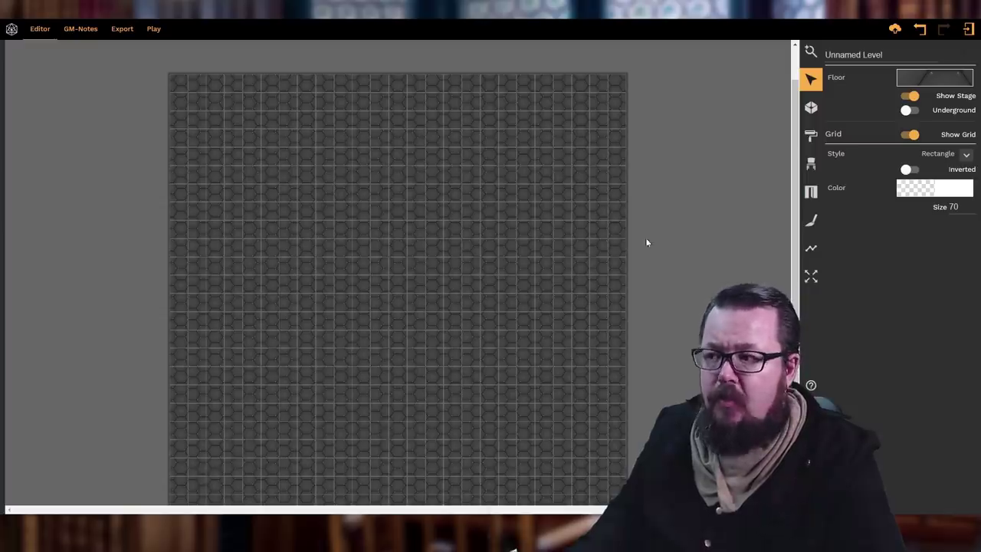
- With the Room tool, set the floor texture for new rooms to steel plating
left_click(813, 111)
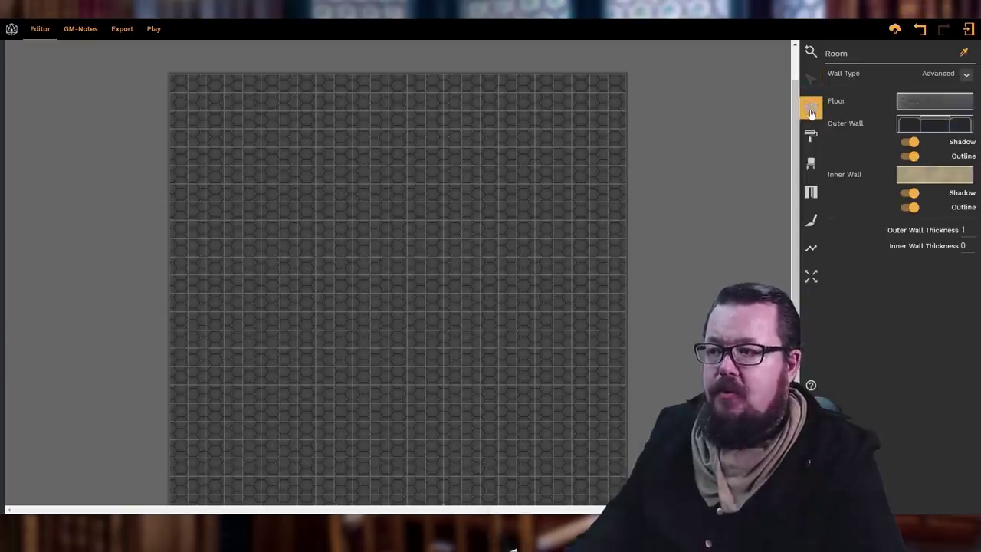
left_click(929, 101)
left_click(794, 105)
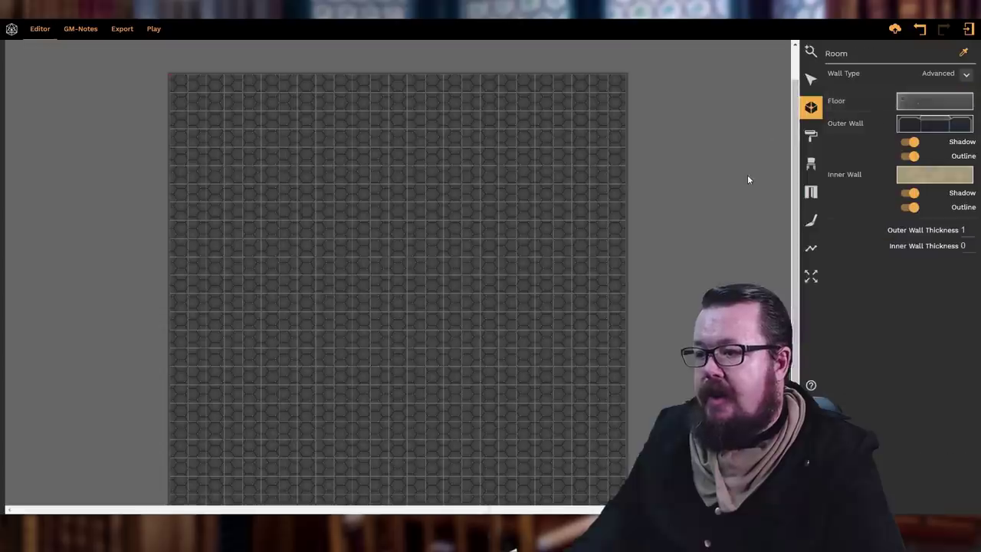
left_click(937, 111)
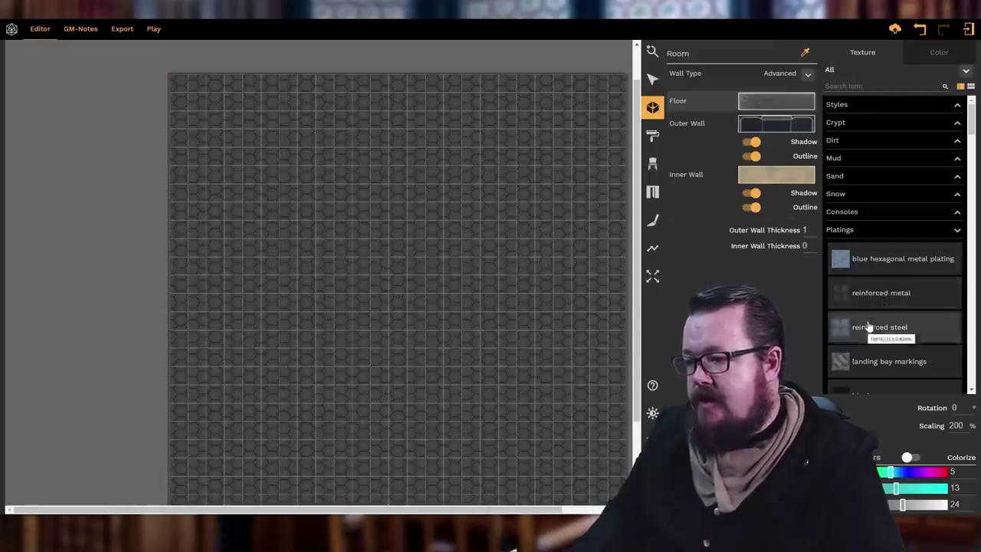
scroll(882, 299, "down", 2)
scroll(881, 301, "down", 3)
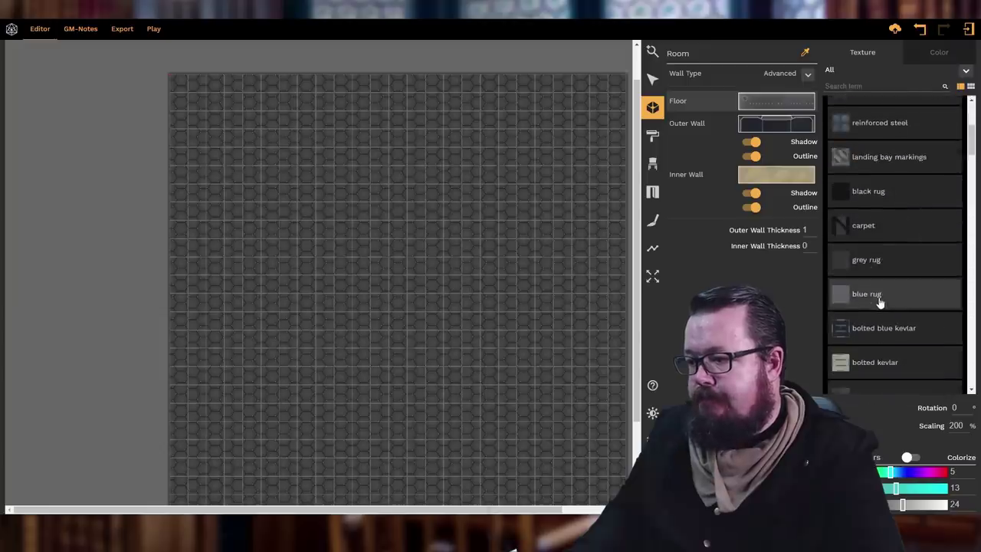
scroll(880, 302, "down", 4)
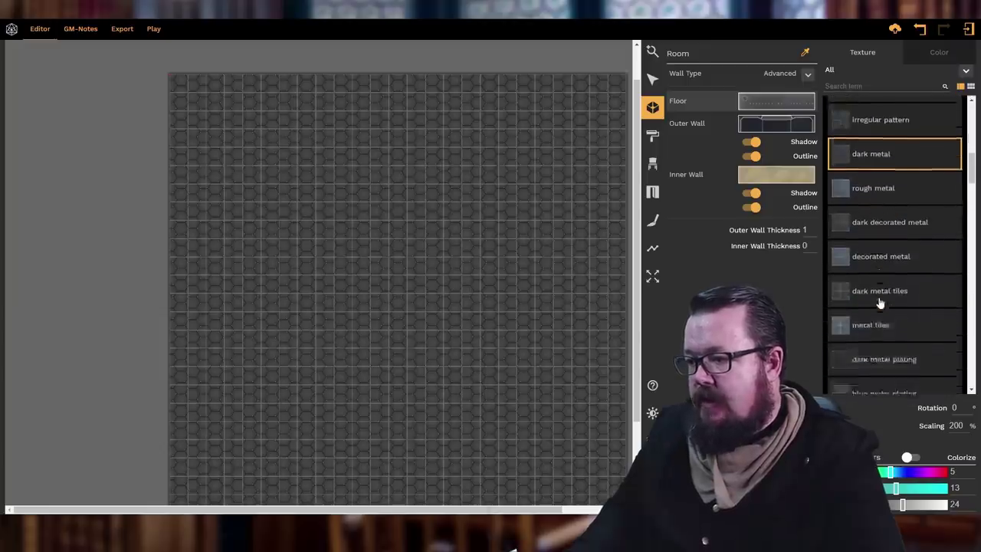
scroll(880, 303, "down", 2)
scroll(881, 302, "down", 1)
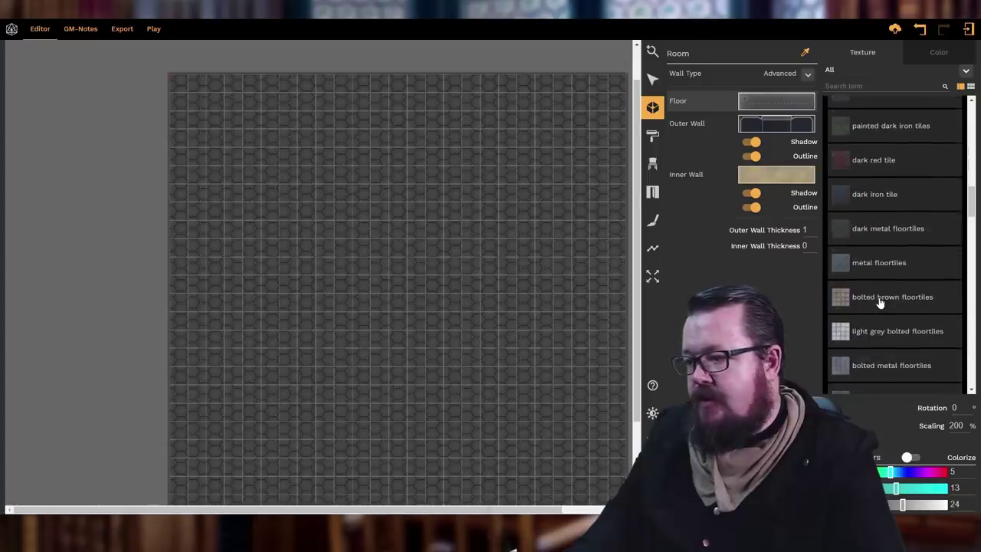
scroll(880, 303, "down", 2)
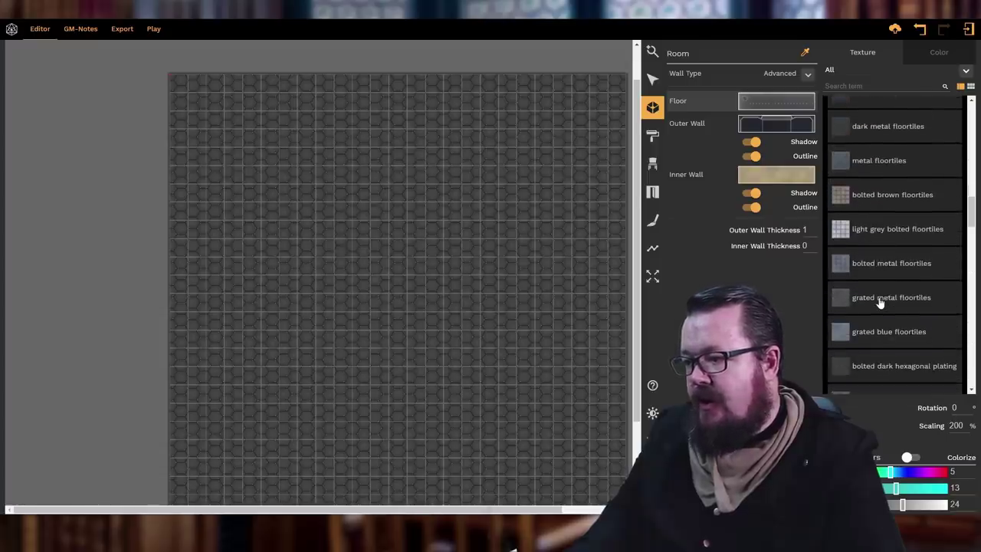
left_click(880, 301)
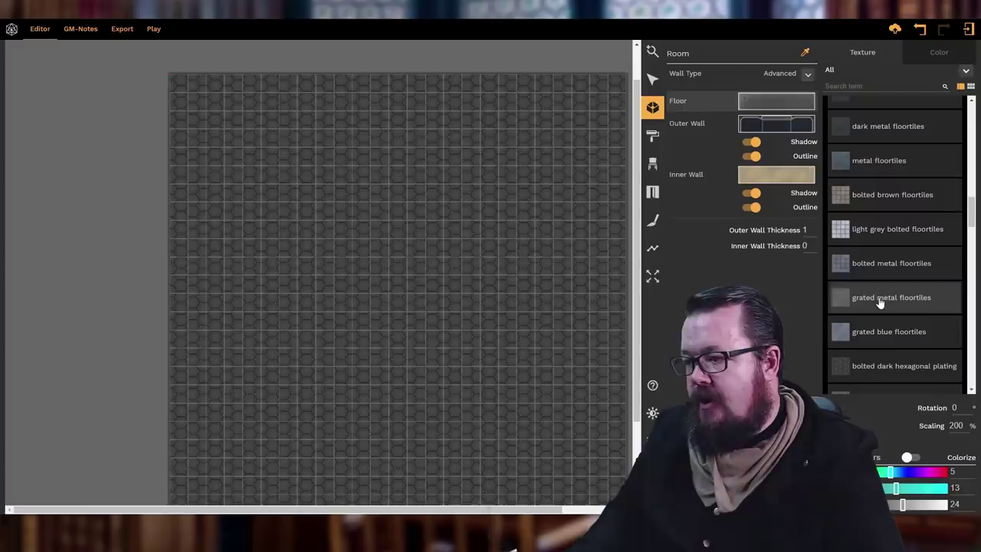
left_click(884, 366)
scroll(886, 367, "down", 5)
scroll(884, 366, "down", 12)
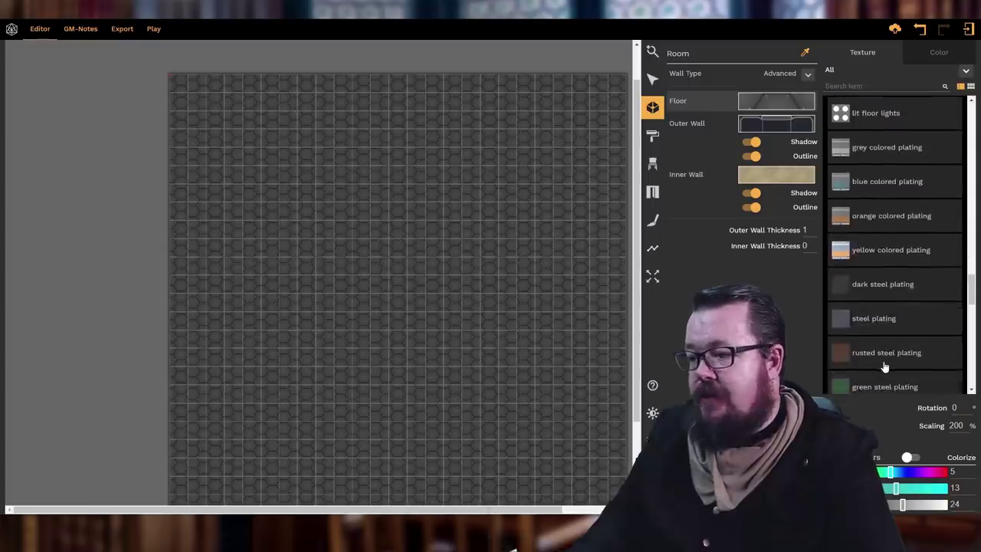
scroll(884, 366, "down", 3)
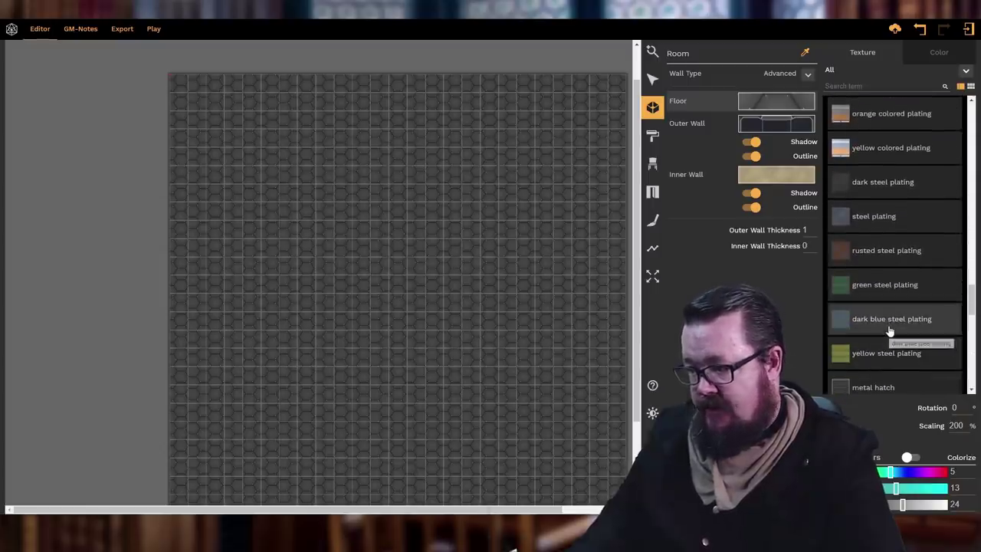
scroll(889, 331, "down", 3)
scroll(889, 332, "up", 4)
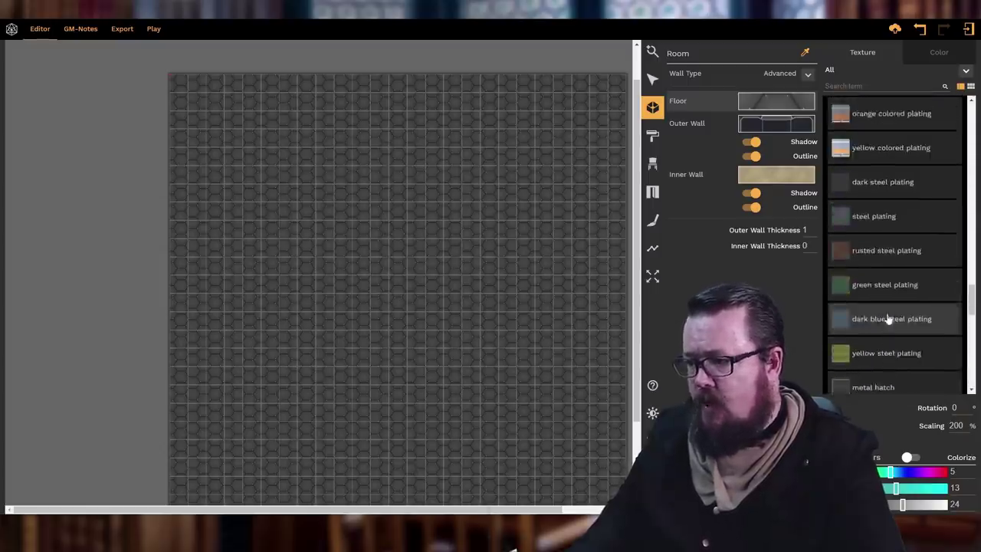
left_click(874, 217)
- Give the outer walls dark steel plating with thickness 10
left_click(793, 125)
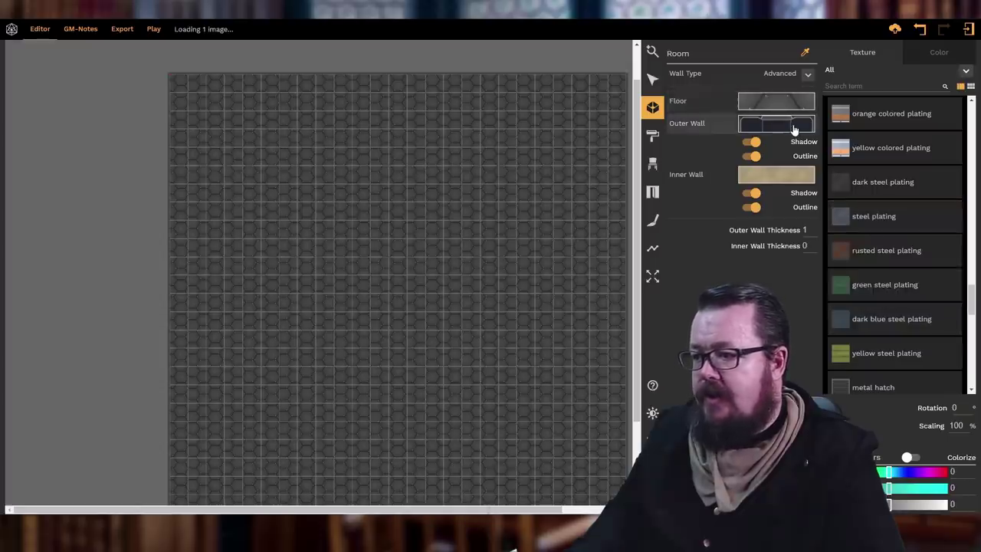
left_click(871, 191)
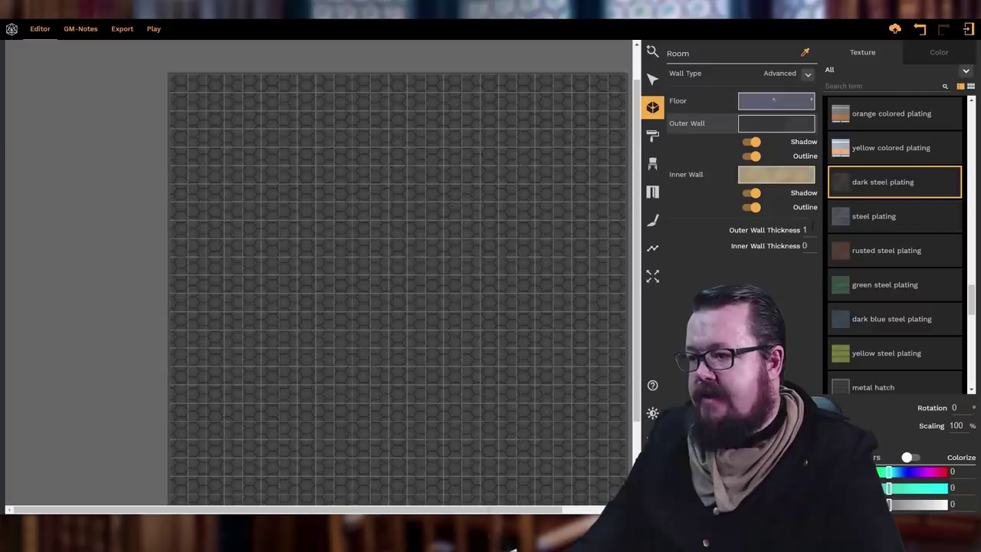
left_click(800, 230)
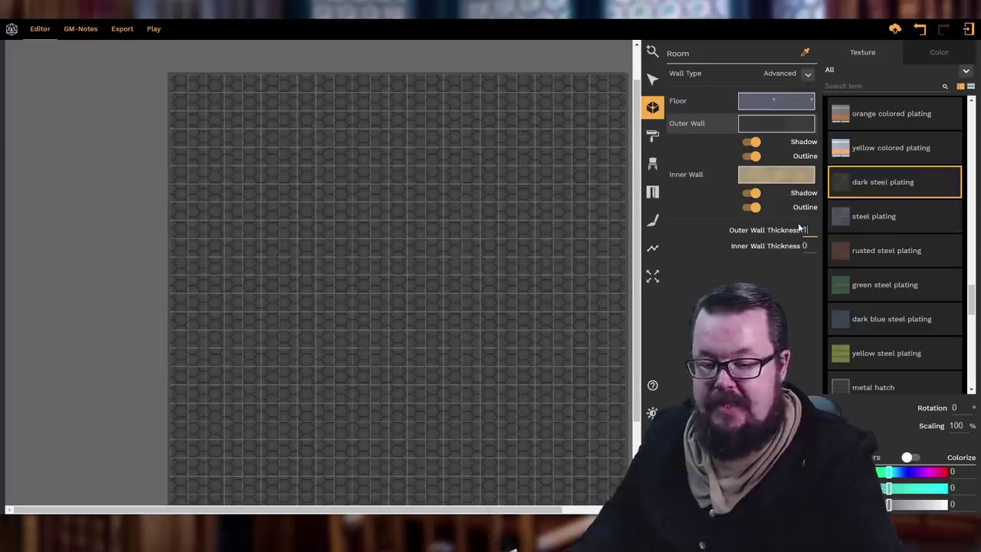
type("10")
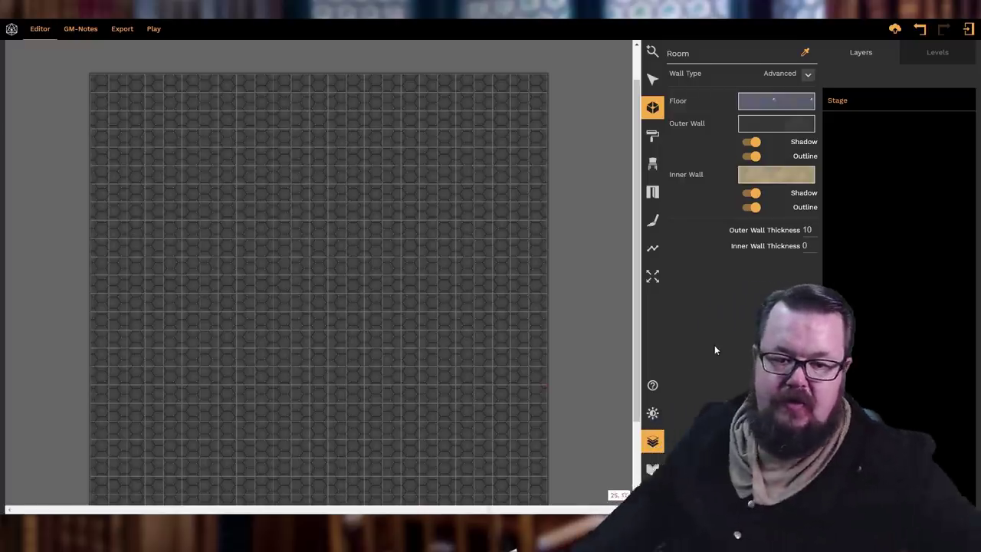
- Draw a small room at the bottom edge of the map
left_click(653, 441)
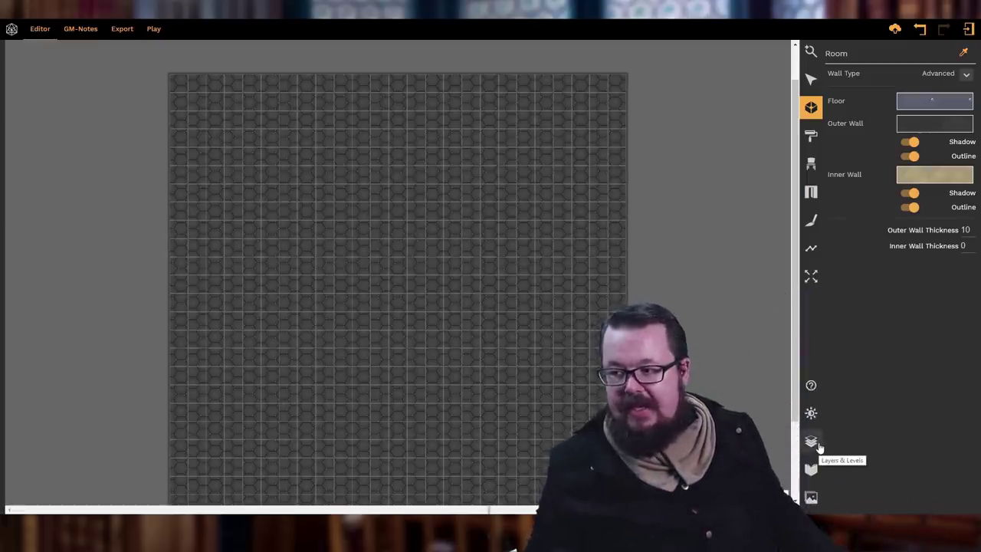
left_click(817, 445)
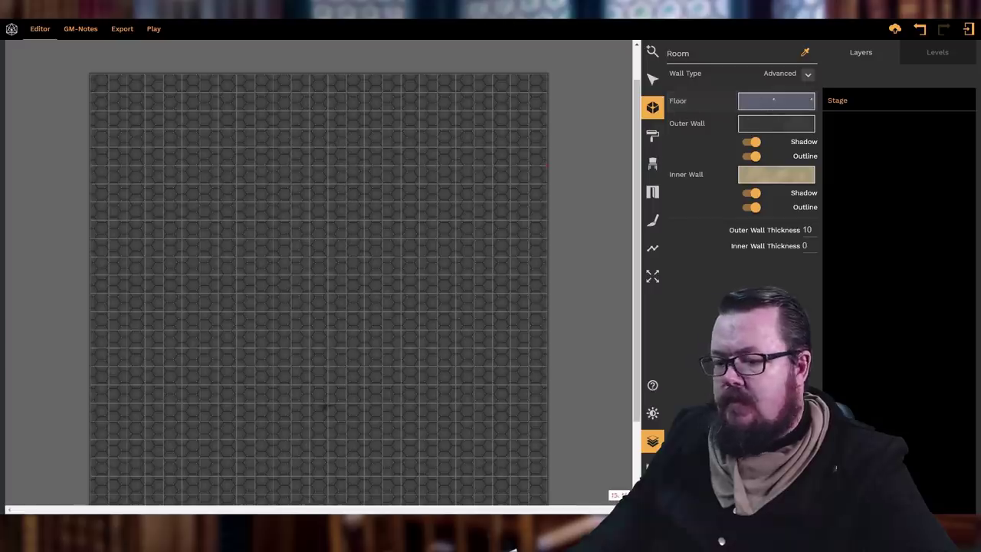
scroll(635, 157, "down", 2)
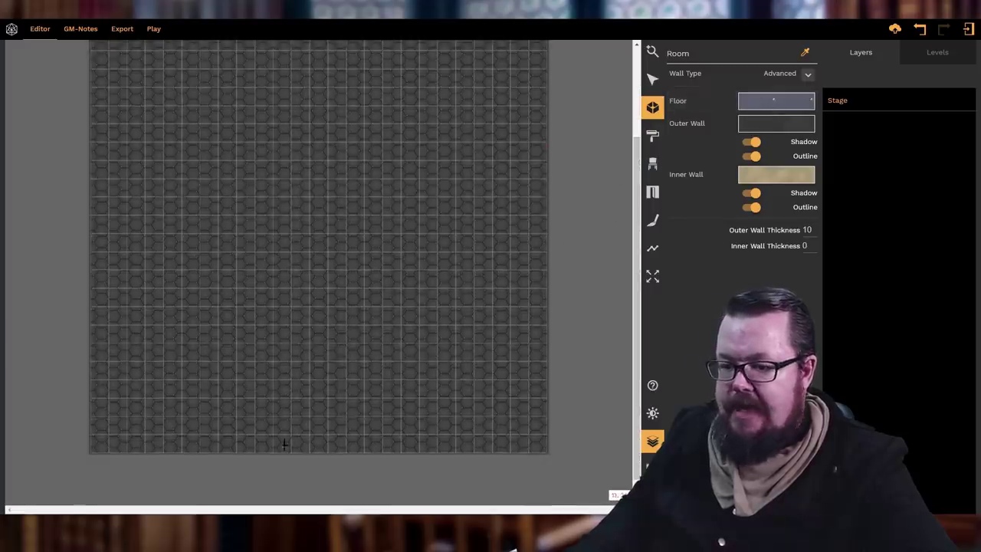
mouse_move(291, 454)
left_mouse_down()
mouse_move(292, 418)
mouse_move(364, 420)
mouse_move(362, 453)
mouse_move(291, 456)
left_mouse_up()
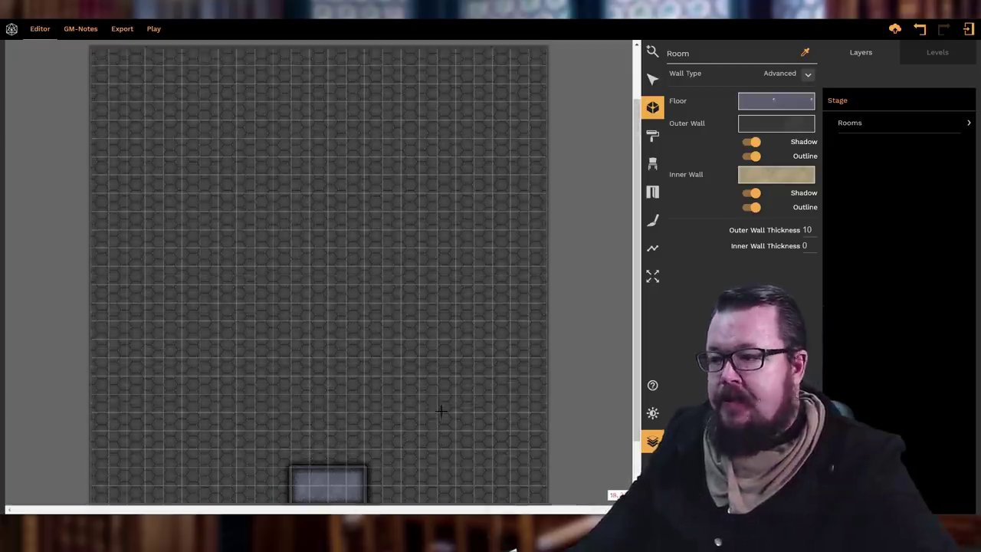
- Rename the new room in the Rooms list to Main Corridor
left_click(856, 127)
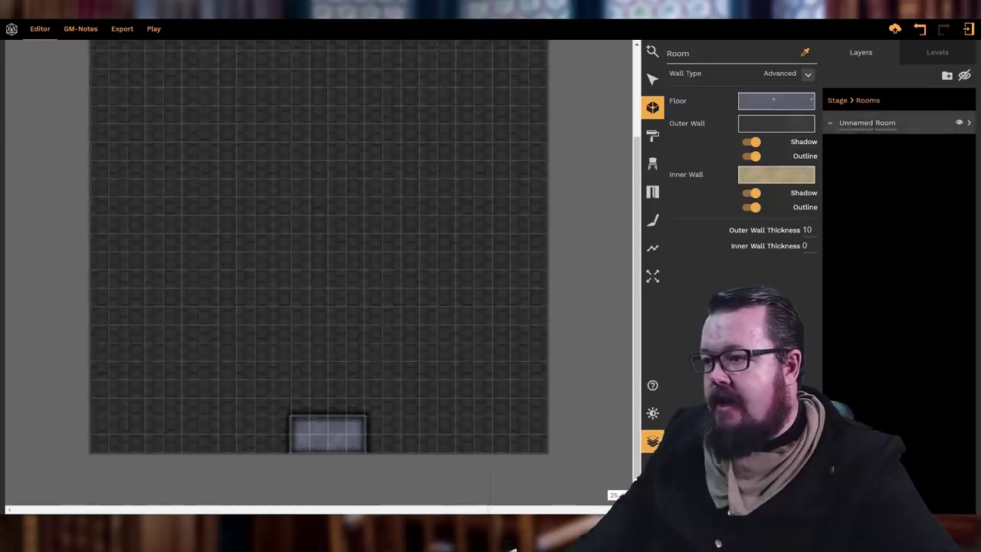
double_click(855, 125)
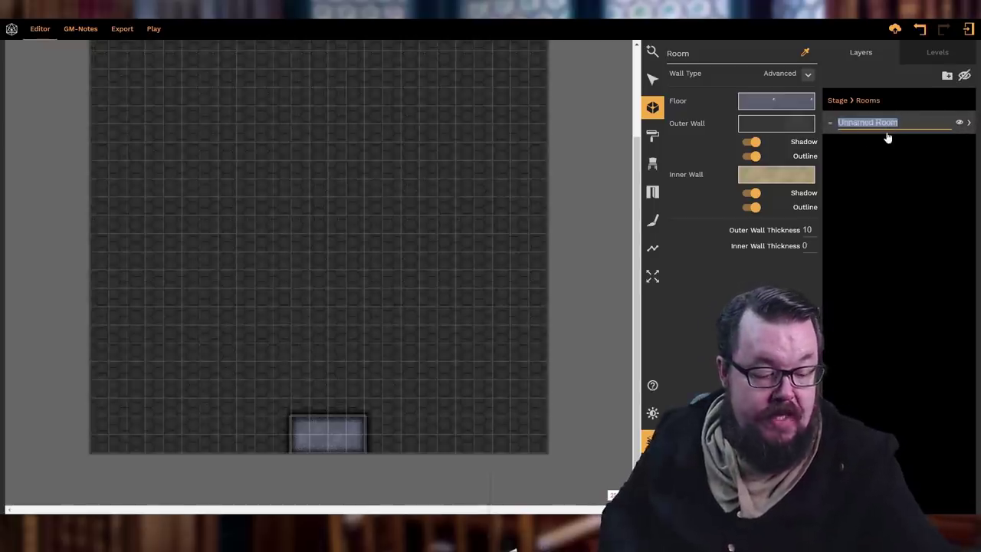
type("Main Corridor")
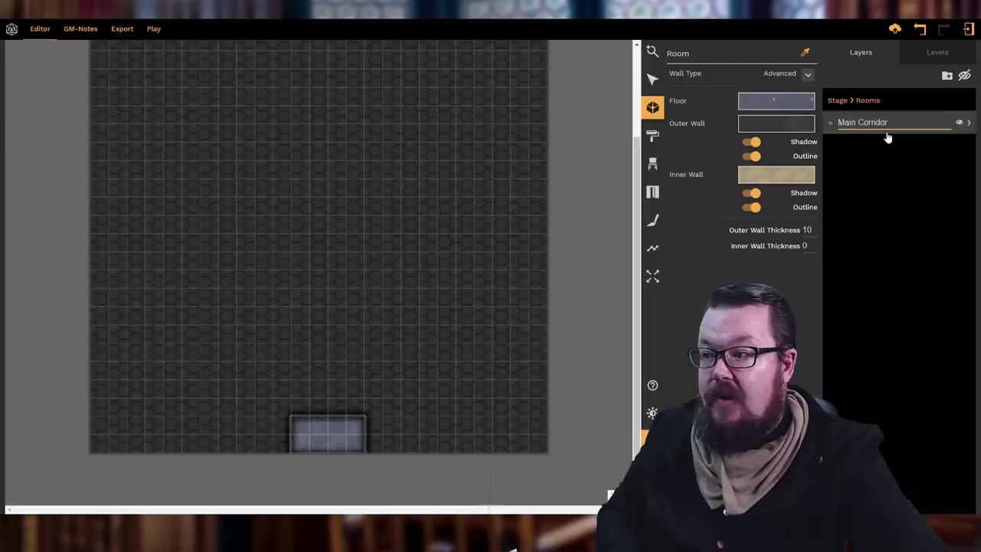
key("Return")
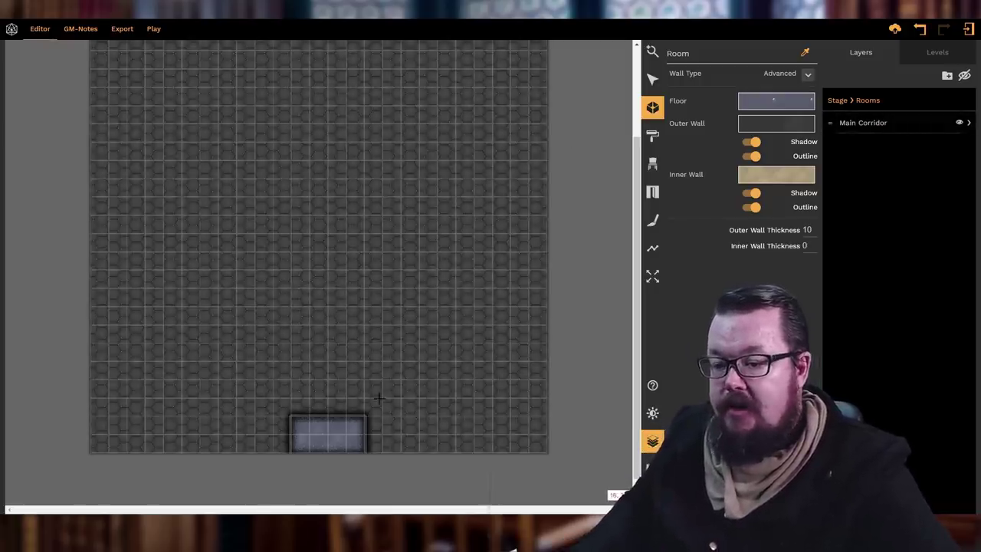
- Outline an eight-cornered room above the Main Corridor and close the polygon
left_click_drag(366, 416, 415, 419)
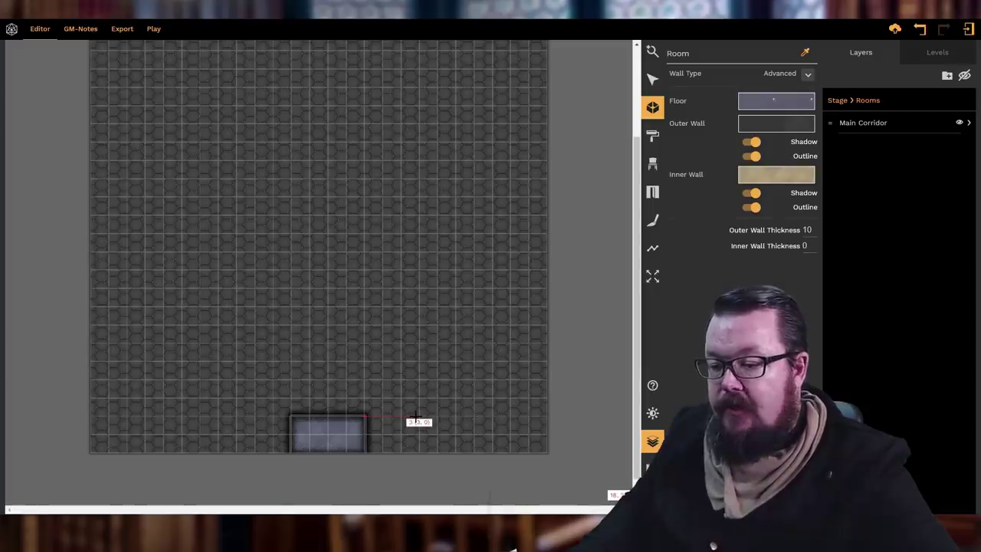
left_click(415, 419)
left_click(452, 383)
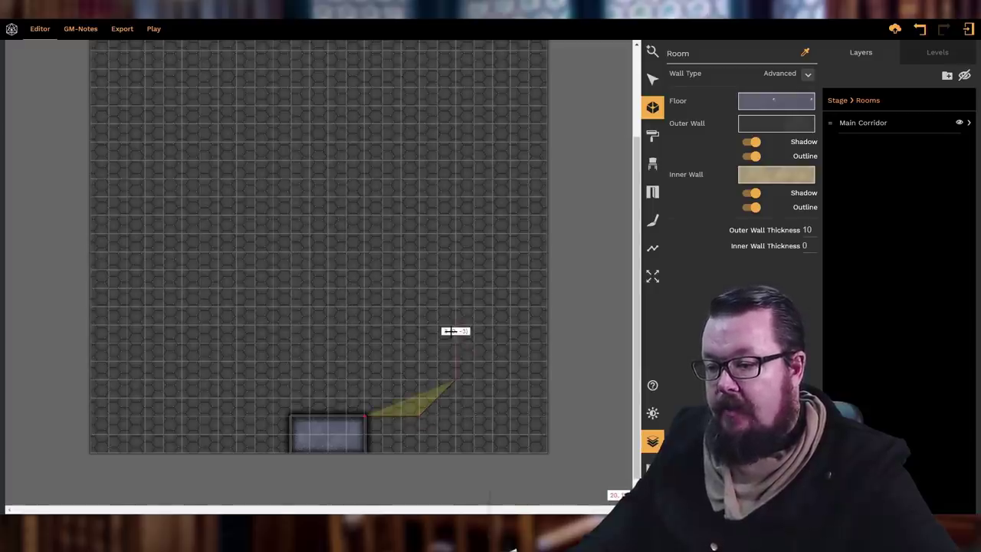
left_click(452, 309)
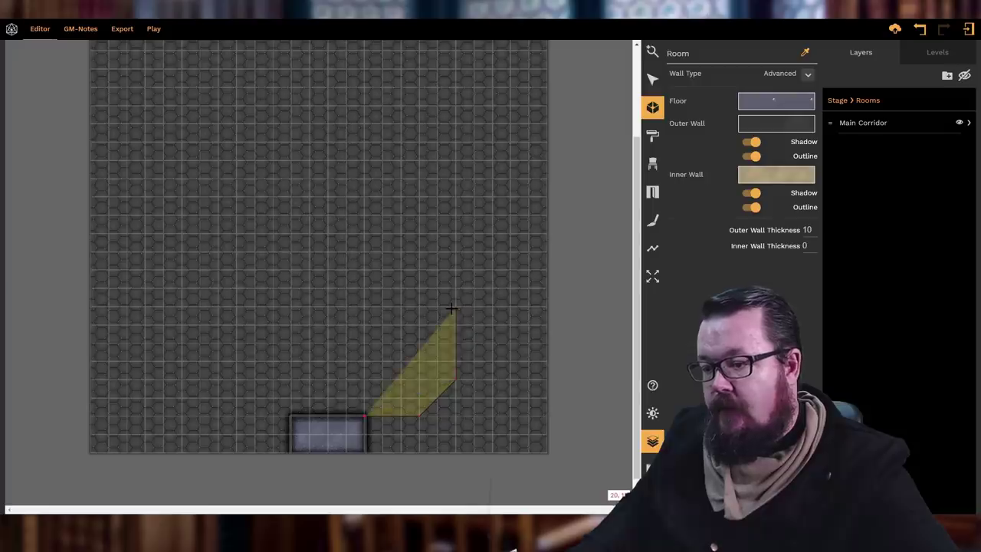
left_click(419, 271)
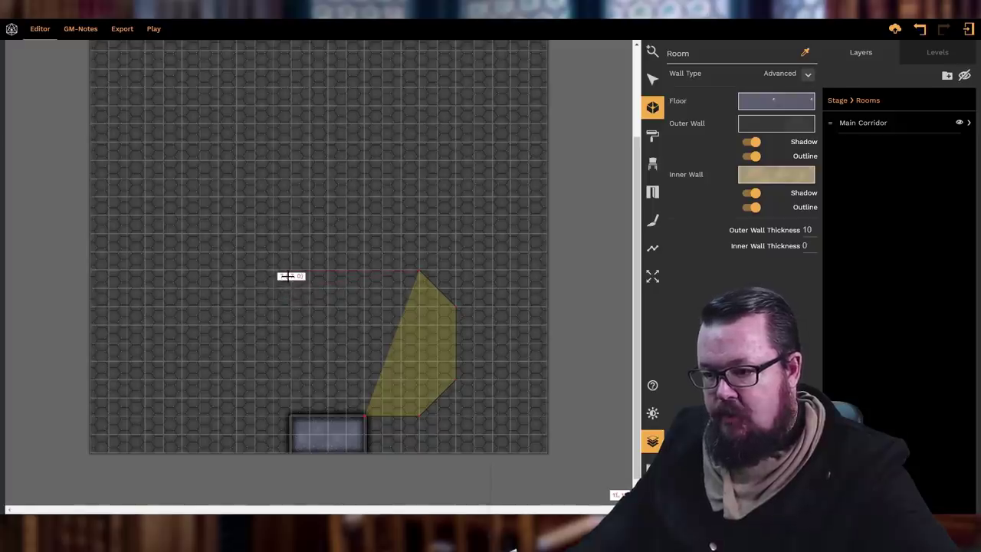
left_click(241, 275)
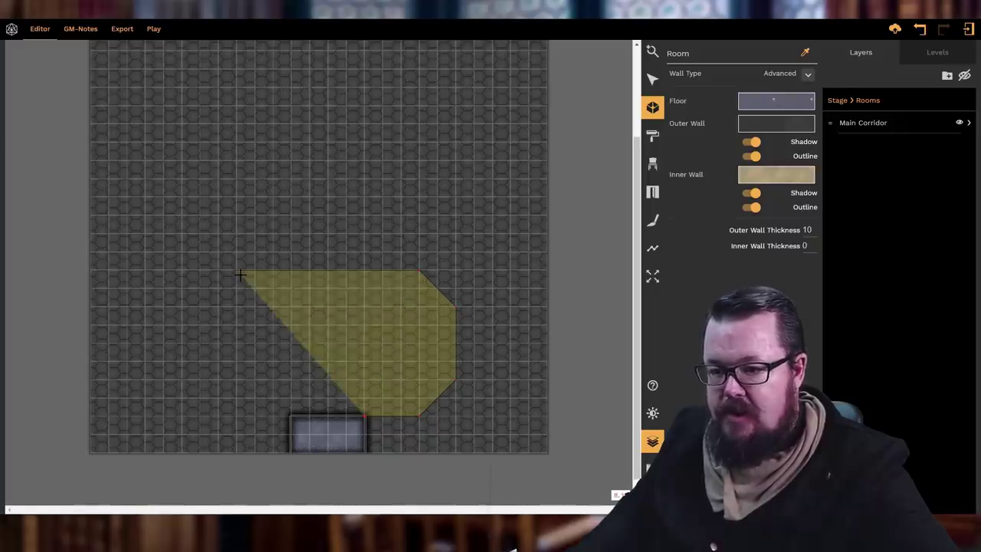
left_click(203, 307)
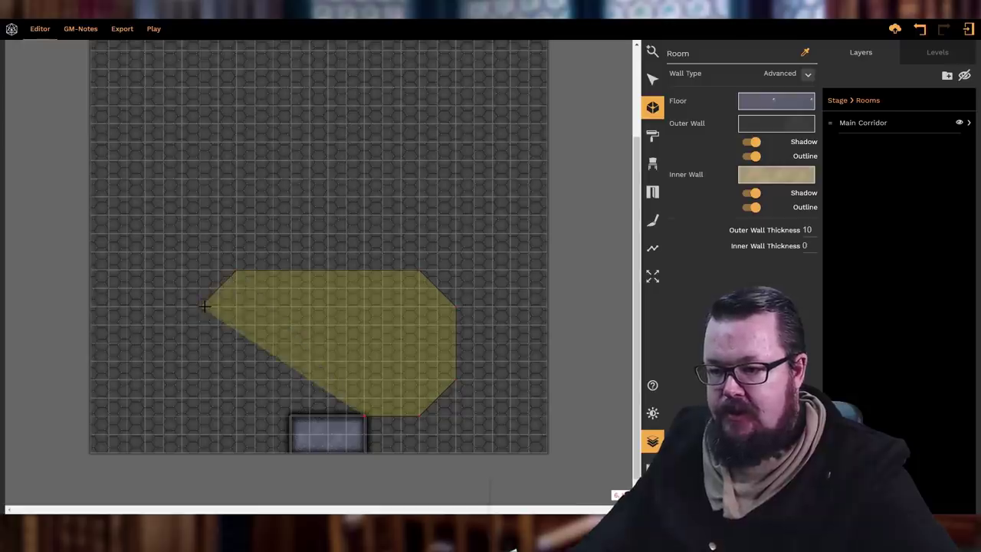
left_click(201, 379)
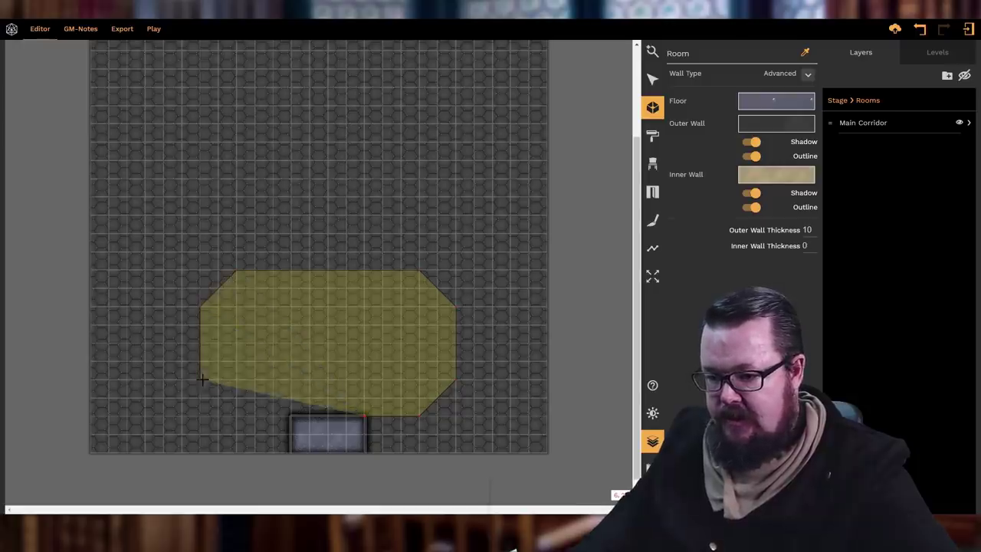
left_click(235, 415)
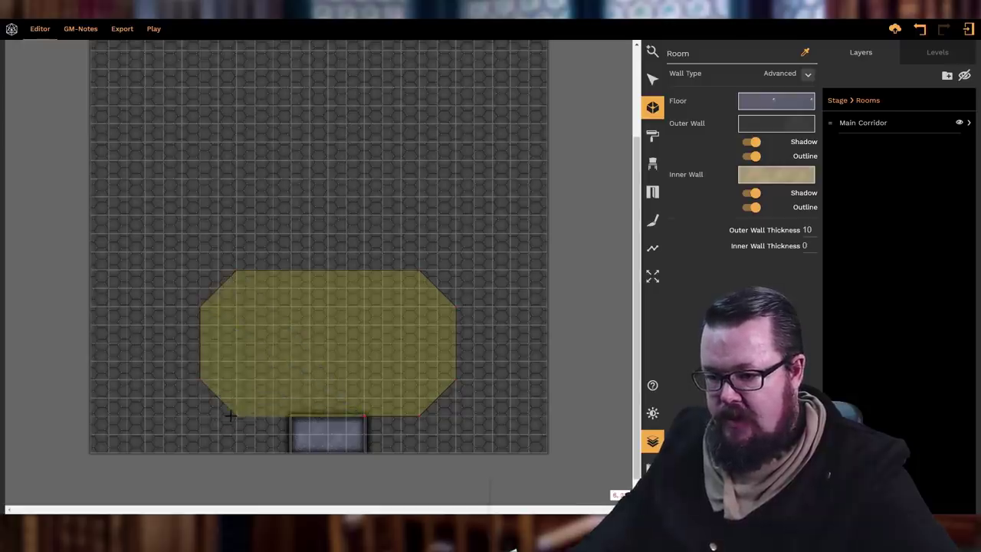
double_click(364, 420)
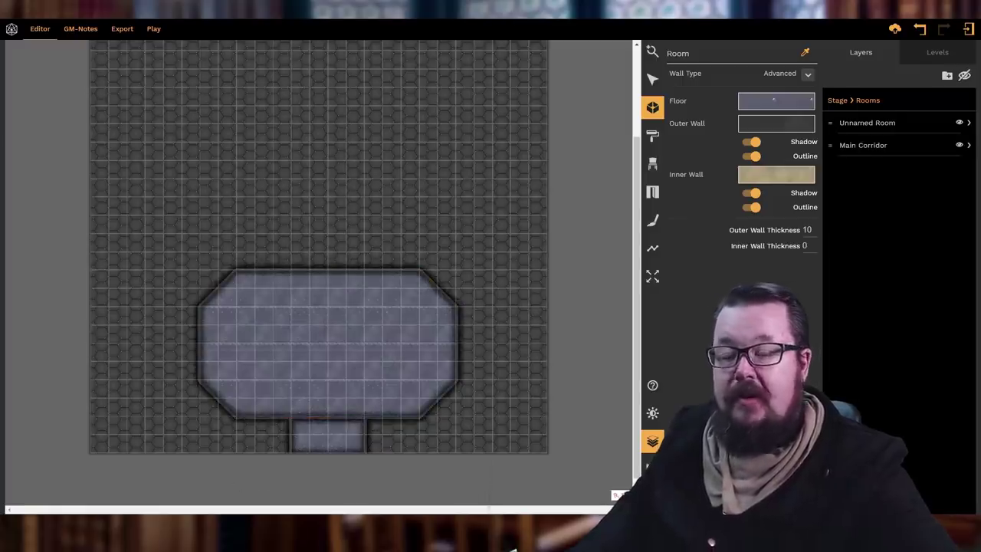
- Place a closed double door on the wall between the octagonal room and Main Corridor
left_click(653, 193)
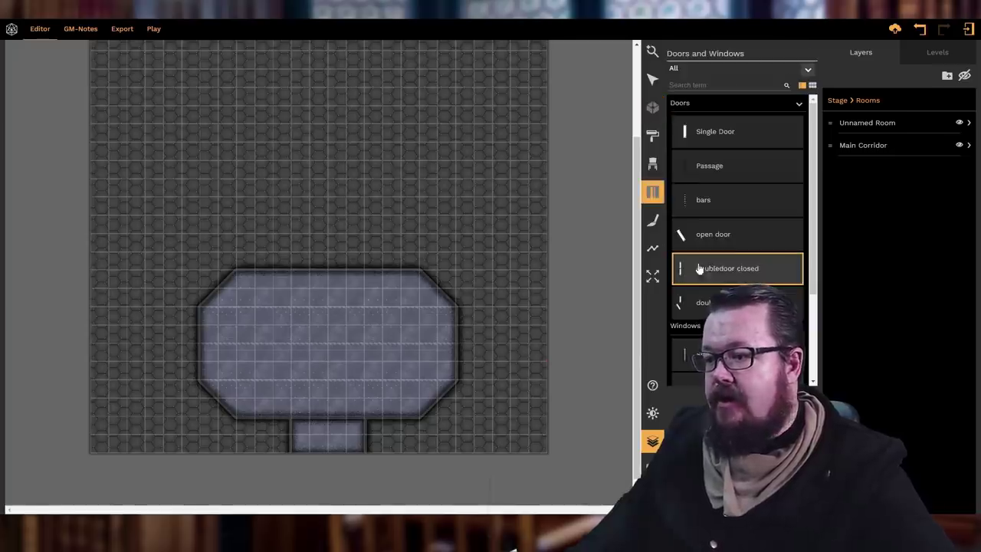
left_click(329, 416)
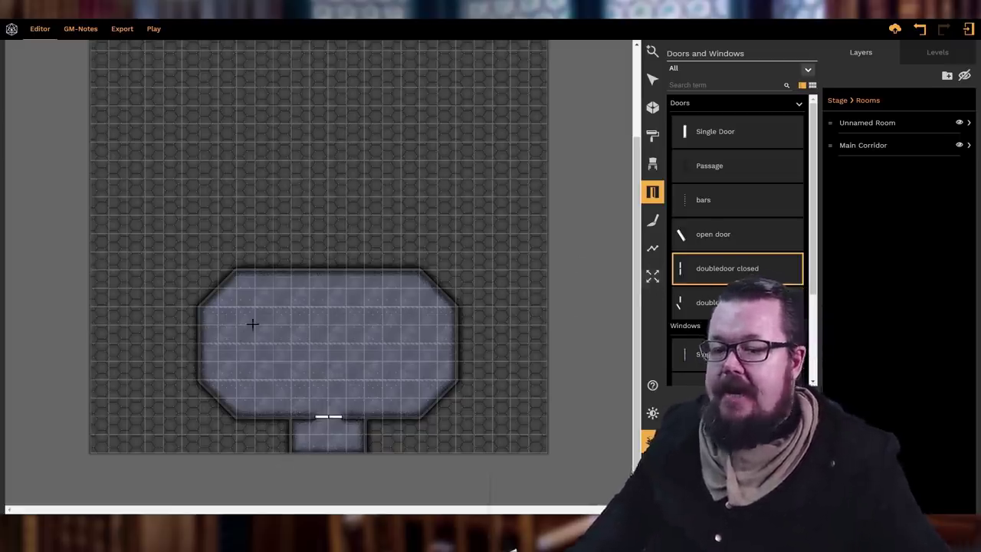
left_click(652, 107)
scroll(455, 228, "up", 3)
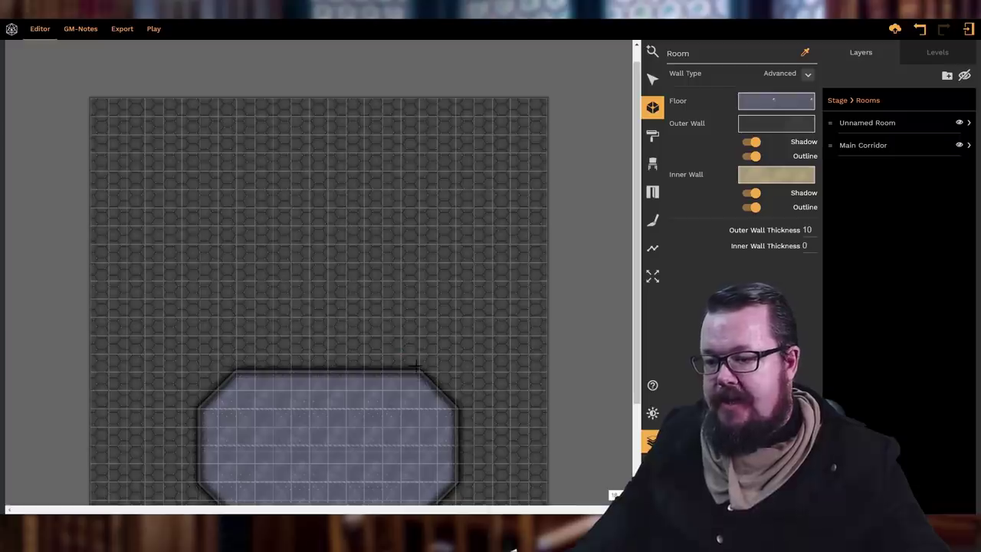
- Drag out a tall narrow rectangular room rising from the octagon's top wall
mouse_move(416, 366)
left_mouse_down()
mouse_move(416, 175)
mouse_move(347, 176)
mouse_move(347, 372)
mouse_move(417, 374)
left_mouse_up()
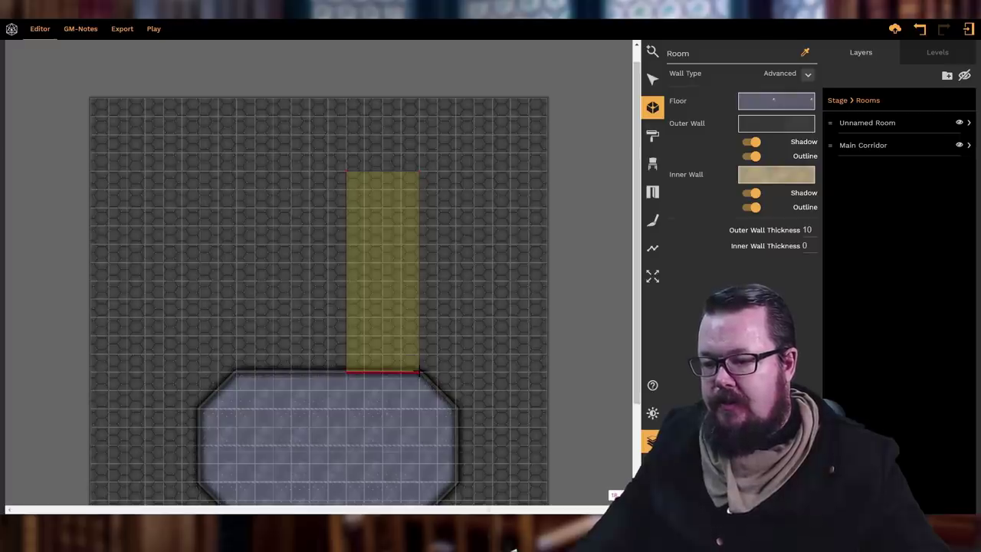
key("Return")
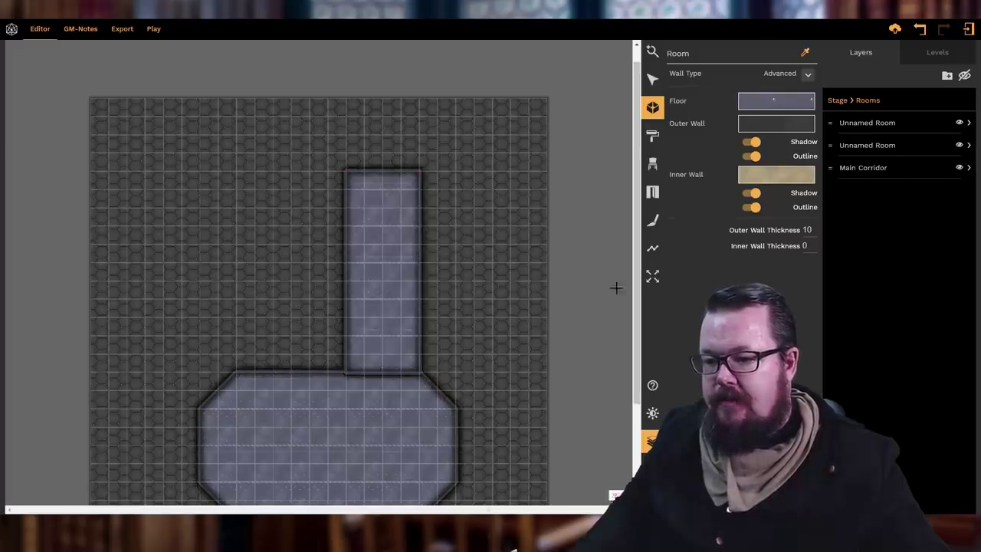
scroll(543, 271, "down", 1)
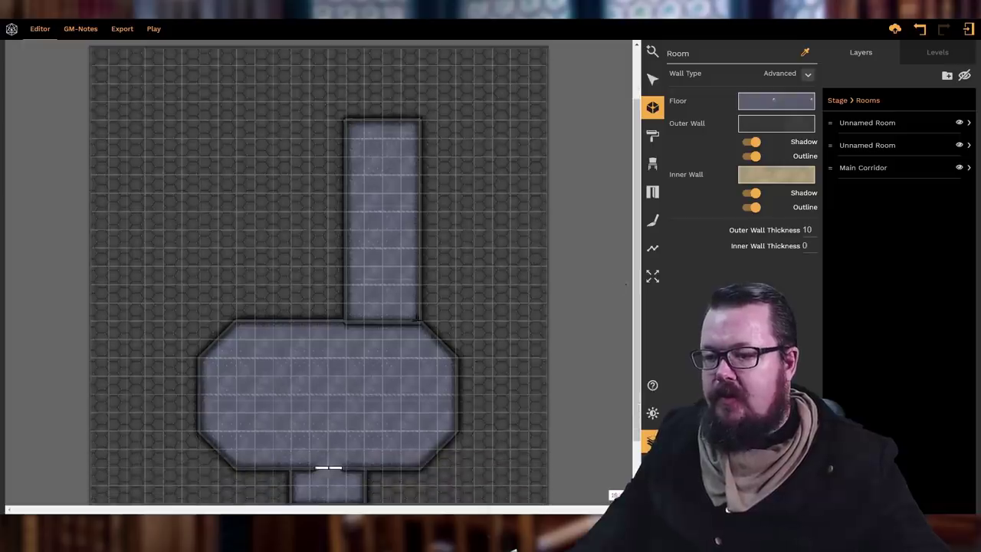
- Place a double door into the narrow room and rename the octagon Control Room
left_click(653, 194)
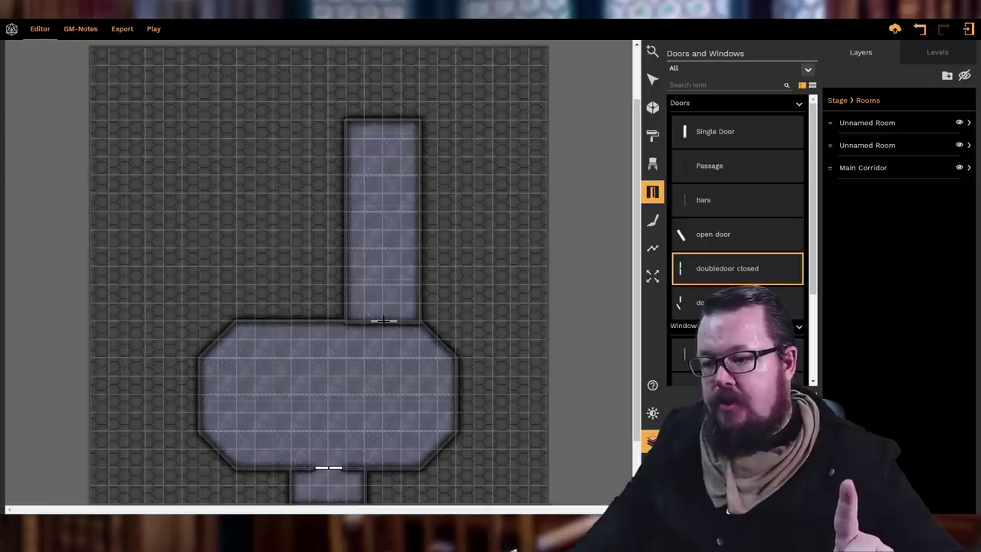
left_click(382, 320)
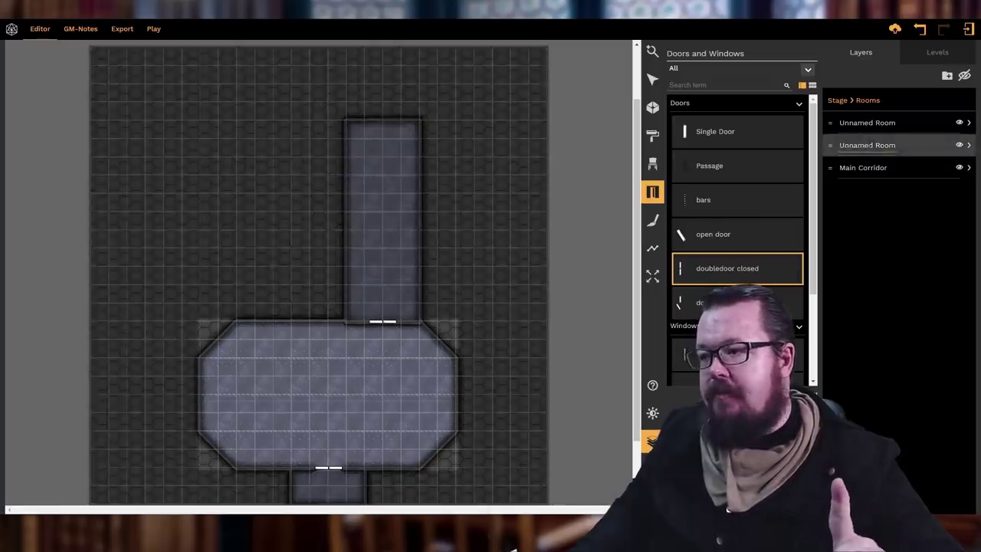
double_click(867, 145)
left_click_drag(898, 145, 837, 144)
type("C")
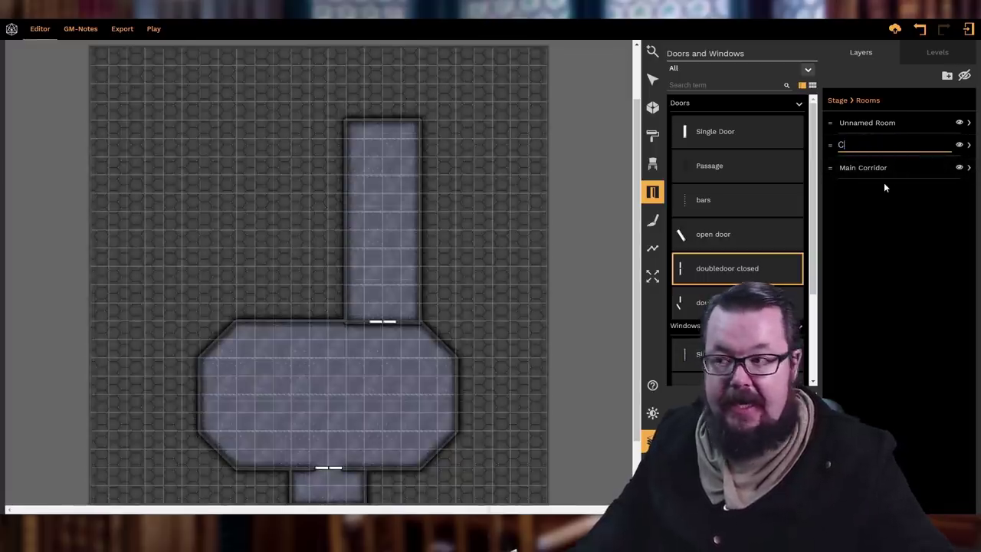
type("ontrol")
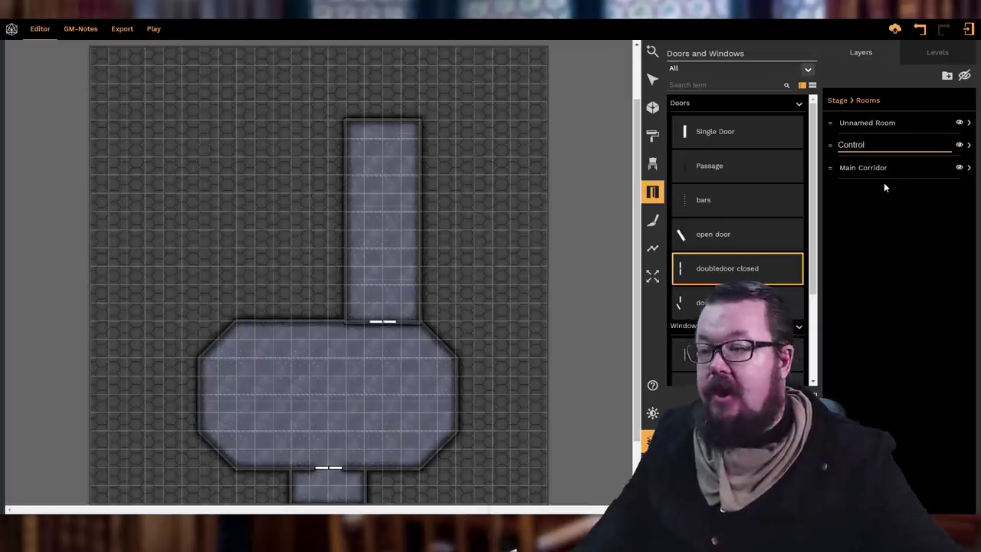
type(" Room")
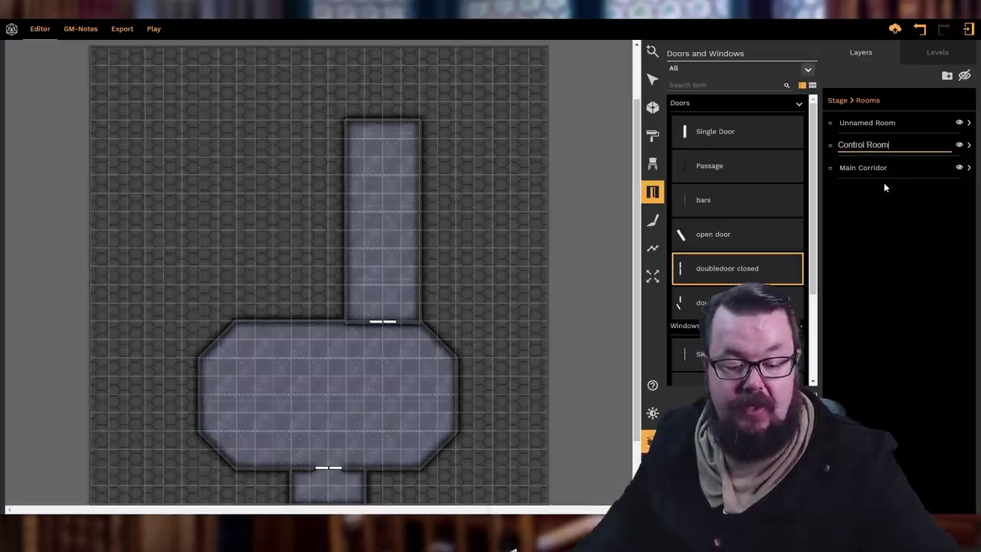
key("Return")
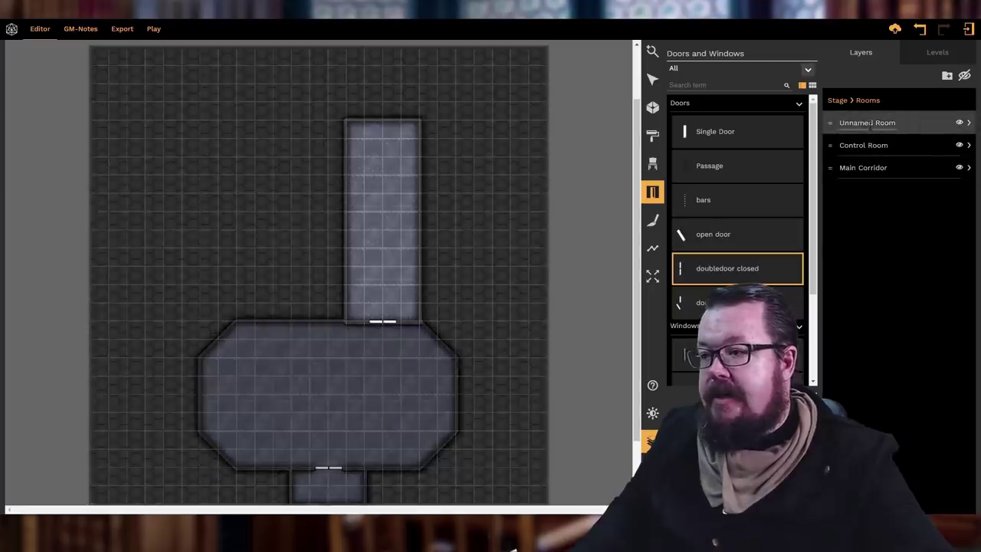
- Rename the narrow room Prison Corridor
double_click(870, 122)
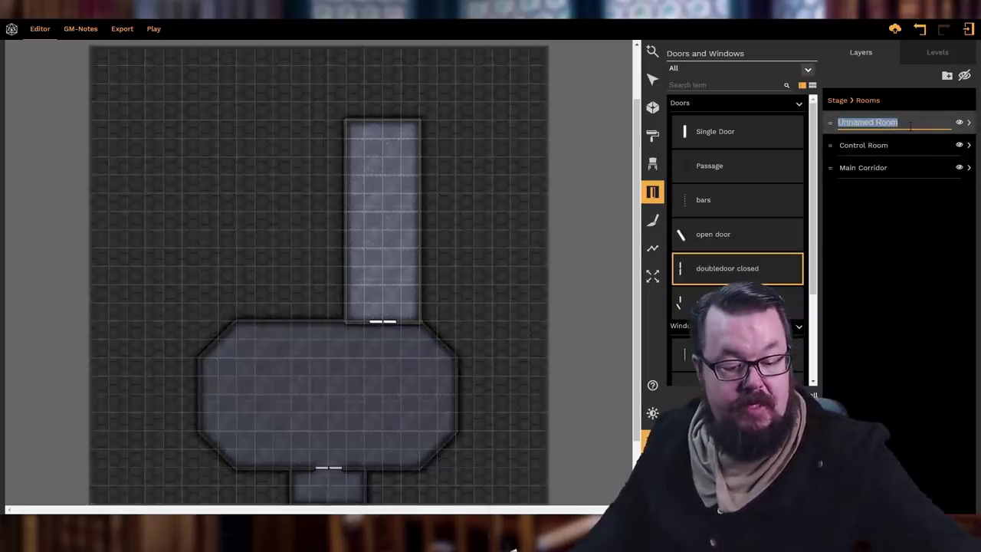
type("Pr")
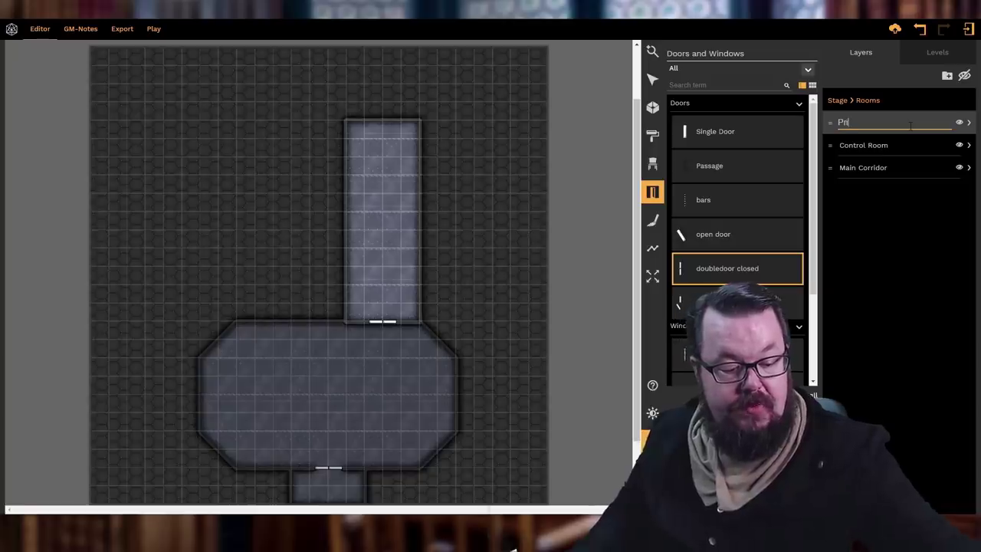
type("ison ")
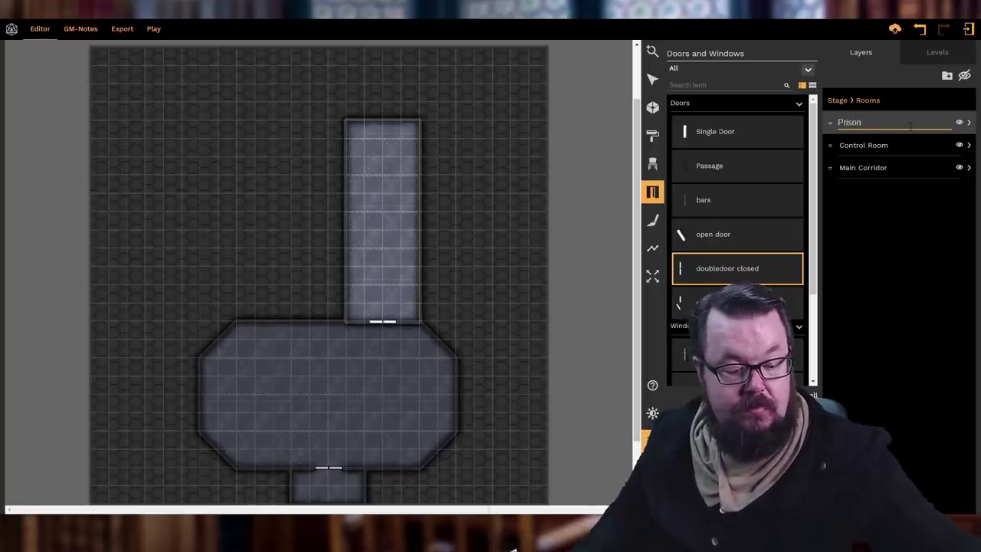
type("Corri")
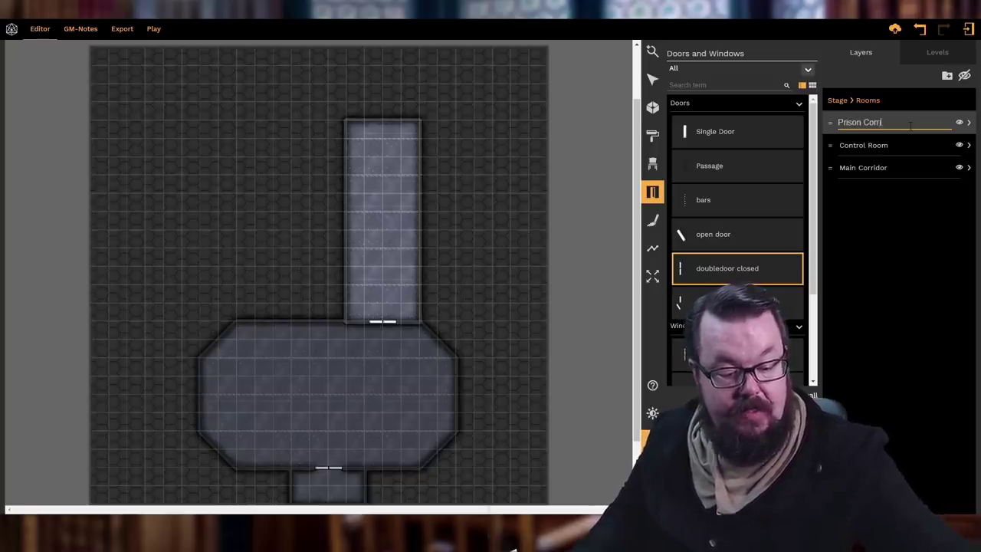
type("dor")
key("Return")
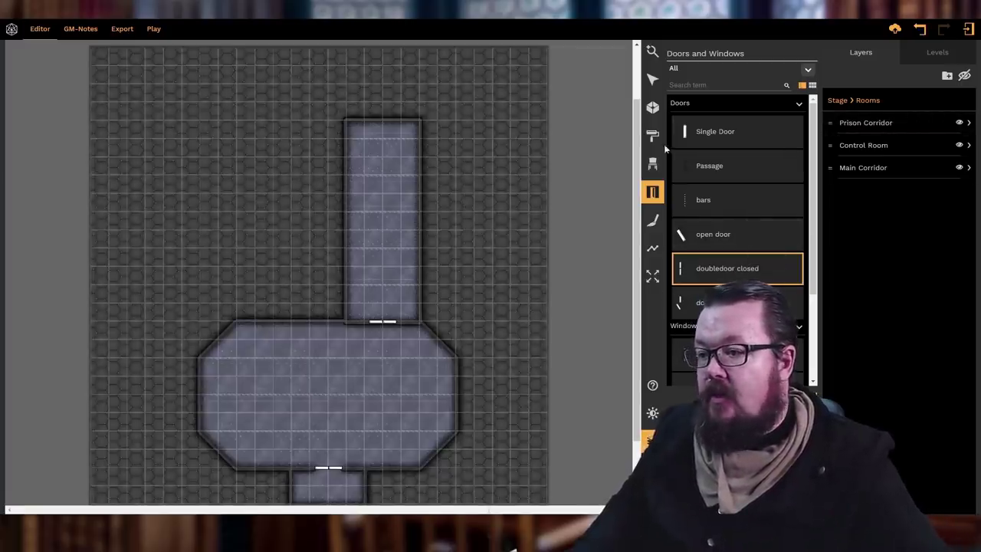
- Draw three rectangular cells stacked along the Prison Corridor's left wall
left_click(653, 107)
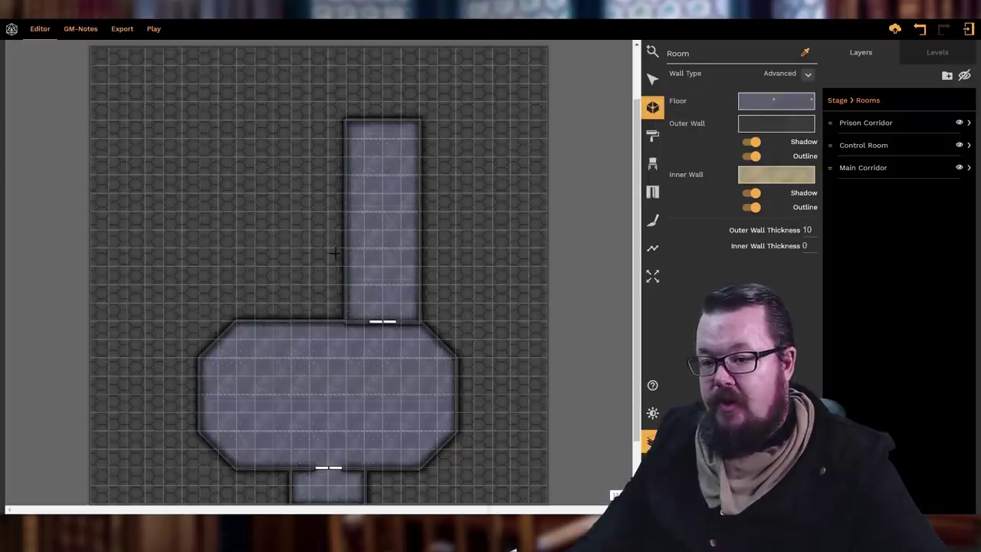
left_click_drag(344, 248, 280, 254)
left_click(274, 249)
left_click(274, 319)
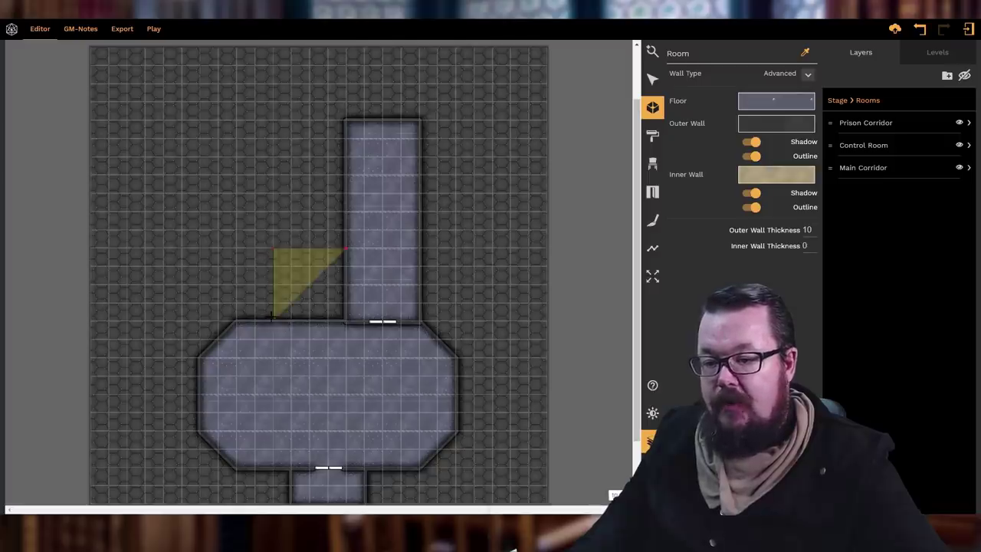
left_click(344, 320)
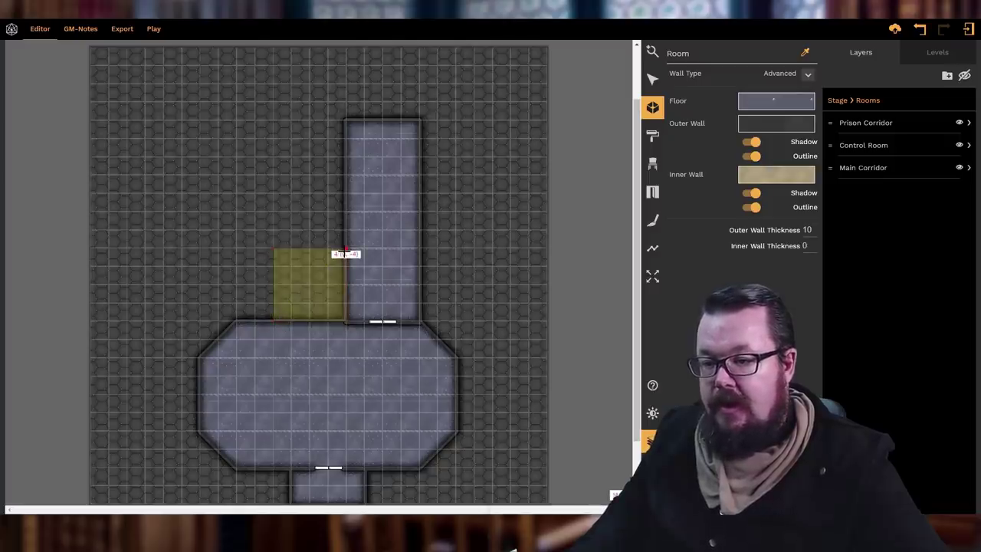
left_click(346, 250)
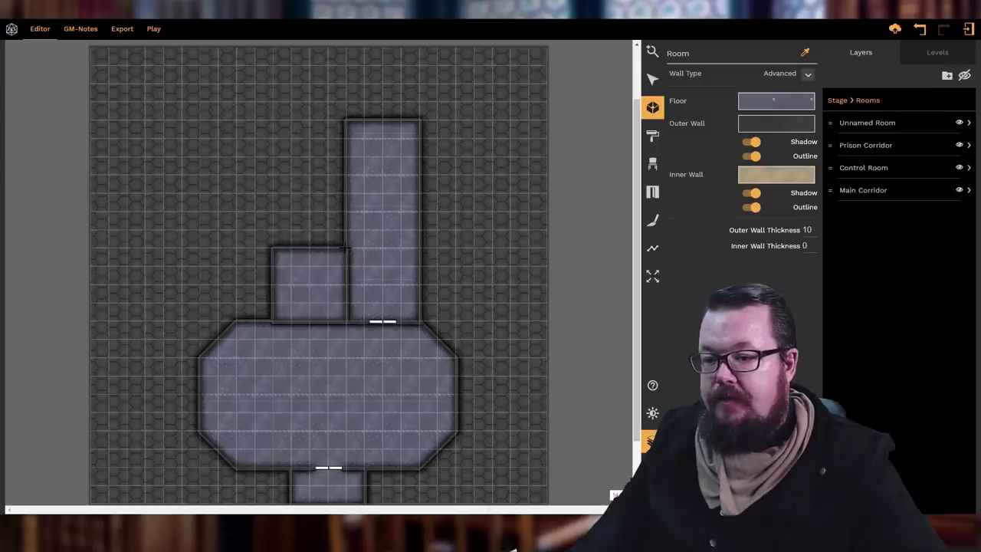
left_click(345, 247)
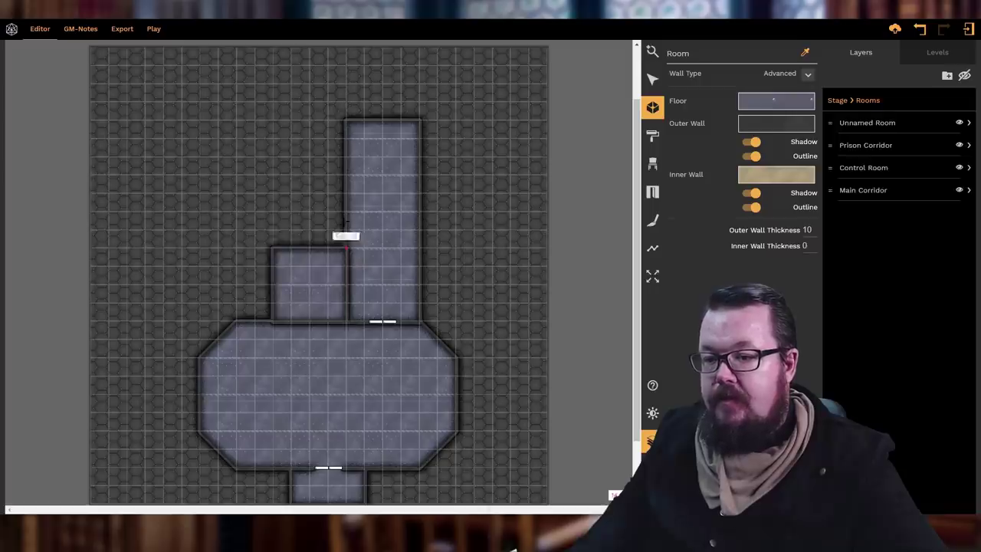
left_click(345, 176)
left_click(272, 177)
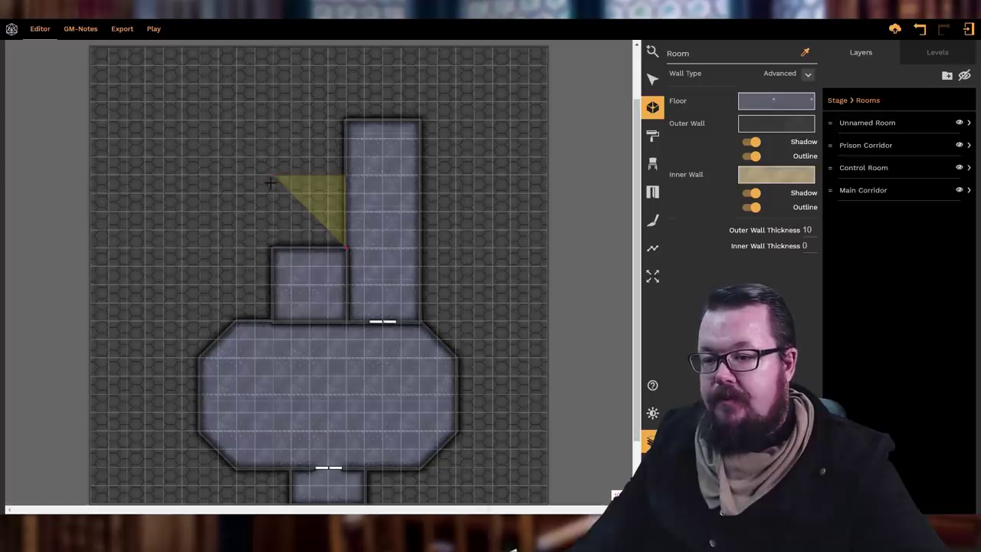
left_click(273, 246)
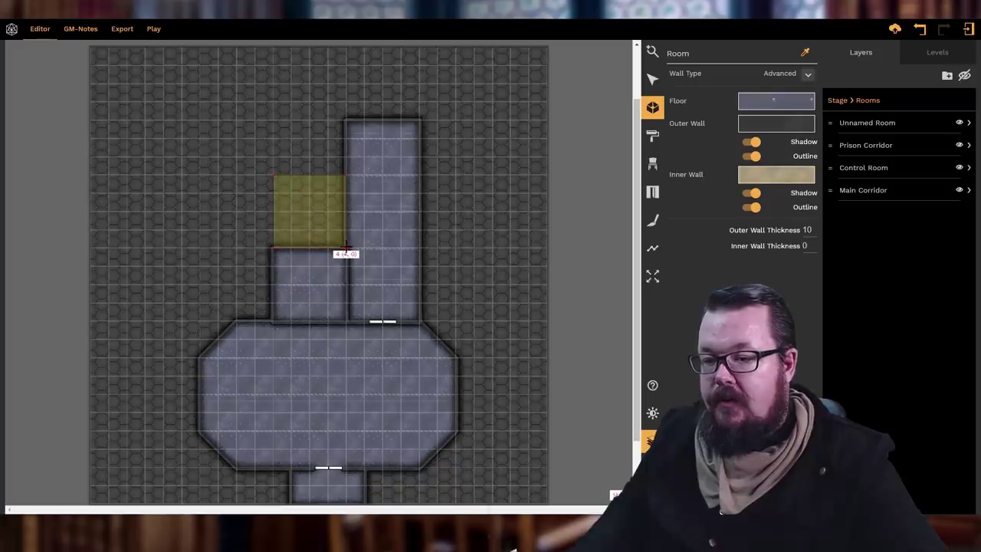
left_click(346, 249)
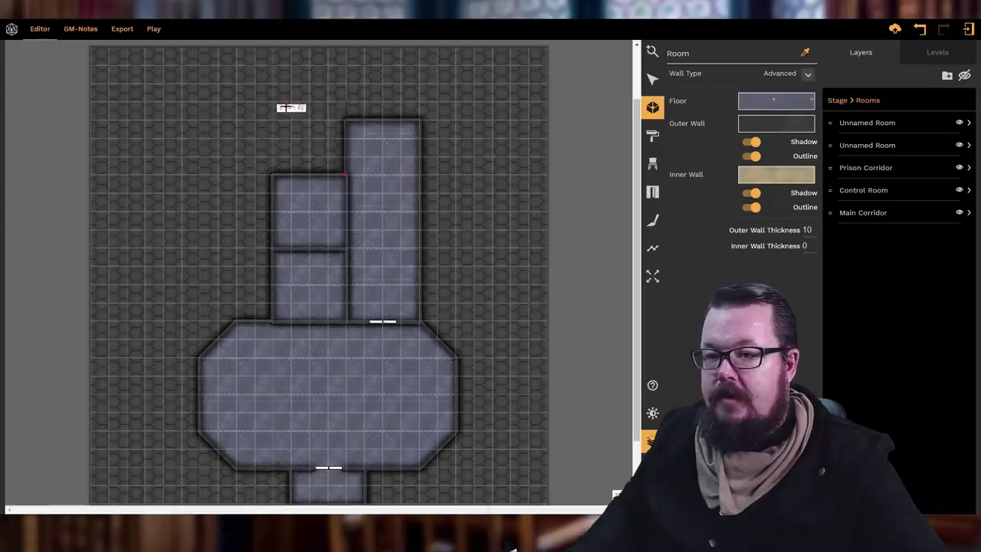
left_click(273, 102)
left_click(273, 175)
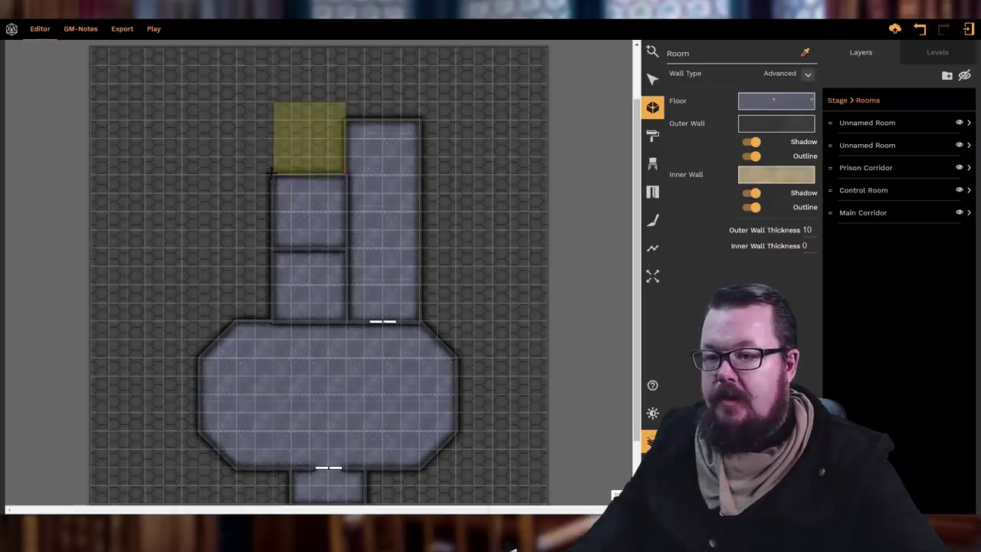
left_click(346, 175)
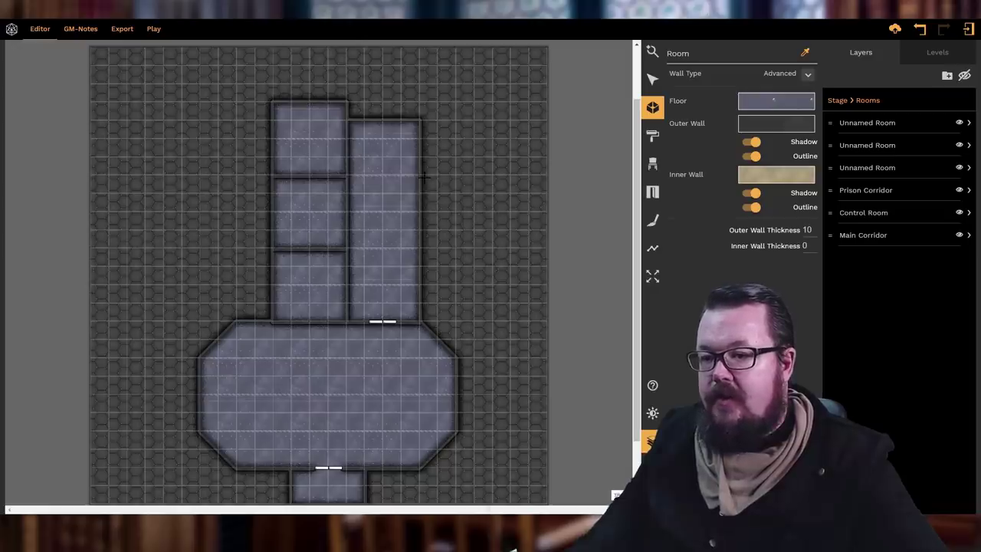
- Draw three more rectangular cells stacked along the corridor's right side
left_click(490, 105)
left_click(492, 174)
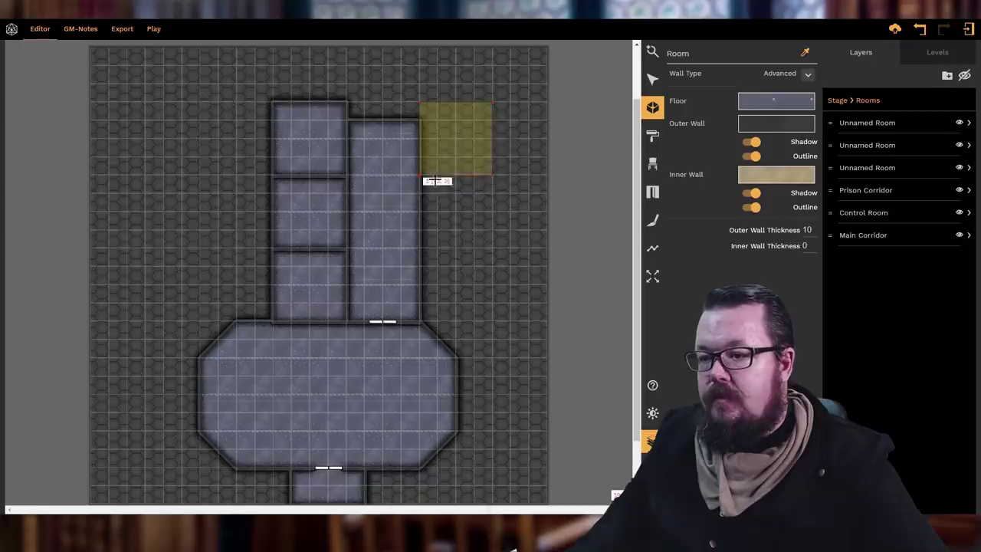
left_click(418, 175)
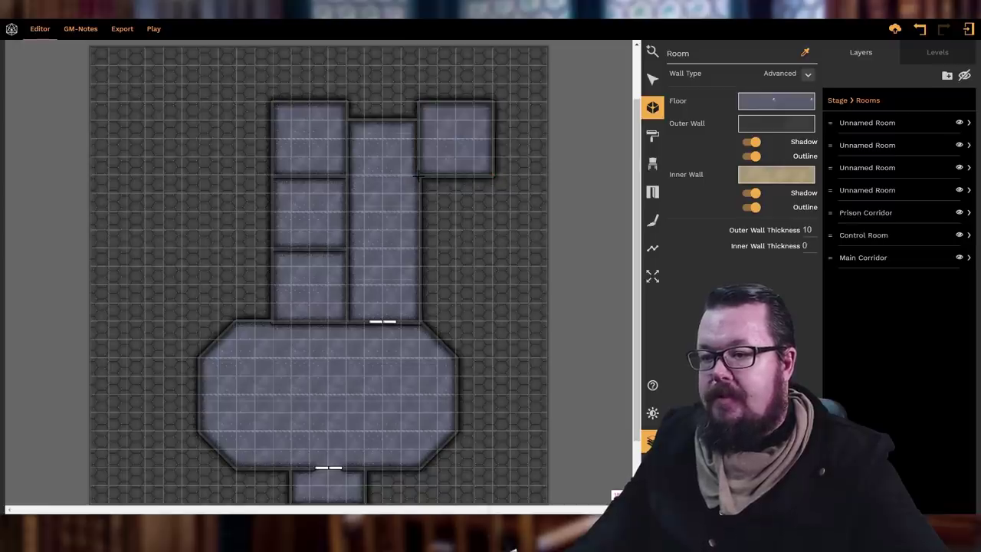
left_click(419, 247)
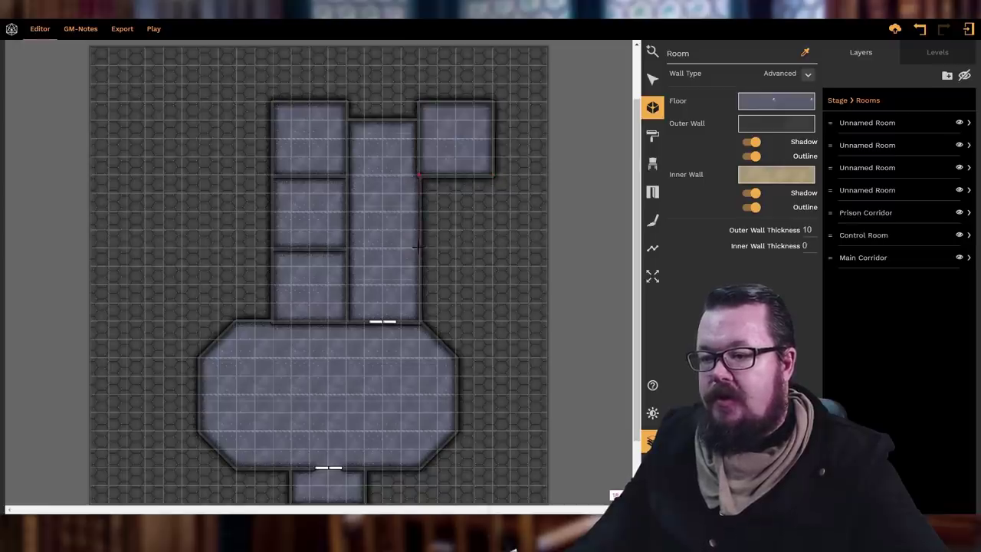
left_click(491, 247)
left_click(491, 175)
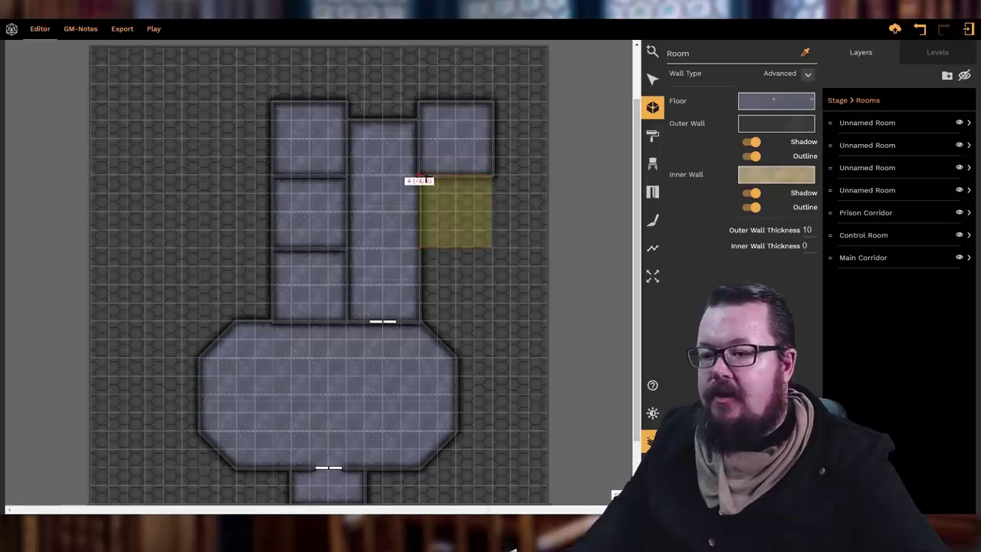
left_click(419, 177)
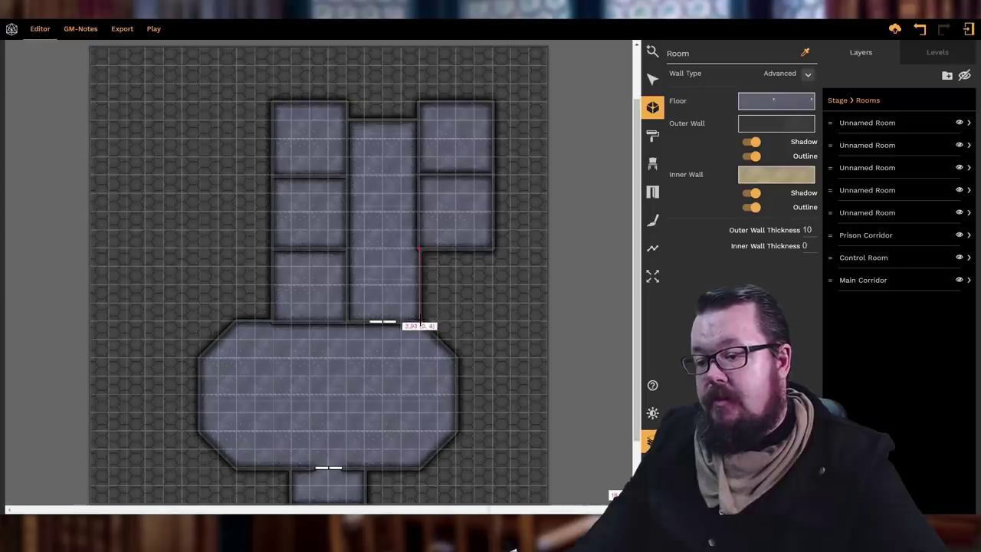
left_click(421, 322)
left_click(491, 322)
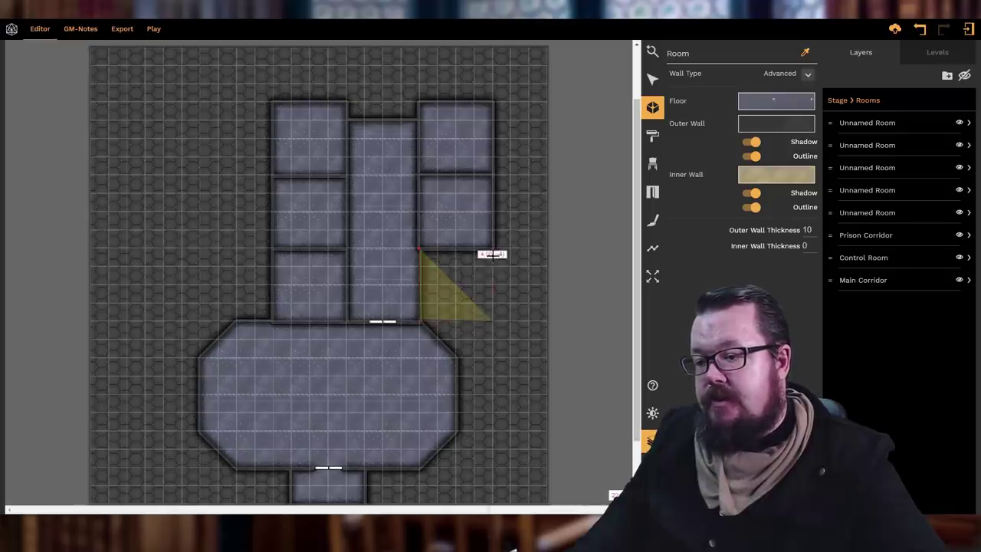
left_click(491, 250)
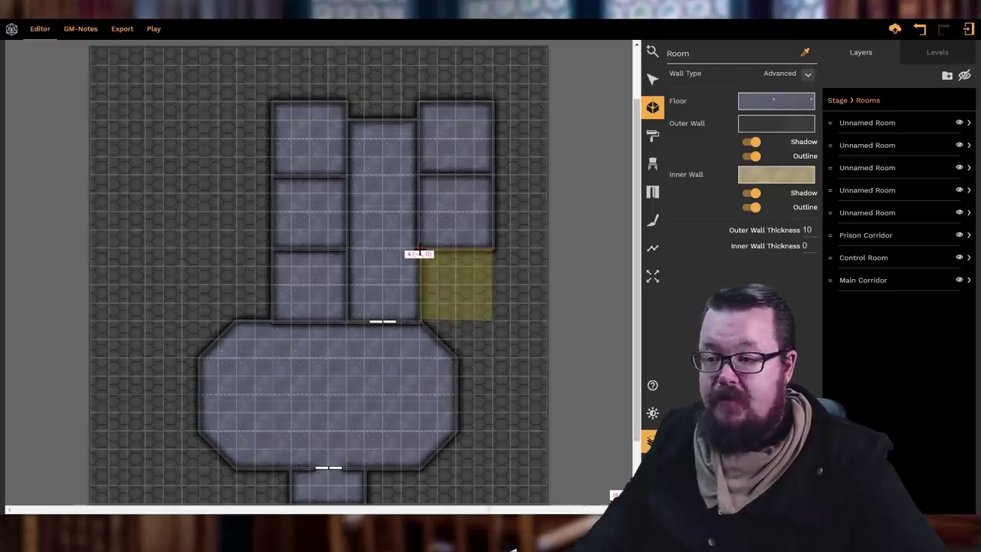
left_click(418, 250)
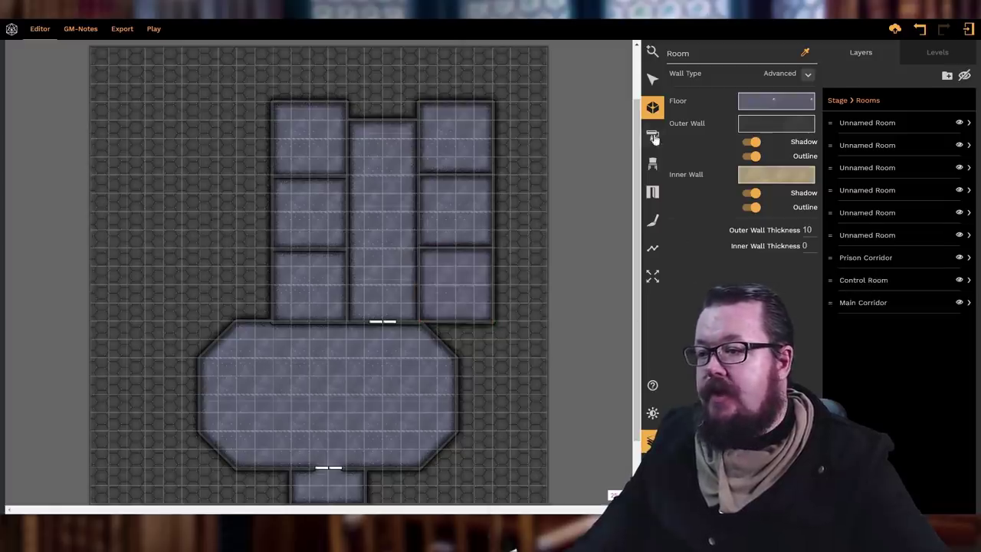
left_click(653, 192)
- Choose the bars door type and fit barred doors between the cells and corridor
left_click(721, 199)
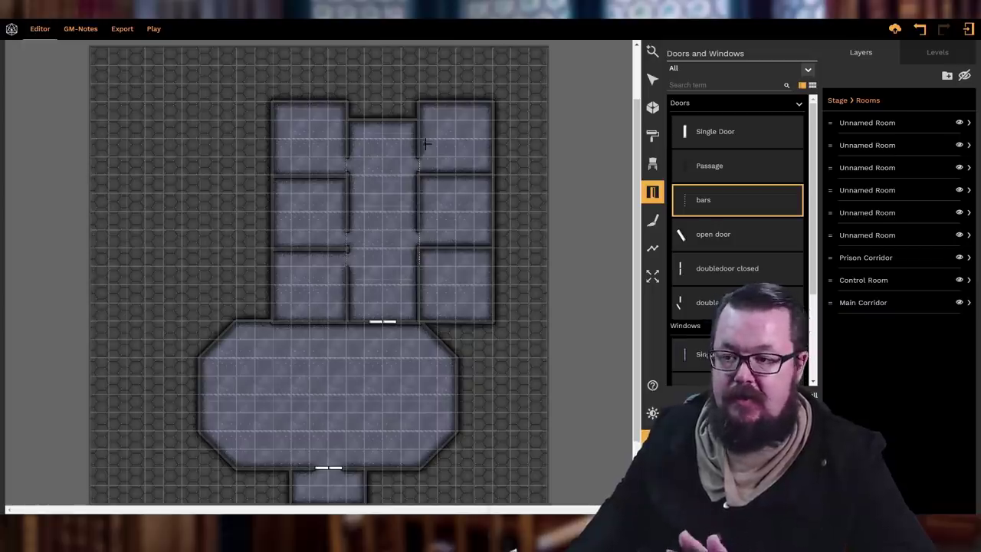
scroll(374, 339, "down", 3)
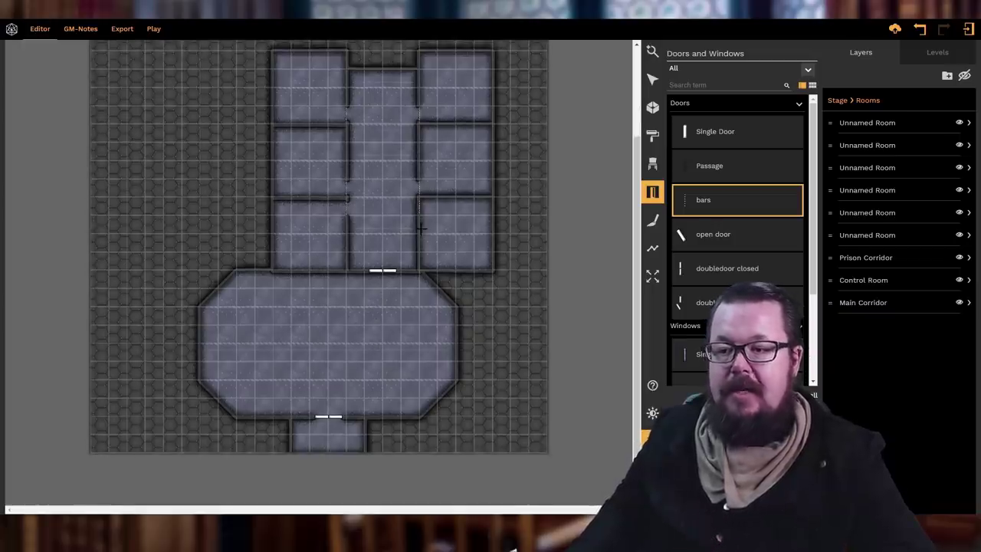
scroll(421, 227, "up", 3)
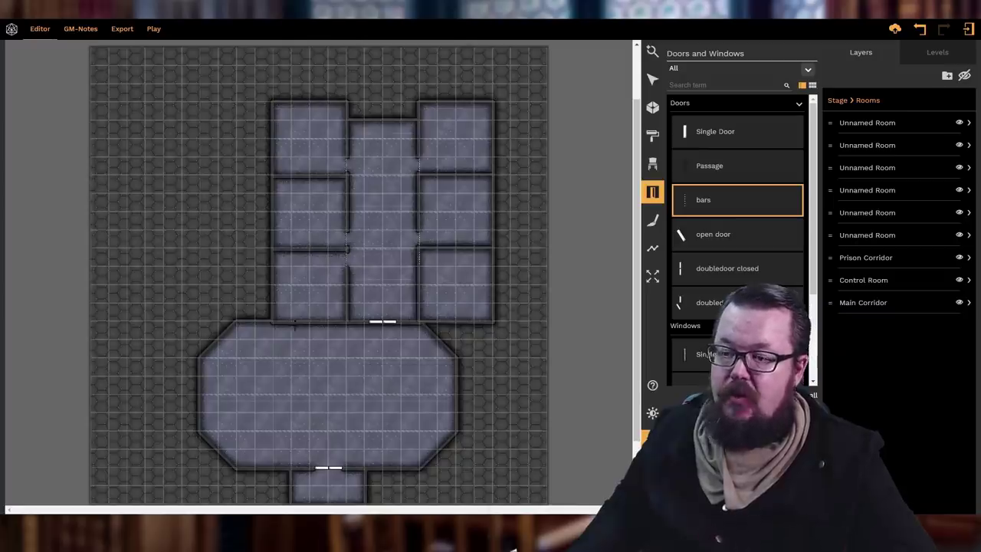
scroll(321, 335, "down", 3)
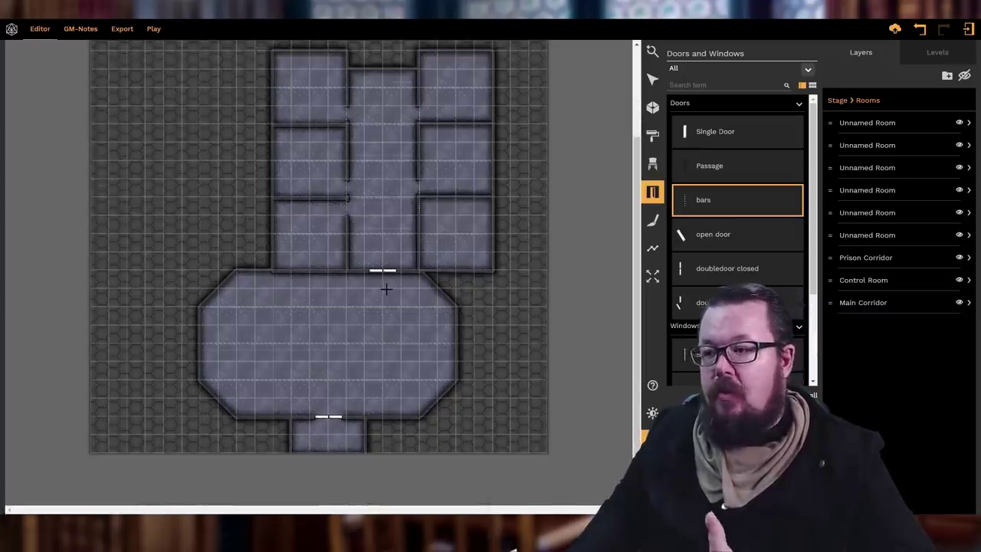
scroll(386, 290, "up", 3)
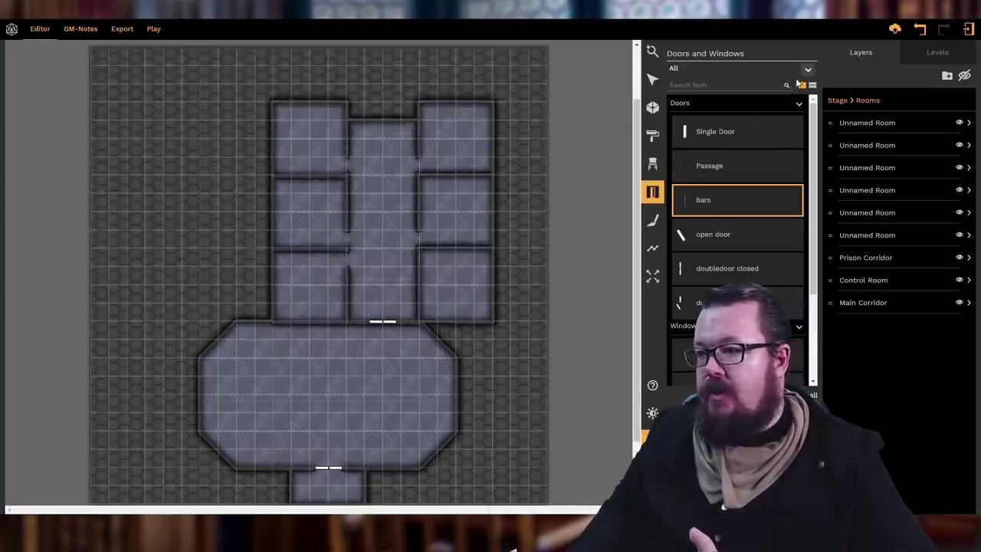
- Switch to the Prop tool, keeping the Sci-fi prop category
left_click(810, 72)
left_click(810, 73)
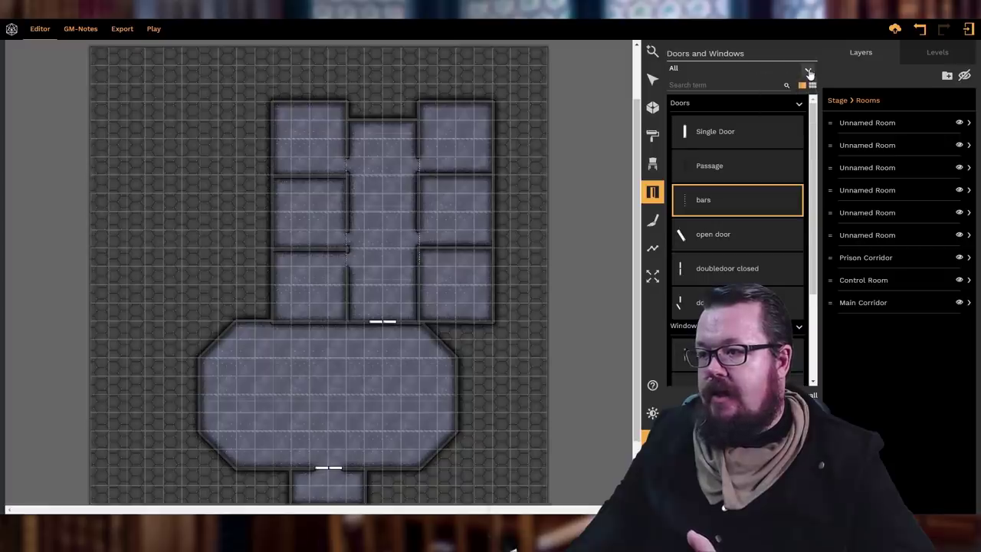
key("p")
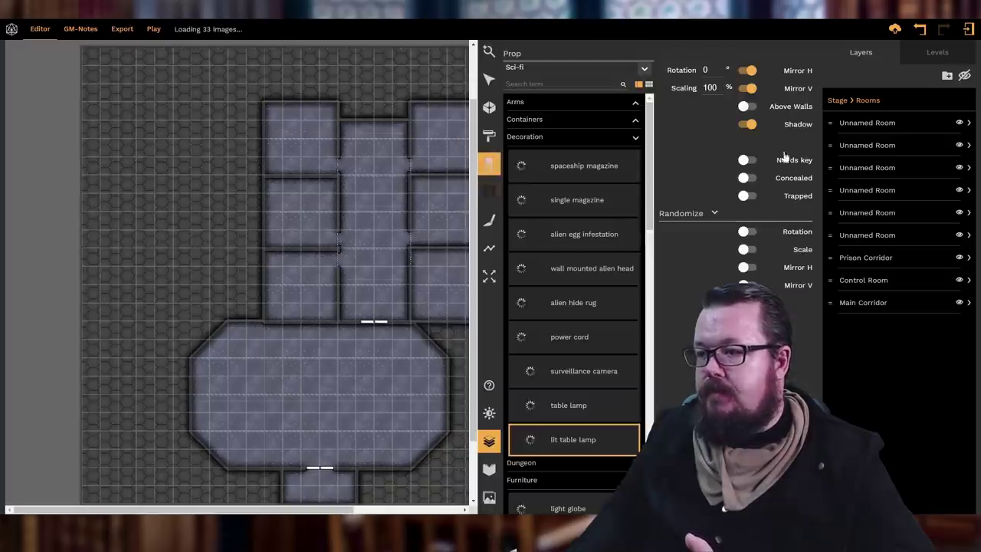
left_click(646, 71)
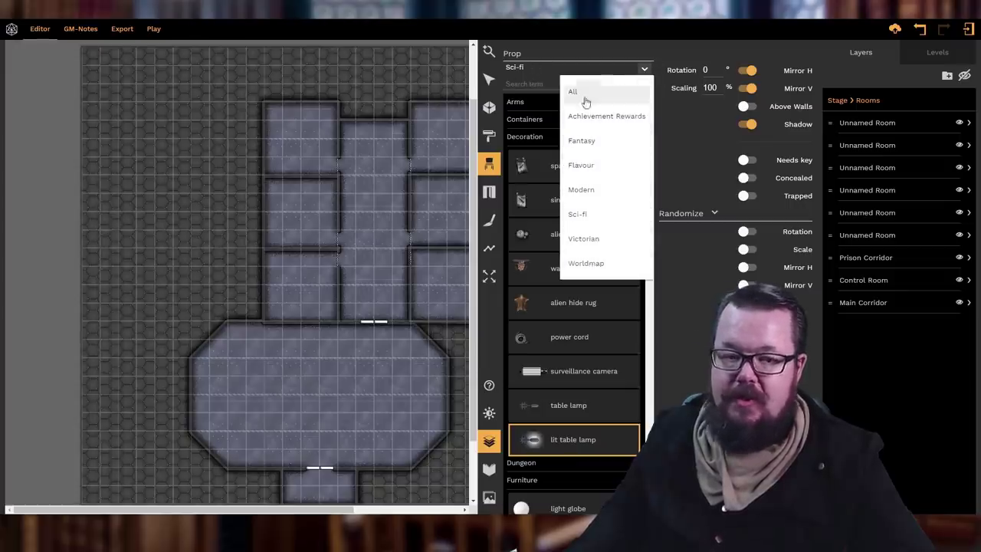
left_click(610, 49)
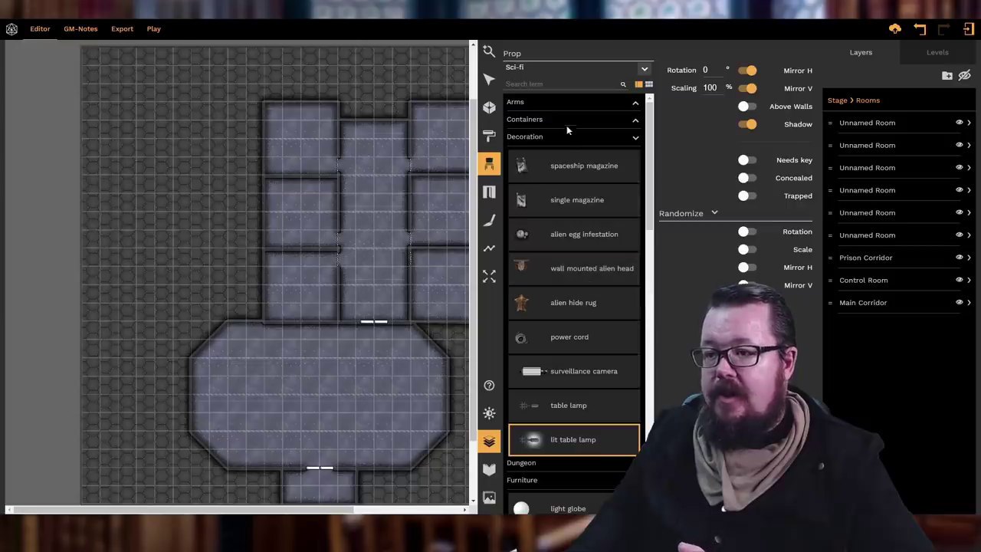
- Expand the Dungeon props section and select the square hatch
scroll(562, 230, "down", 5)
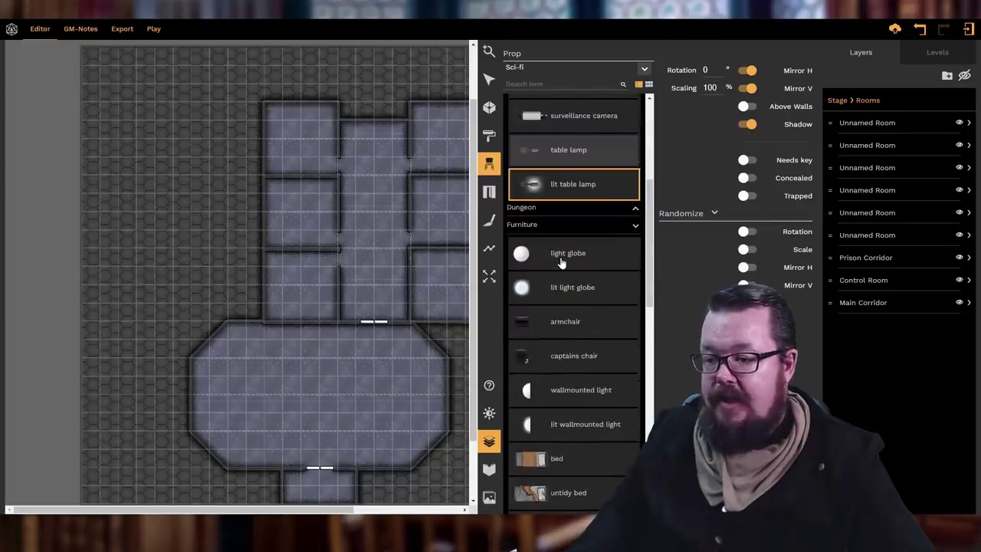
left_click(550, 209)
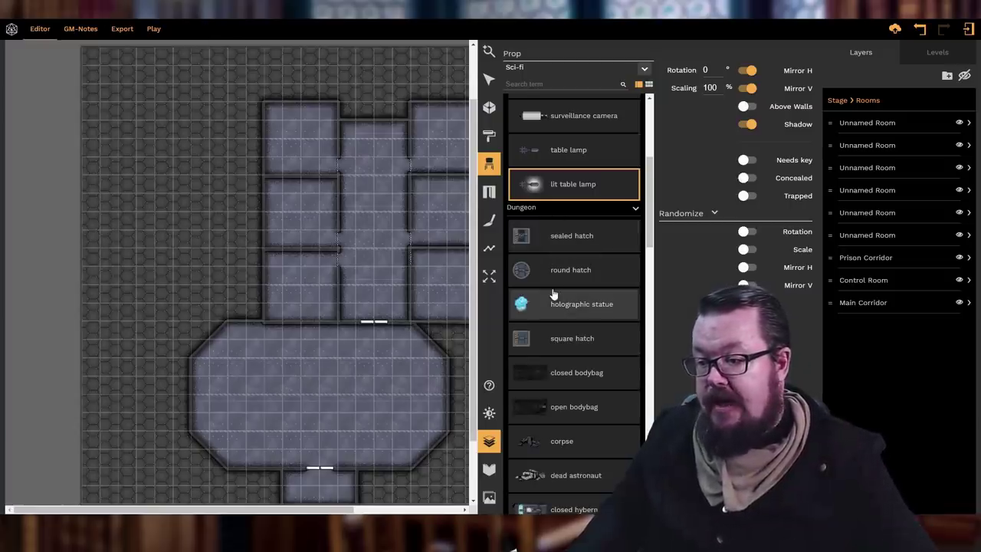
scroll(553, 295, "down", 1)
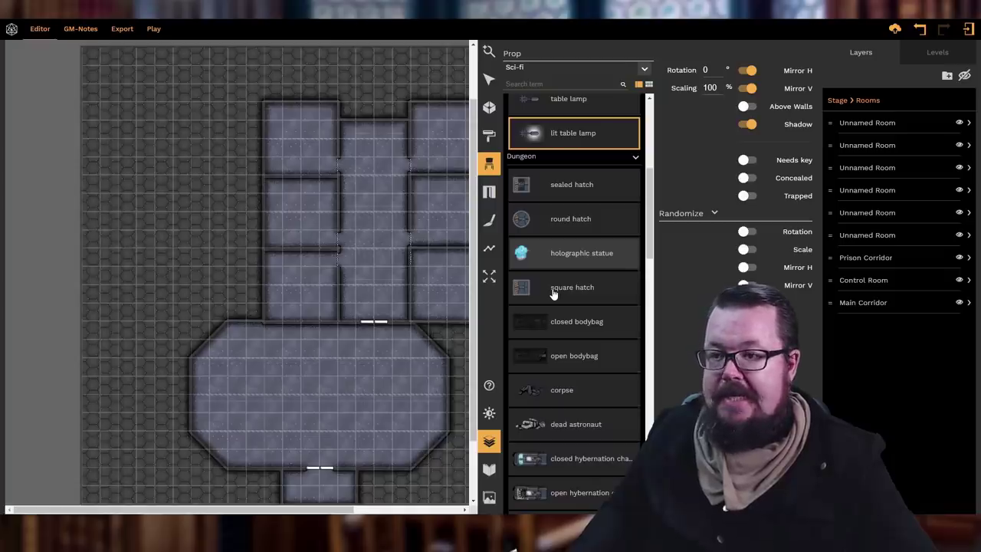
scroll(322, 506, "right", 1)
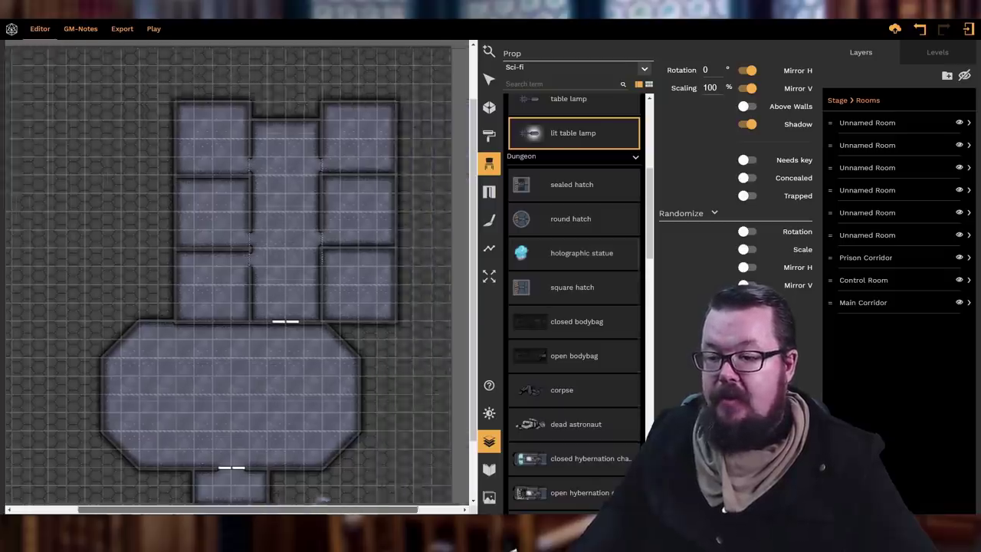
left_click(526, 289)
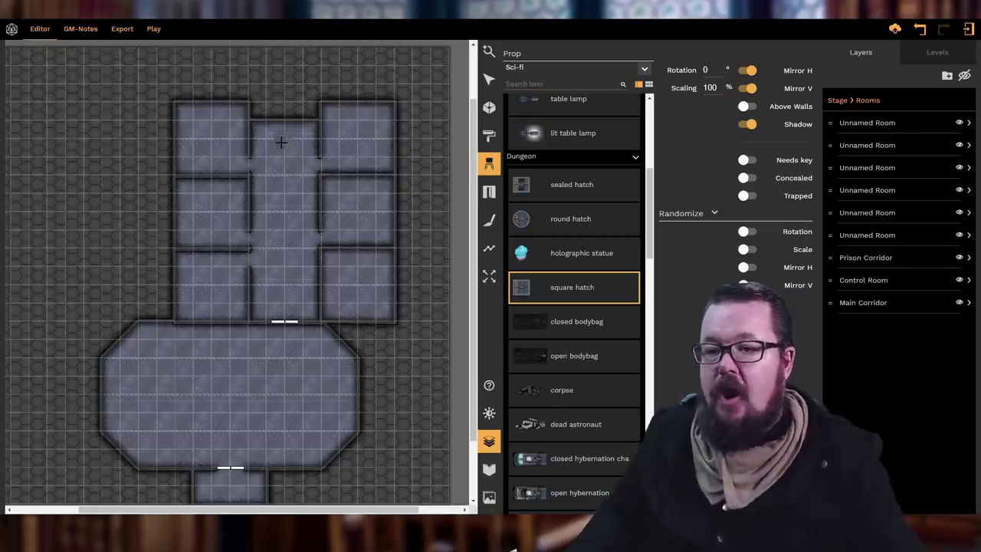
scroll(585, 274, "down", 4)
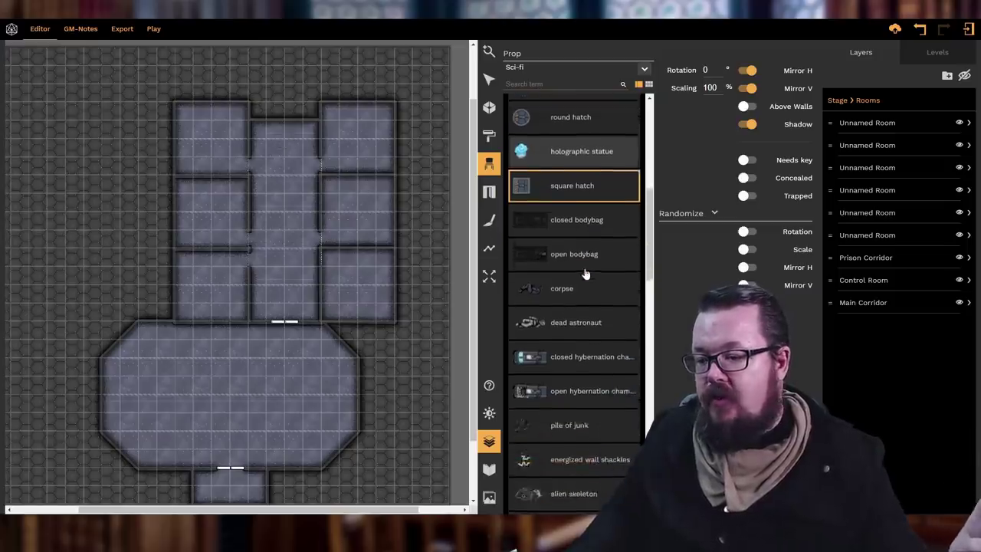
scroll(585, 274, "down", 7)
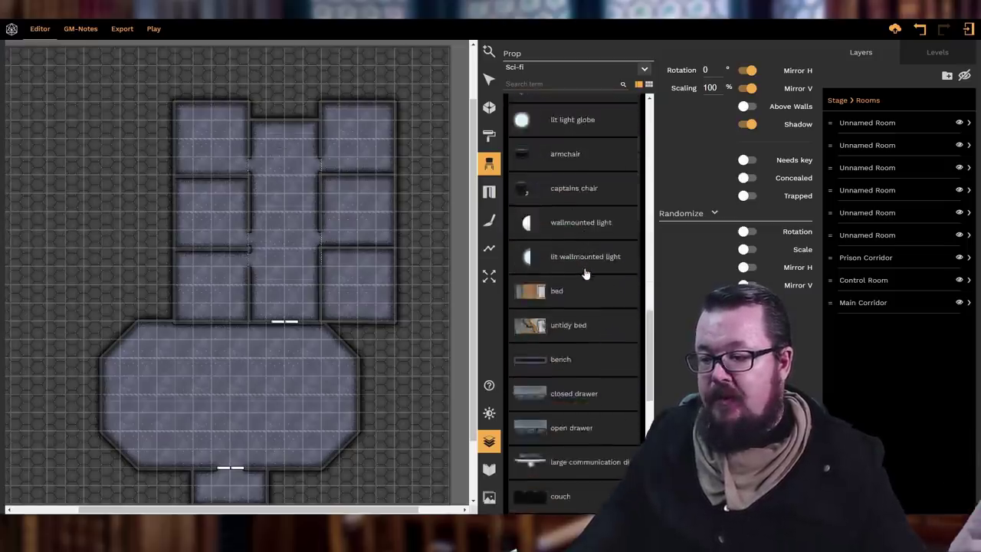
- Place a square hatch at the Control Room's upper-left corner, then select the sealed hatch
scroll(585, 274, "down", 4)
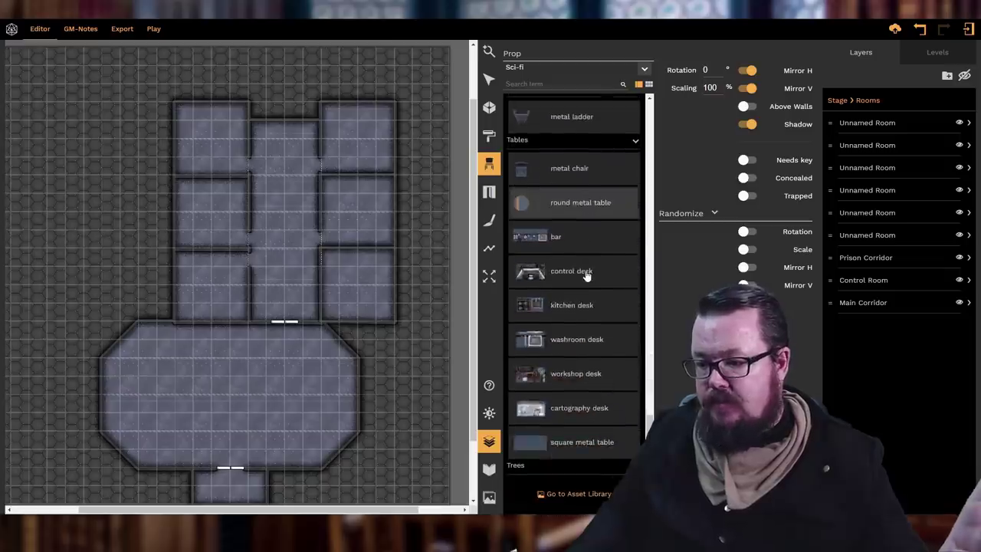
scroll(585, 273, "up", 11)
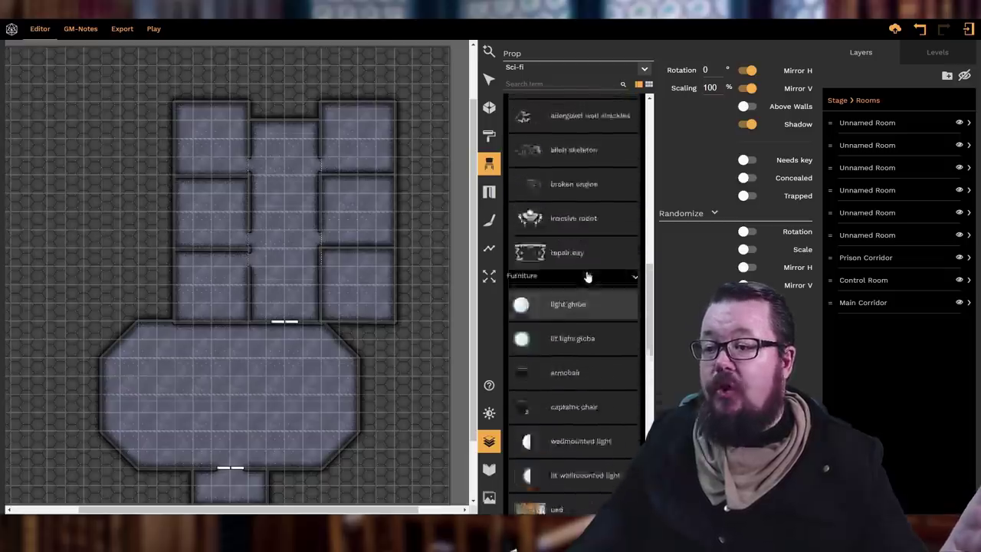
scroll(588, 277, "up", 3)
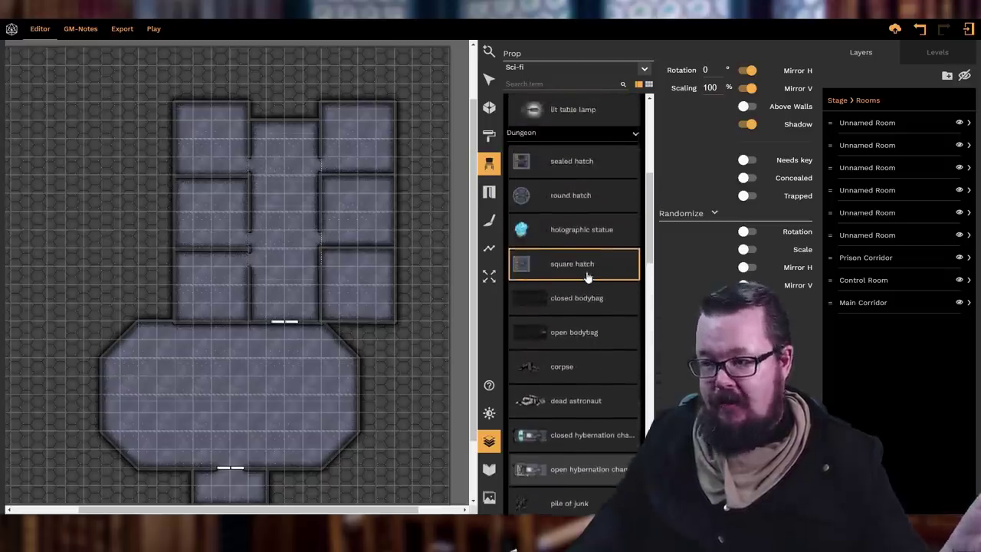
left_click(588, 278)
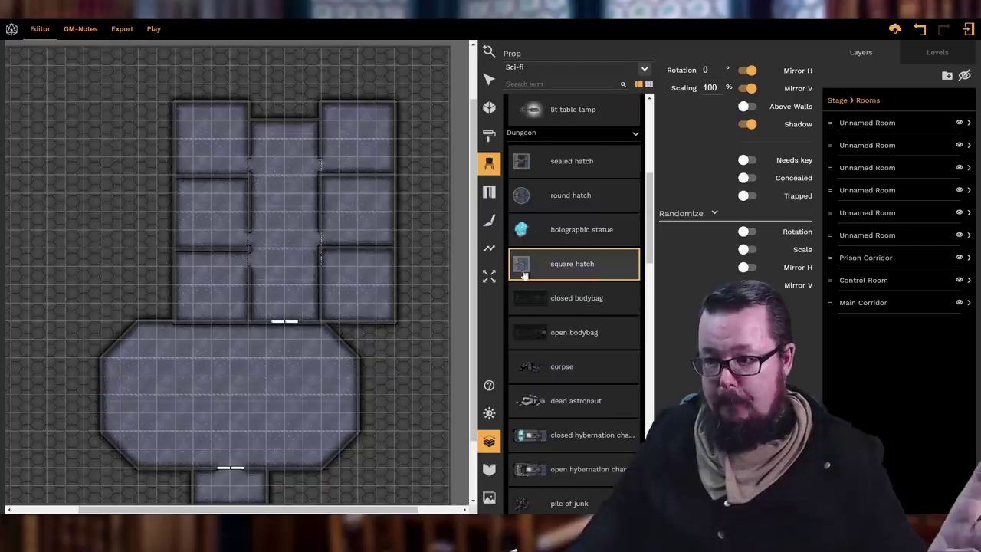
left_click(164, 333)
left_click(151, 361)
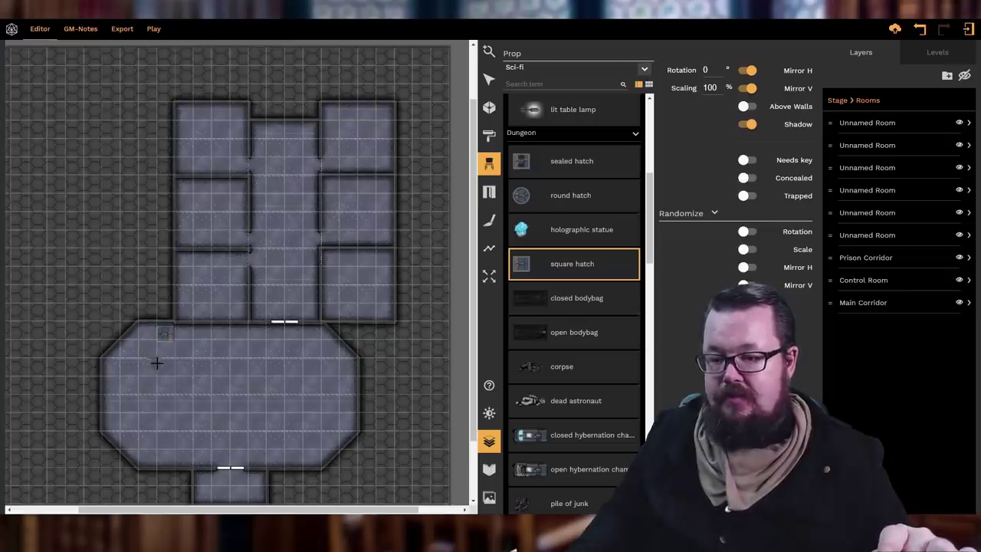
left_click(523, 168)
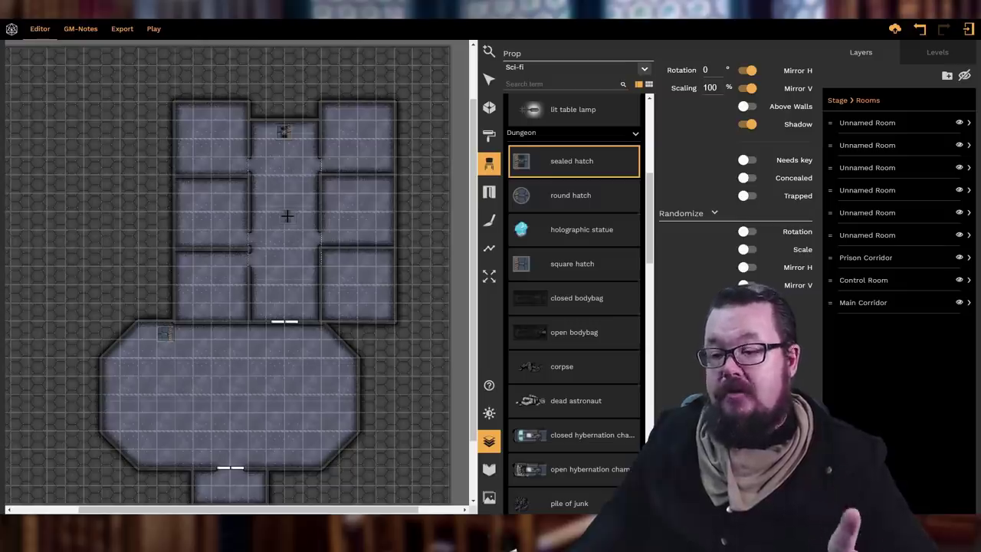
scroll(370, 497, "left", 3)
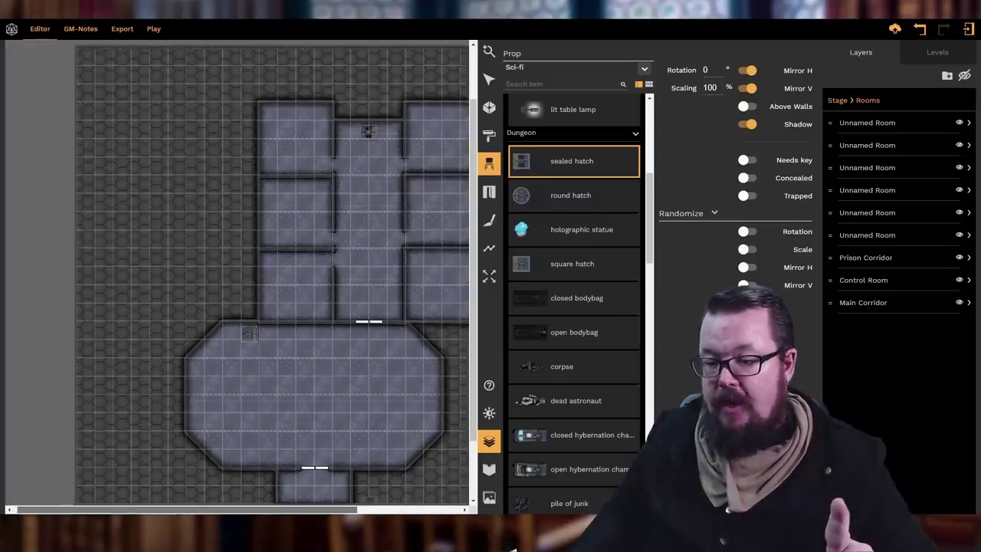
- Draw a tall room with clipped top and bottom corners left of the hall
left_click(489, 107)
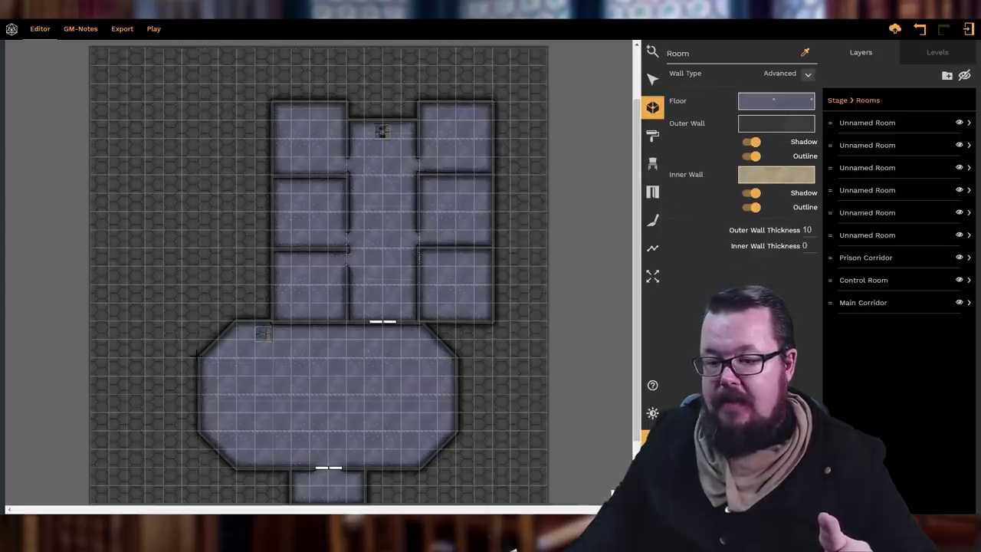
left_click(198, 354)
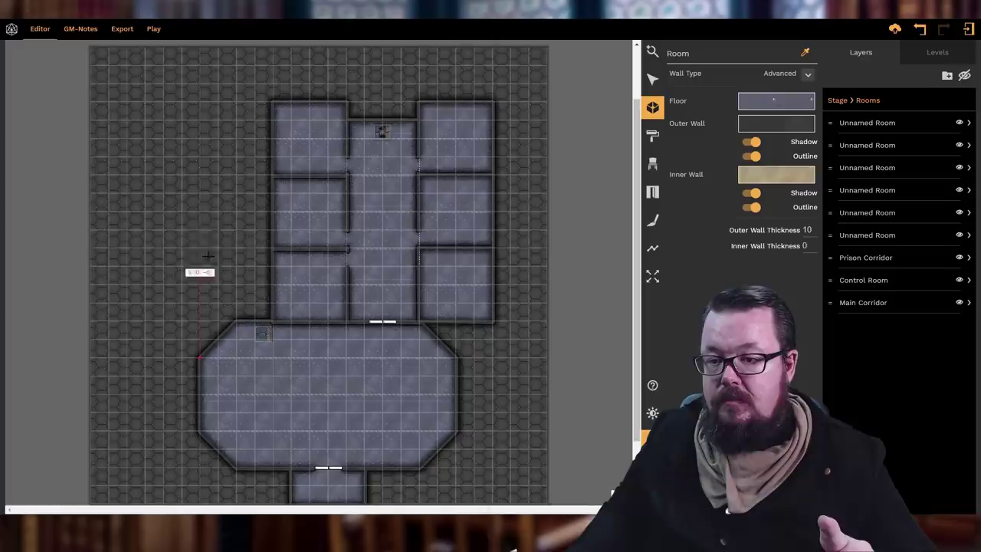
left_click(183, 197)
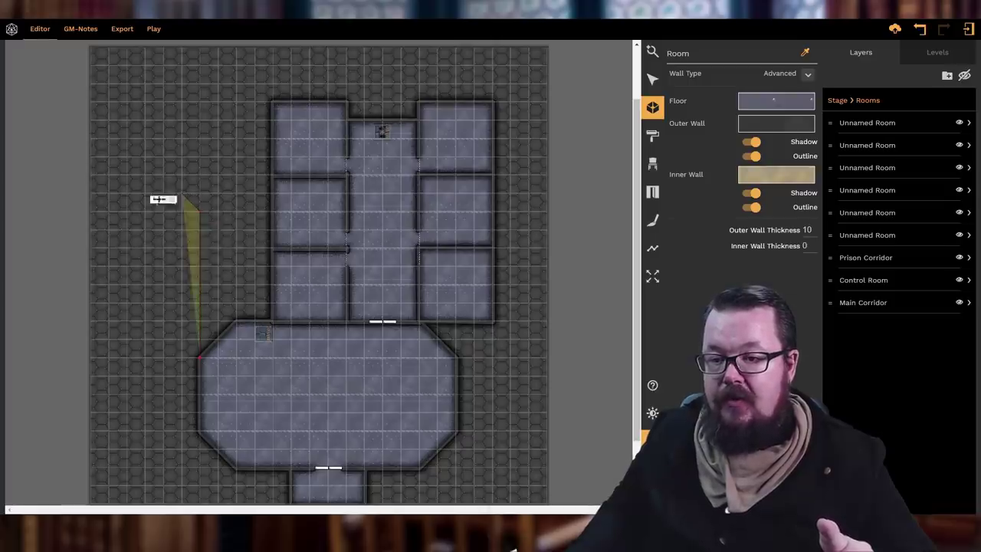
left_click(116, 197)
left_click(92, 215)
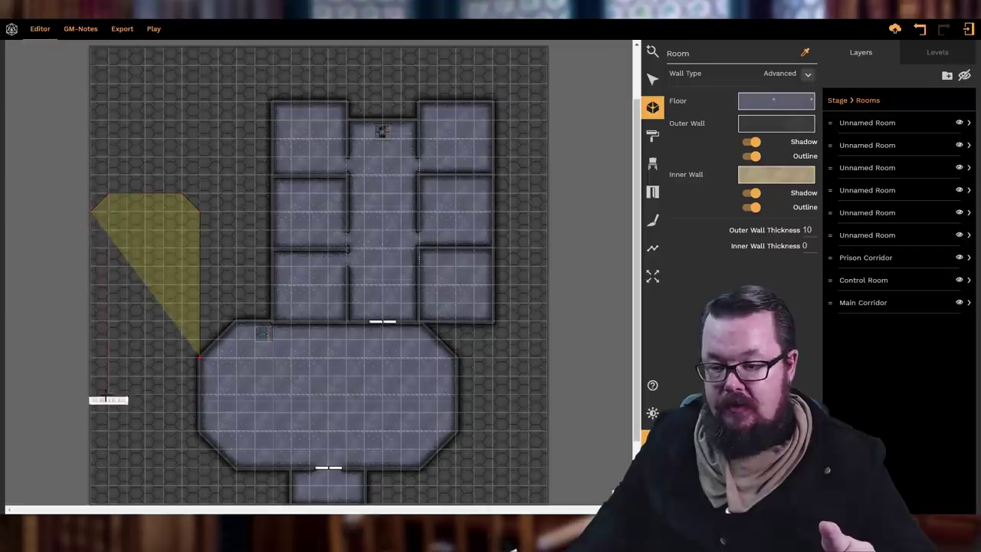
left_click(91, 454)
left_click(110, 466)
left_click(197, 465)
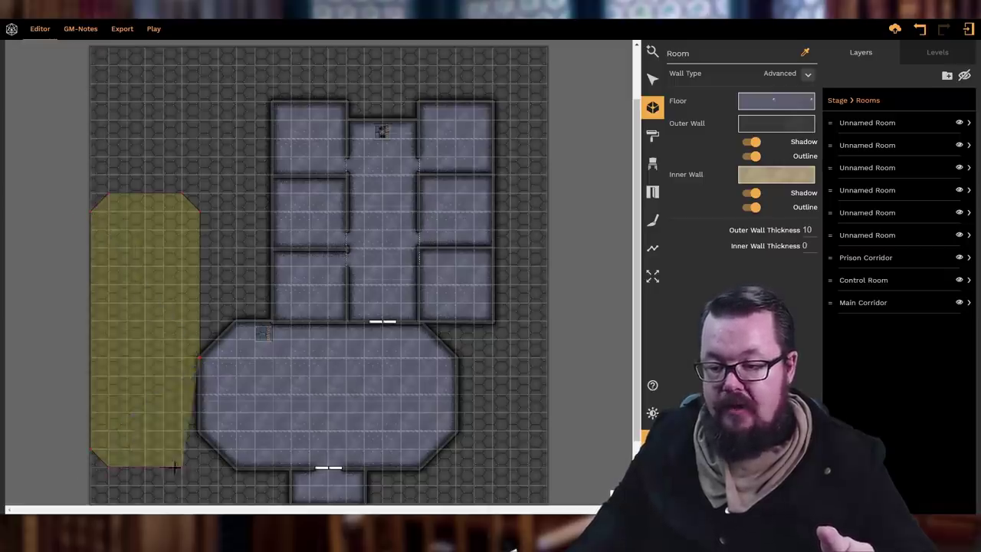
double_click(199, 362)
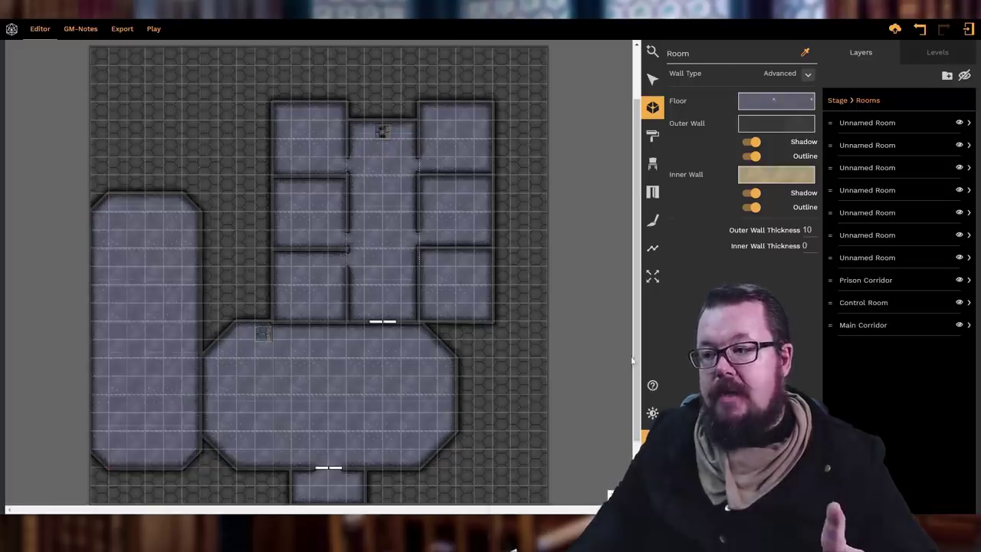
- Place an open door on the wall shared by the new room and the hall
left_click(653, 191)
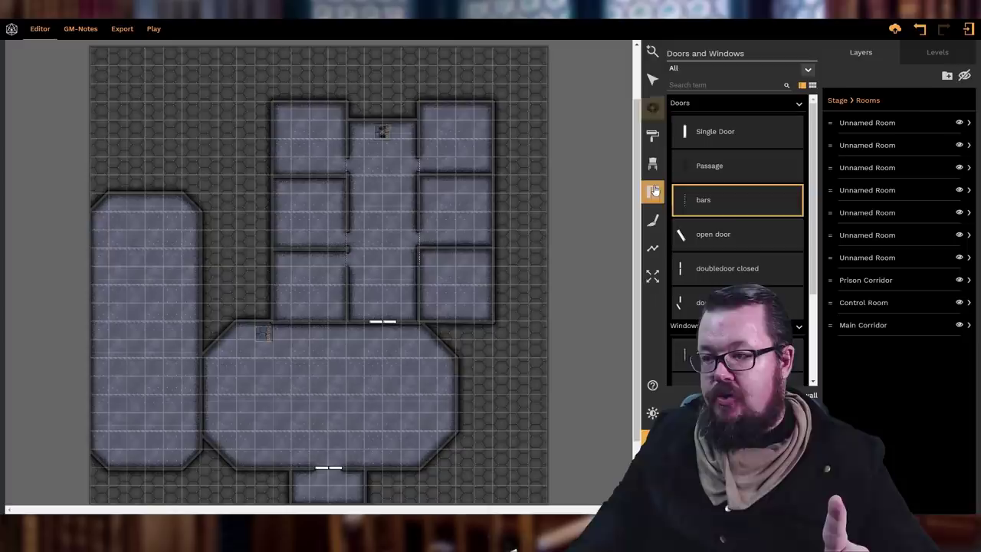
left_click(686, 234)
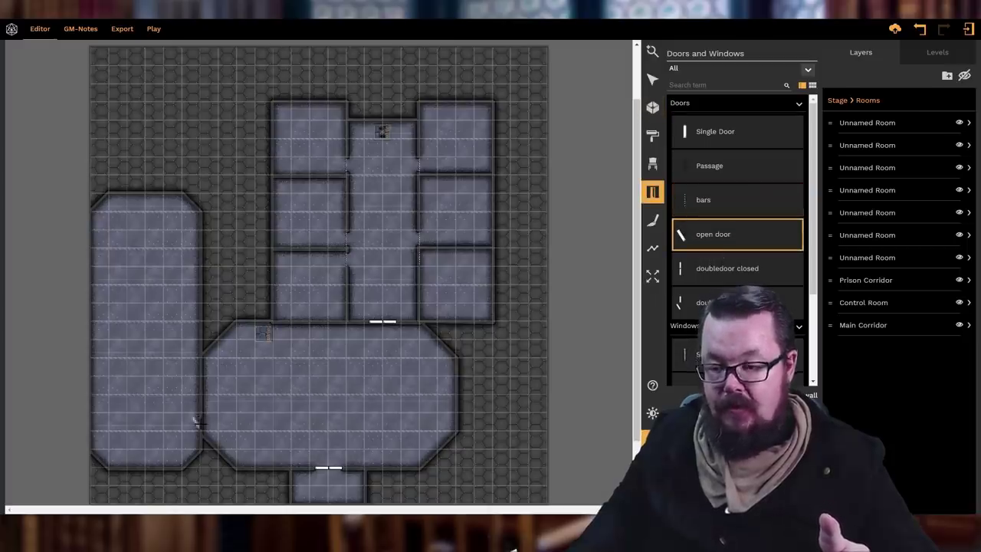
left_click(198, 424)
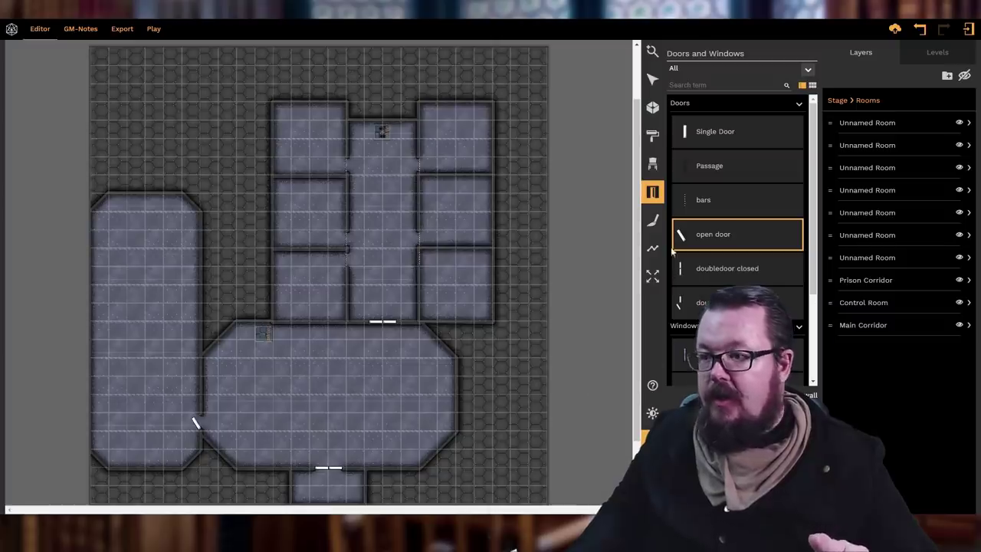
- Choose the square hatch from the Sci-fi props and place it near the western room's top
left_click(653, 163)
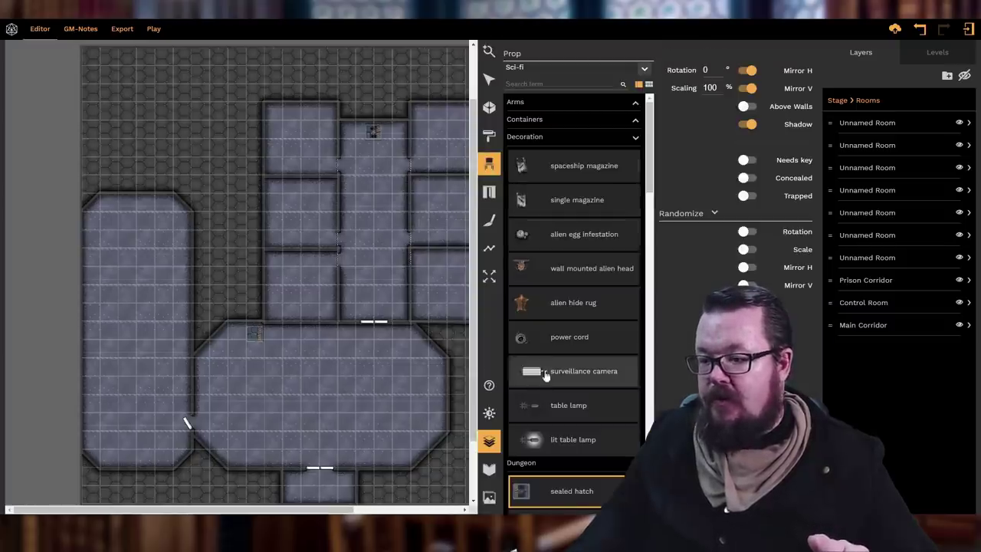
scroll(552, 340, "down", 3)
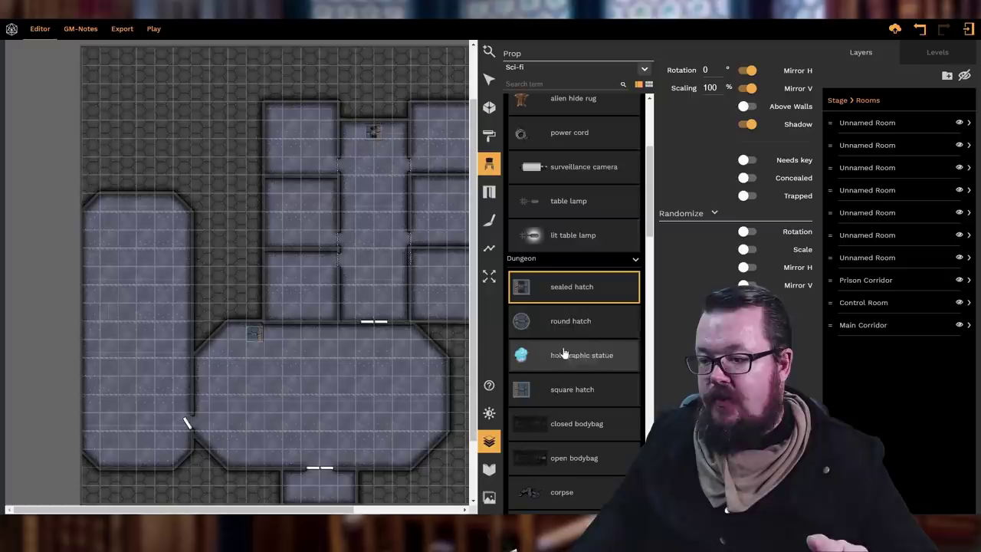
left_click(546, 388)
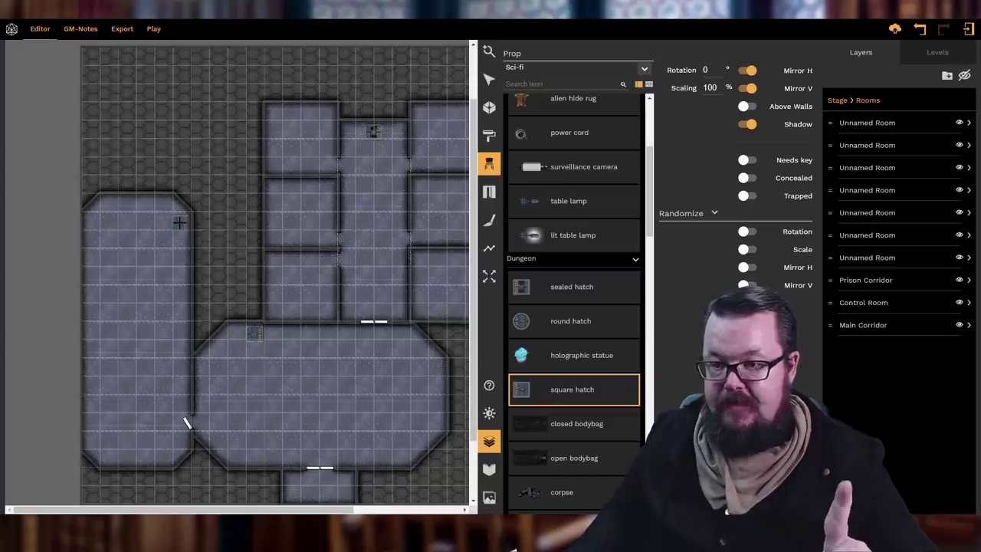
scroll(179, 222, "right", 3)
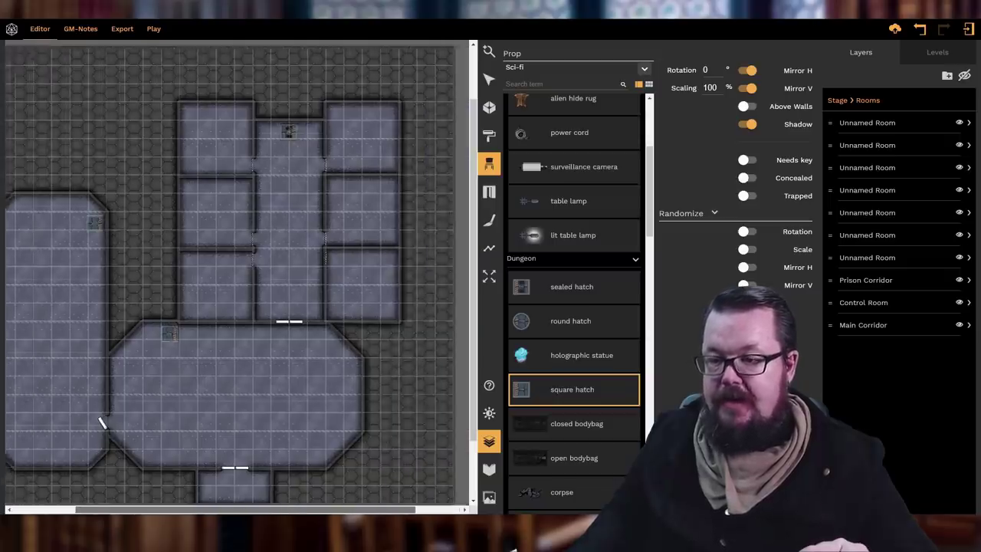
scroll(107, 422, "left", 1)
scroll(238, 276, "left", 1)
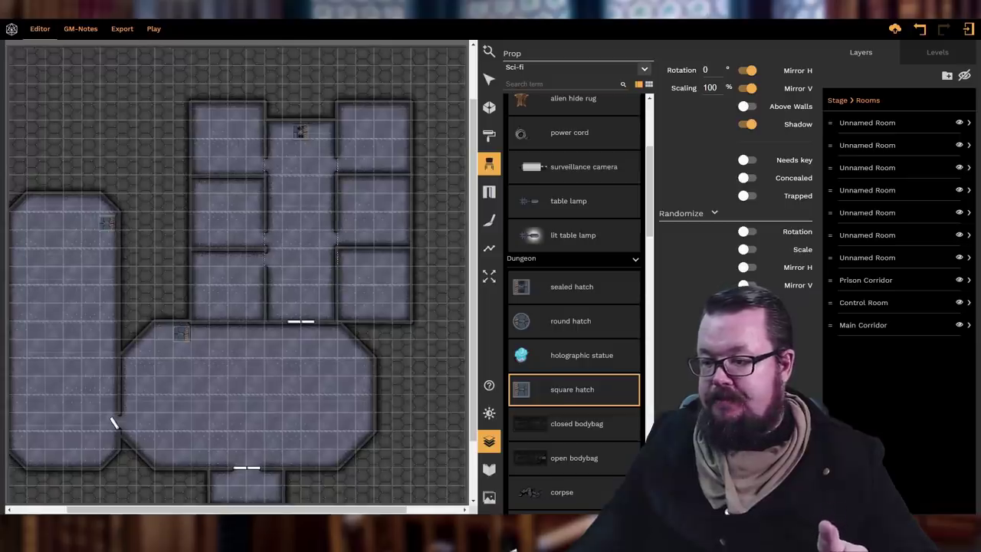
- Draw a small rectangular room directly above the central corridor
left_click(488, 111)
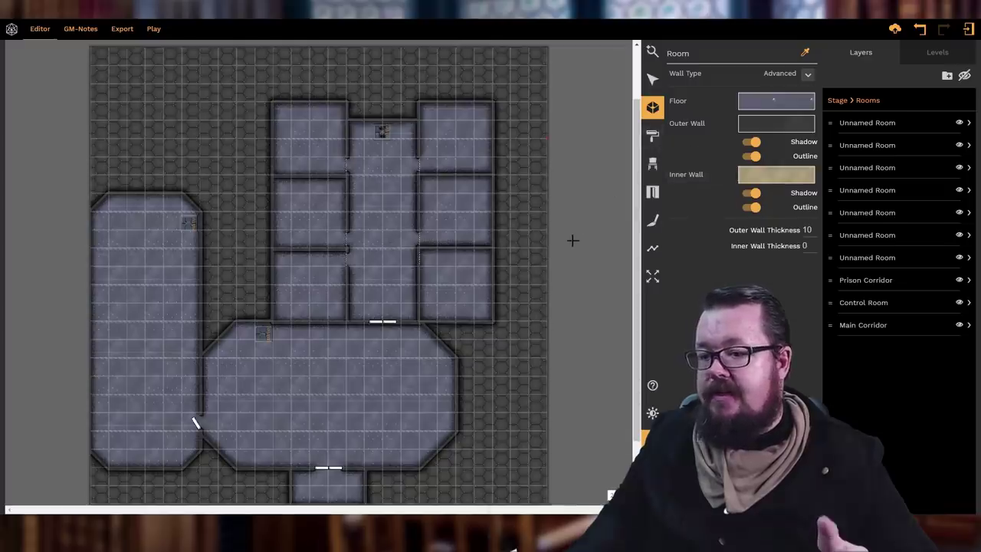
scroll(491, 337, "down", 3)
scroll(490, 353, "up", 4)
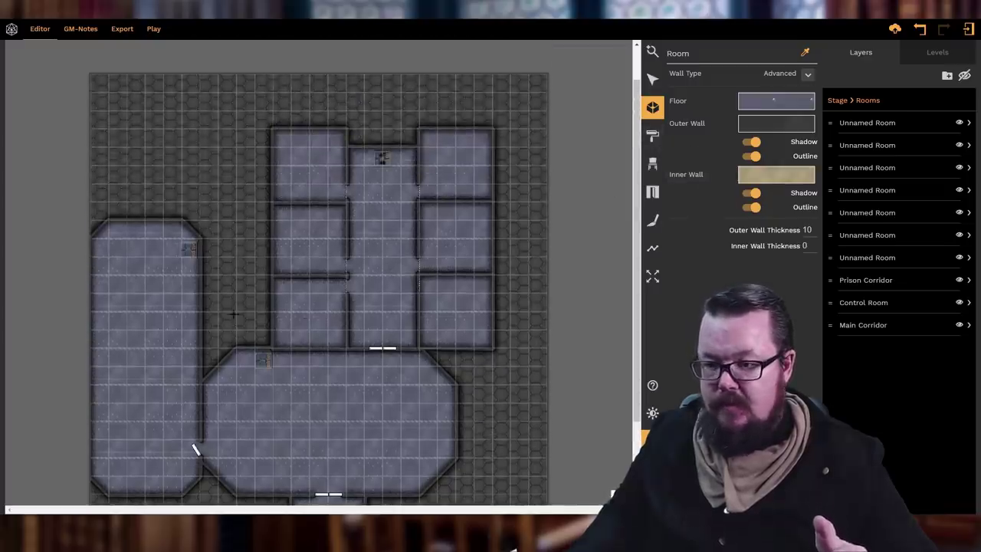
scroll(470, 315, "down", 3)
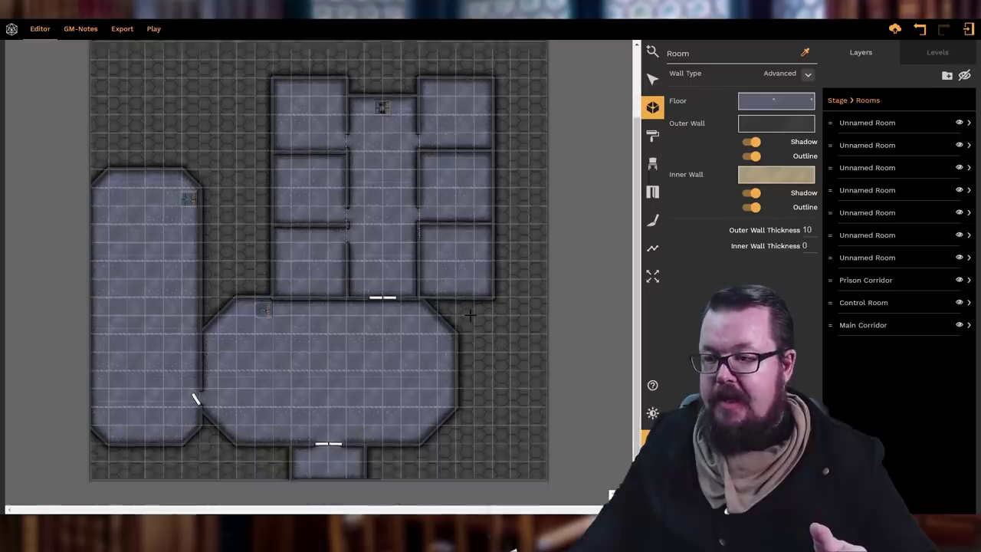
scroll(438, 311, "up", 3)
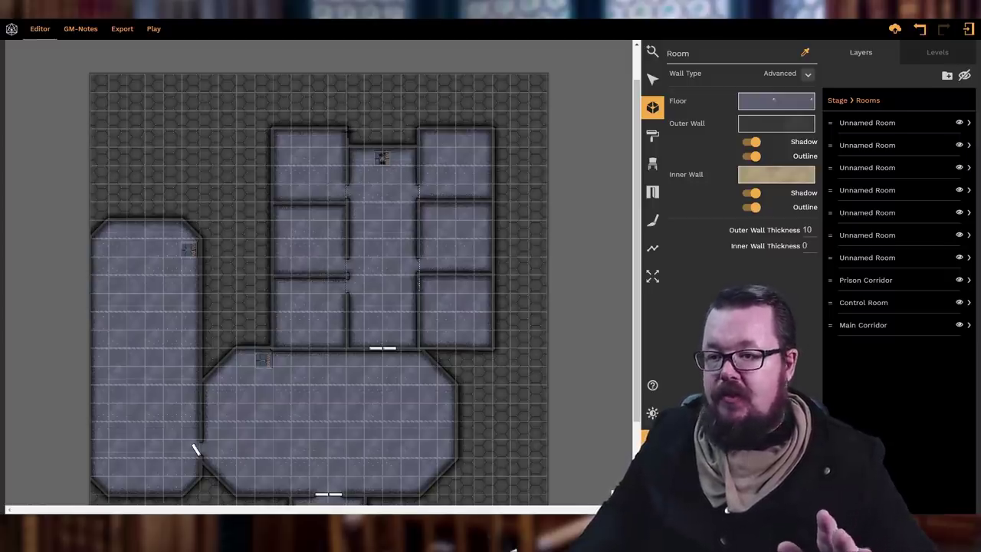
left_click_drag(347, 144, 419, 75)
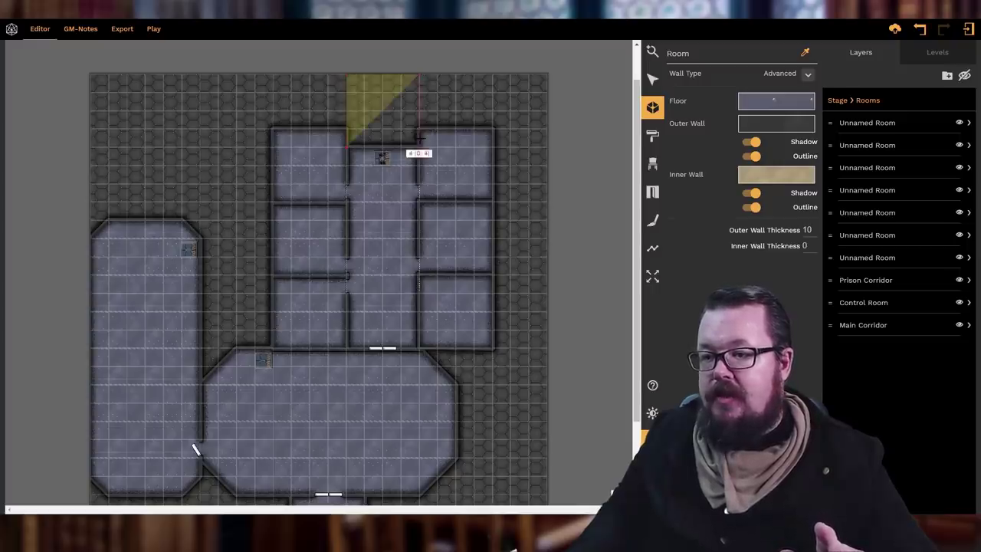
left_click(346, 143)
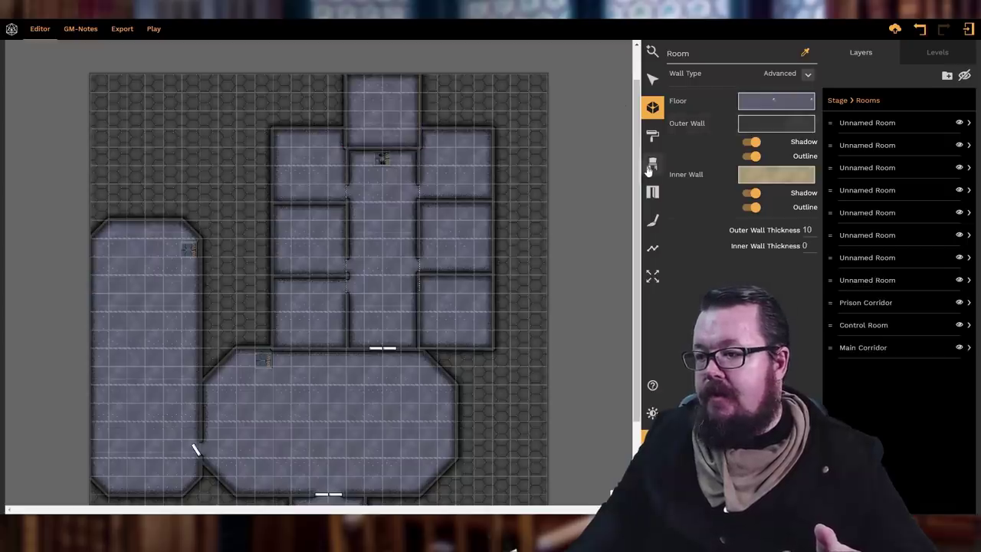
- Add a Passage on the wall between the corridor and the new room
left_click(652, 193)
left_click(693, 200)
left_click(743, 167)
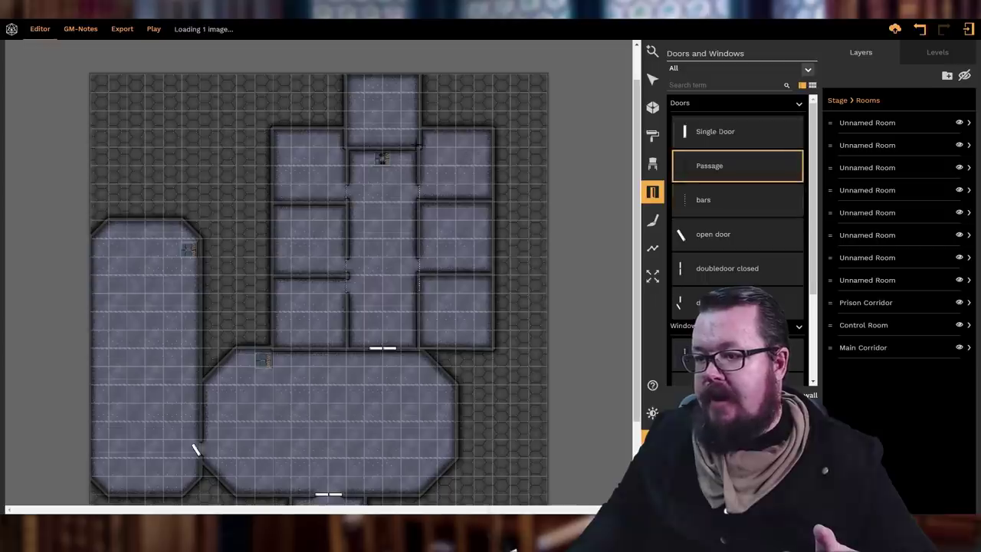
left_click(402, 148)
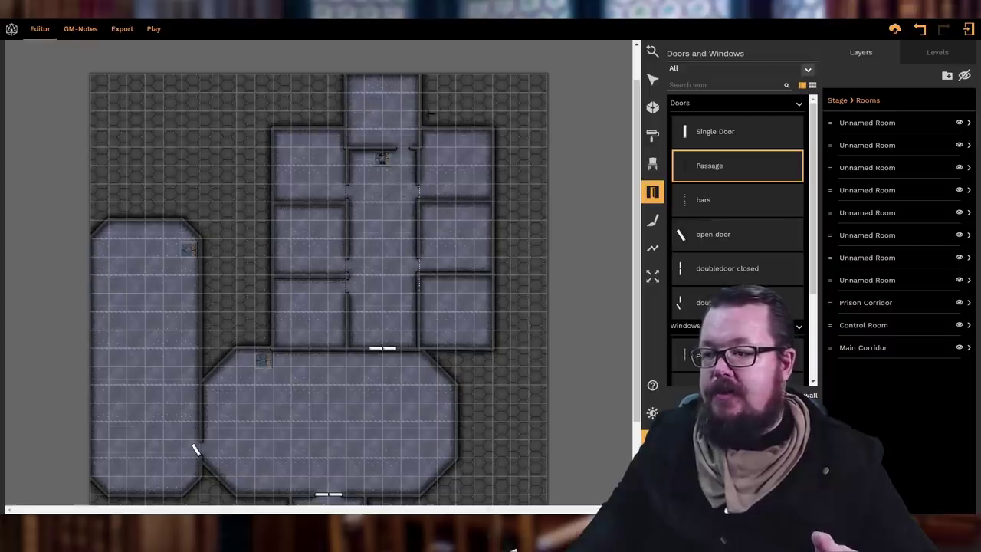
- Place a Sci-fi washroom desk at the top end of the central corridor
scroll(716, 184, "down", 2)
scroll(714, 183, "up", 2)
left_click(652, 164)
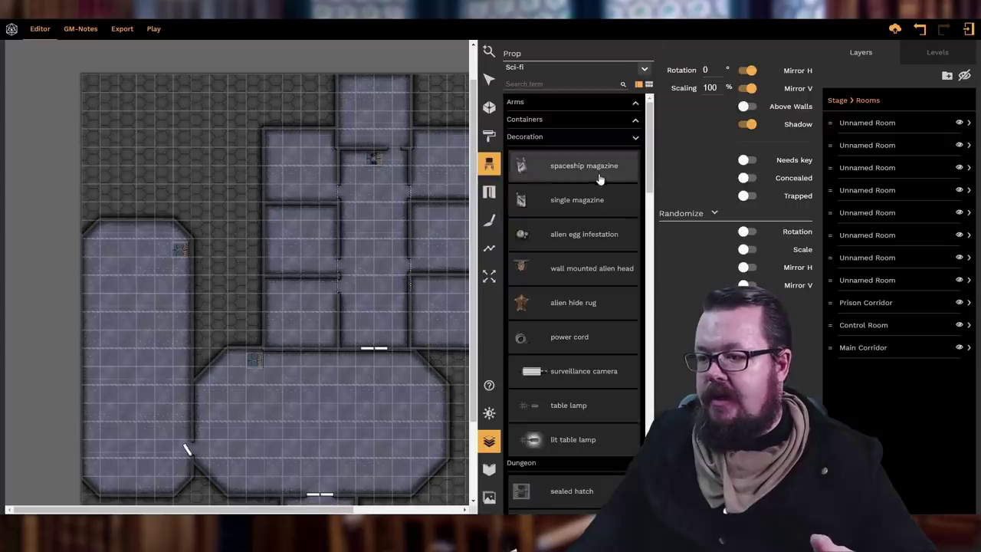
scroll(600, 178, "down", 10)
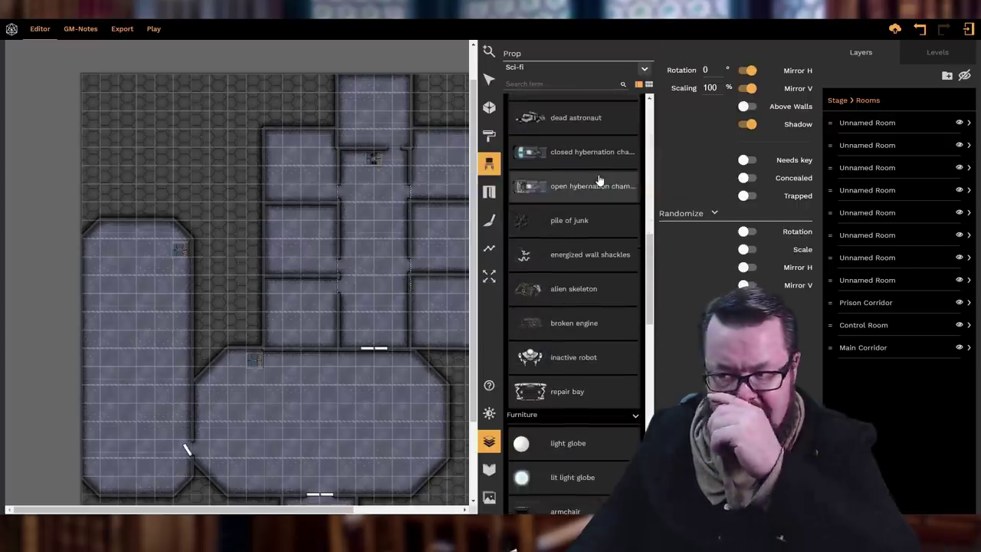
scroll(600, 179, "down", 10)
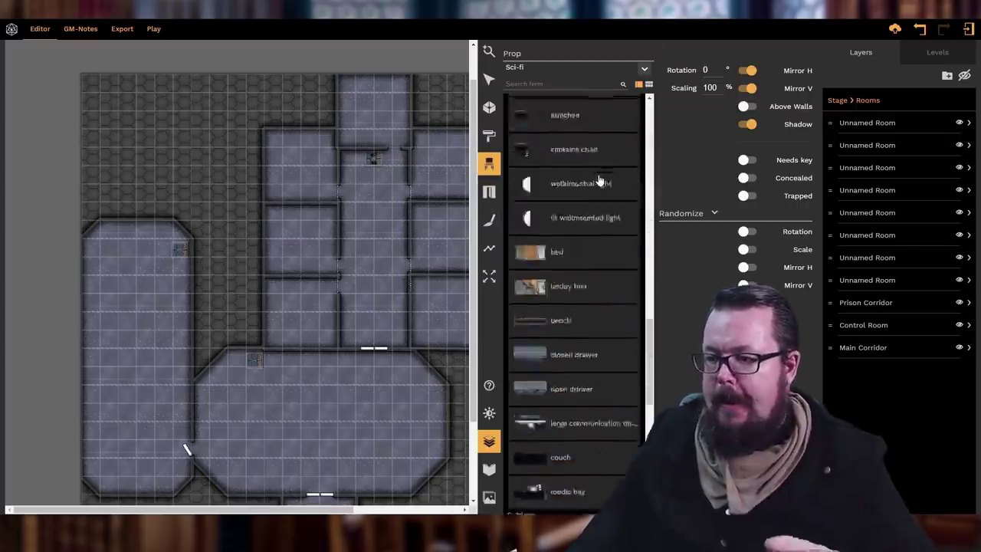
scroll(600, 178, "down", 8)
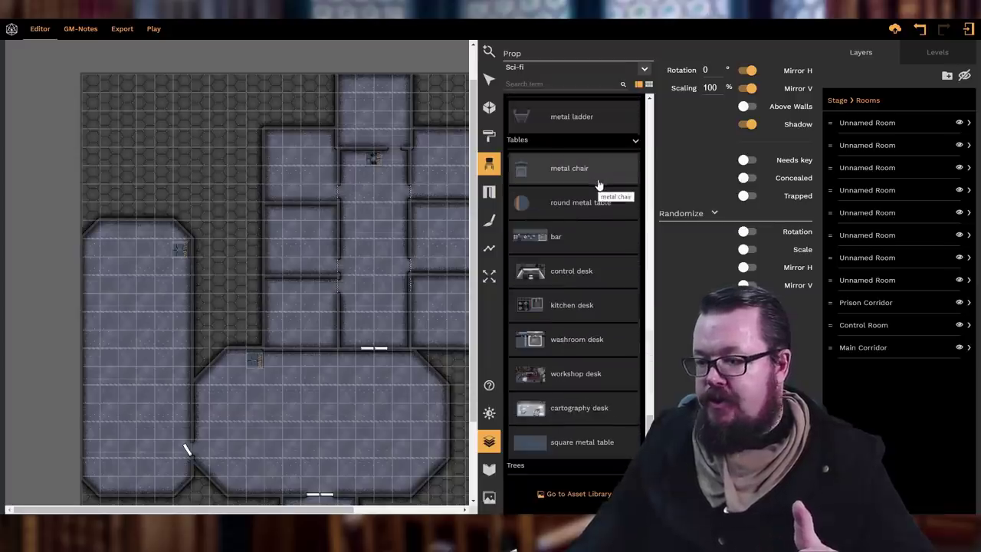
left_click(574, 339)
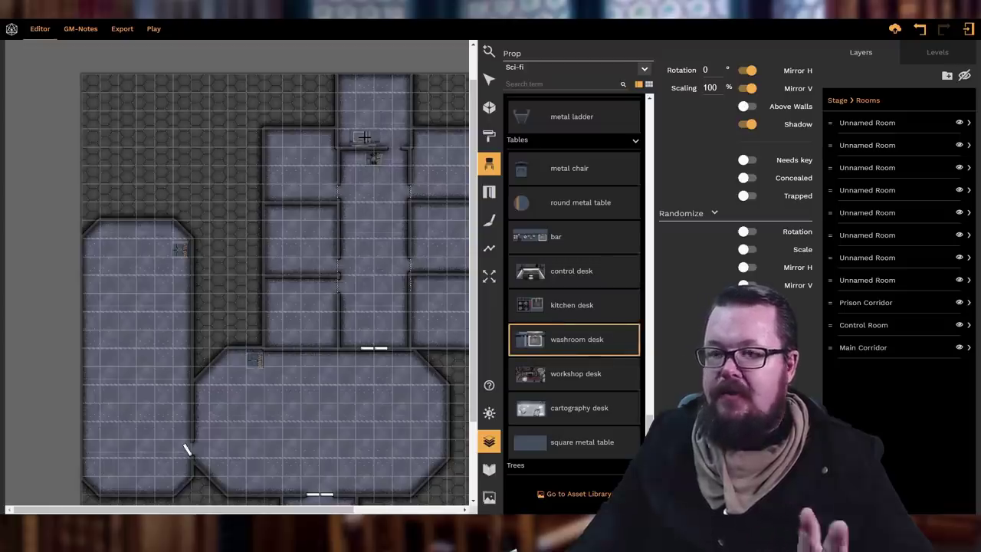
left_click(364, 137)
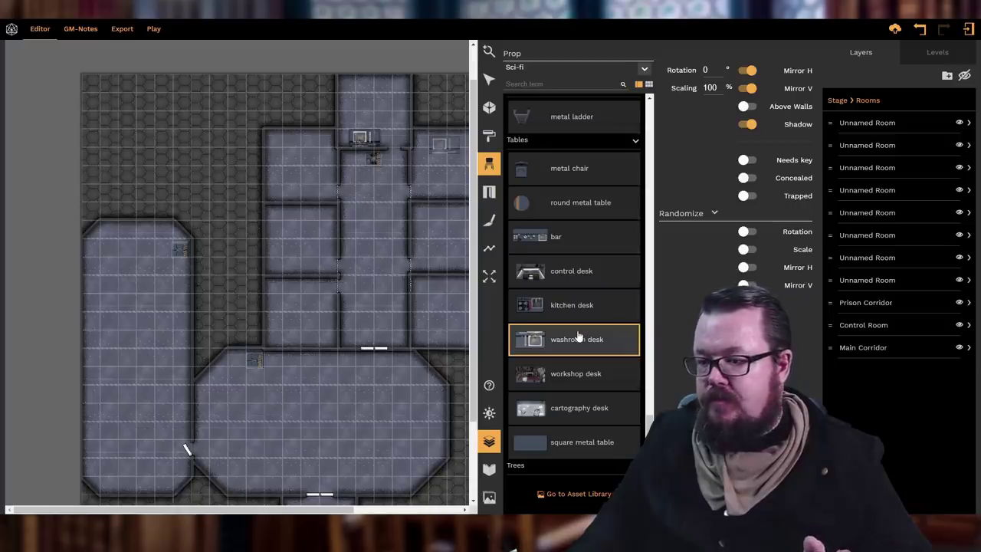
scroll(578, 337, "up", 1)
scroll(579, 337, "up", 8)
scroll(609, 112, "up", 6)
- Switch the prop library to the Modern set and browse its props
left_click(644, 70)
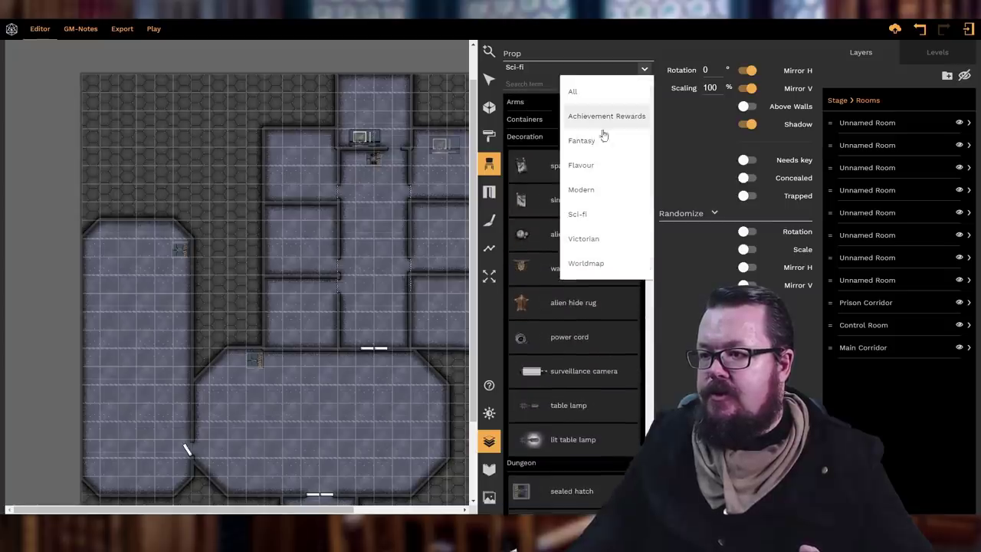
left_click(580, 189)
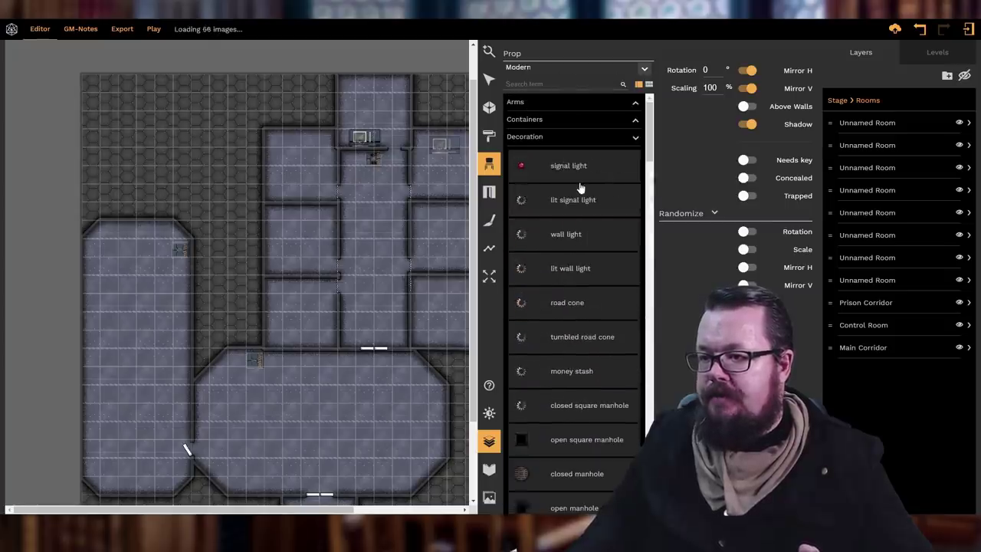
scroll(569, 154, "down", 5)
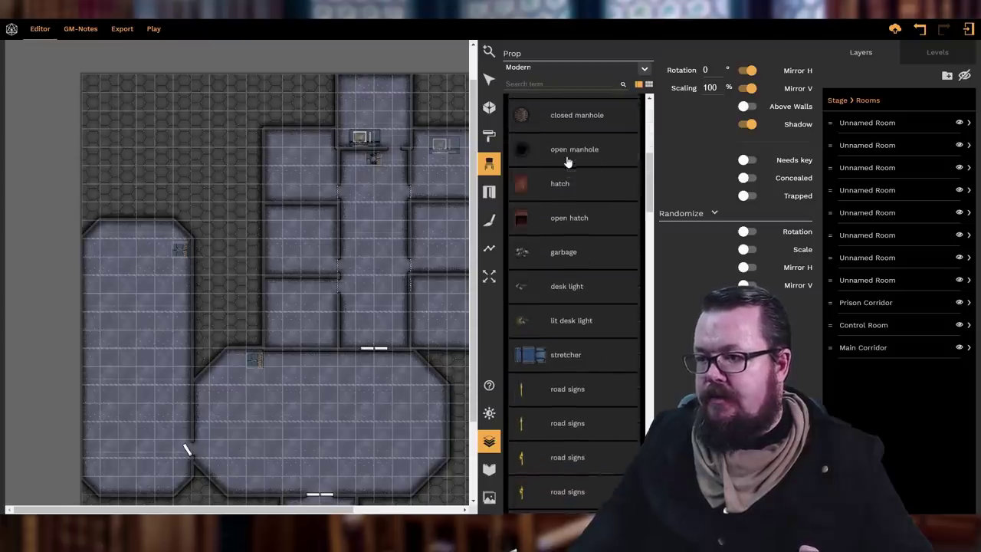
scroll(567, 161, "down", 3)
scroll(558, 170, "up", 4)
scroll(556, 172, "down", 3)
scroll(563, 169, "up", 3)
scroll(563, 173, "up", 5)
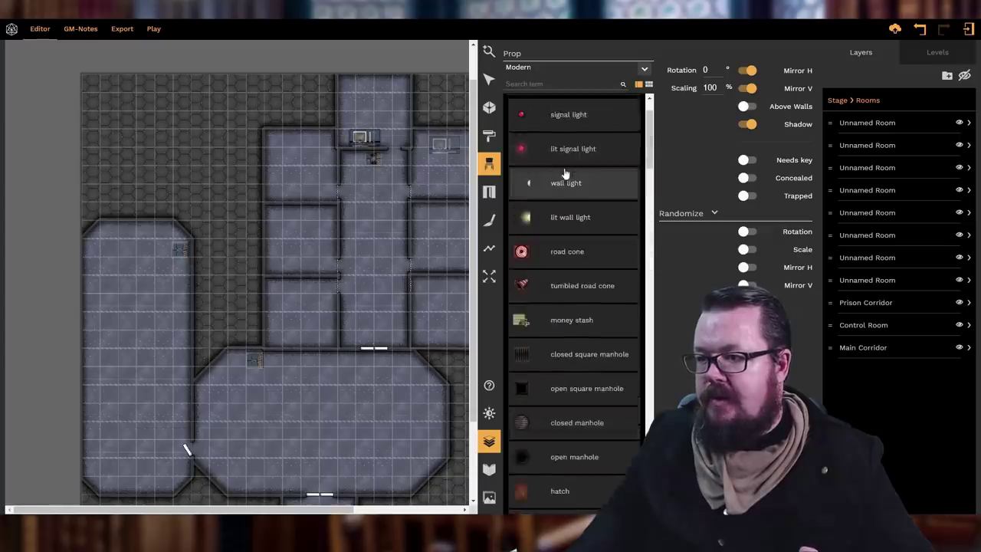
- Collapse the Decoration group and select the toilet seat prop
left_click(555, 137)
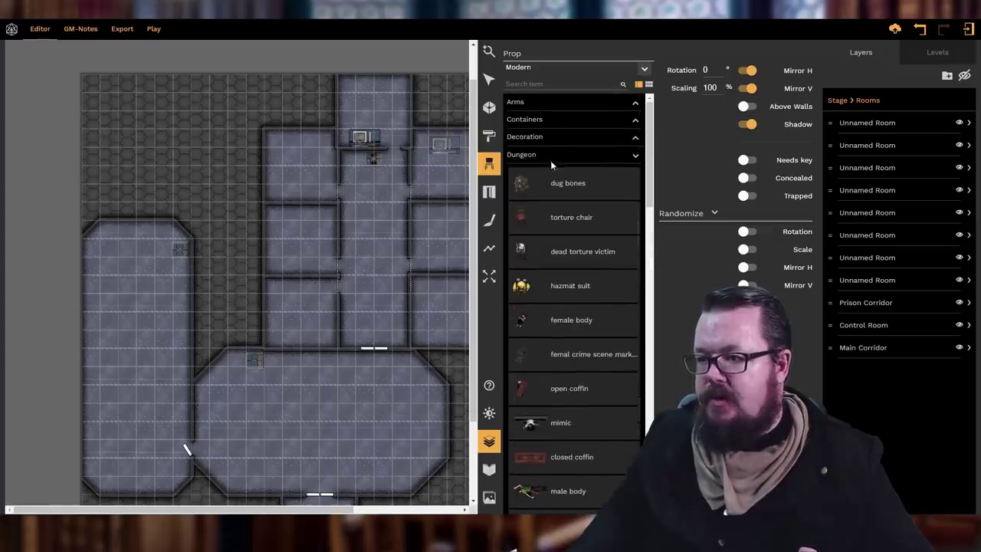
scroll(552, 219, "down", 3)
scroll(553, 221, "down", 2)
left_click(542, 225)
scroll(374, 156, "up", 2)
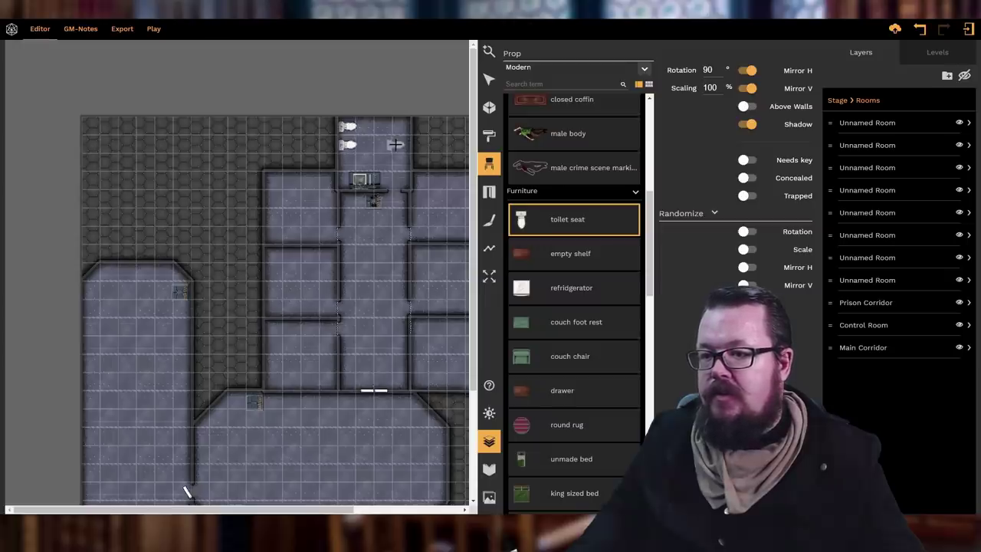
scroll(583, 239, "down", 3)
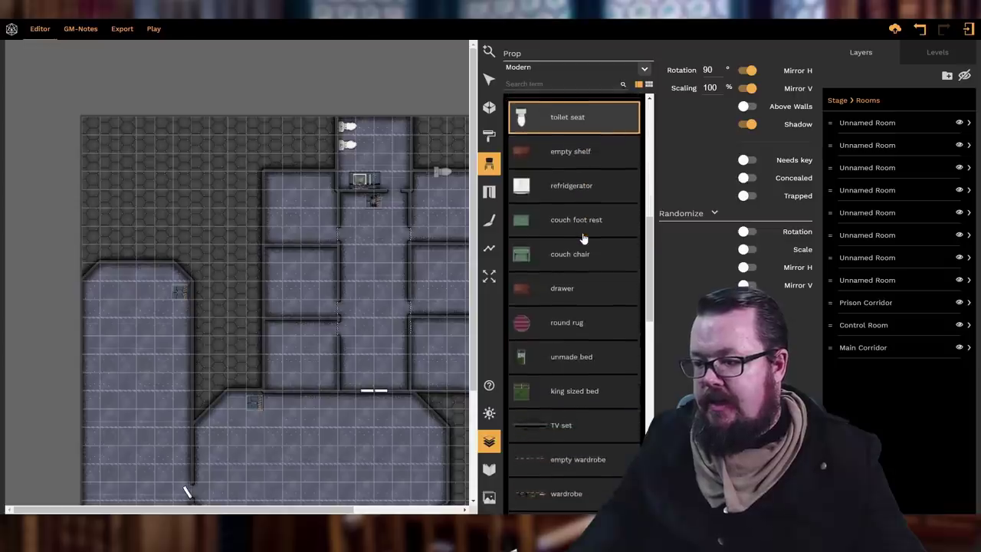
scroll(582, 240, "down", 12)
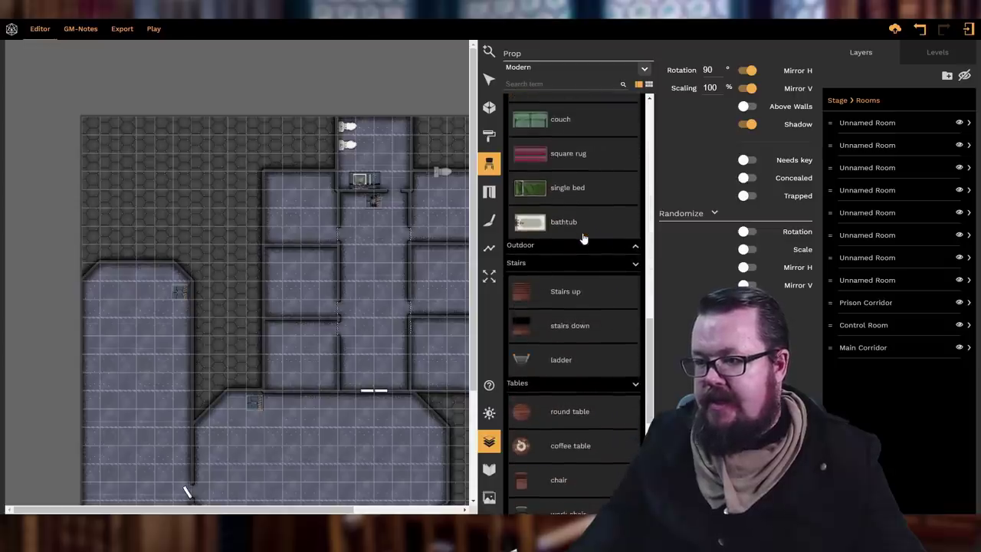
scroll(583, 239, "down", 10)
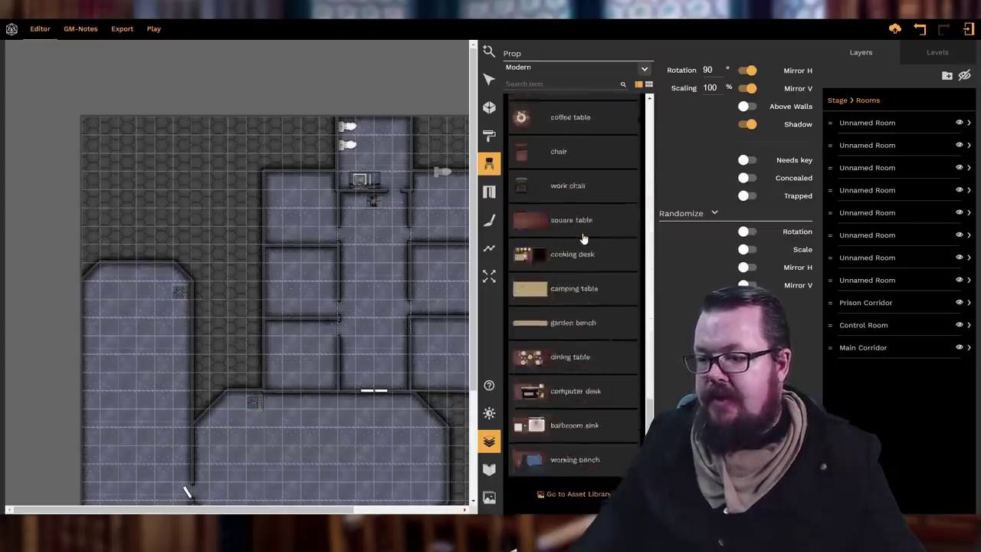
scroll(583, 239, "up", 15)
scroll(583, 239, "up", 15)
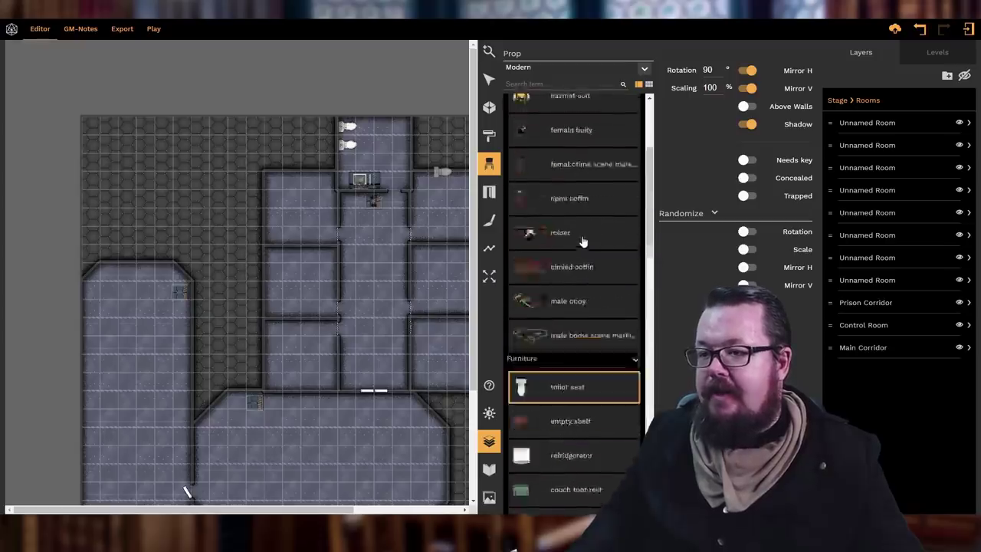
- Browse the Sci-fi props, then change the library to the Fantasy set
left_click(645, 71)
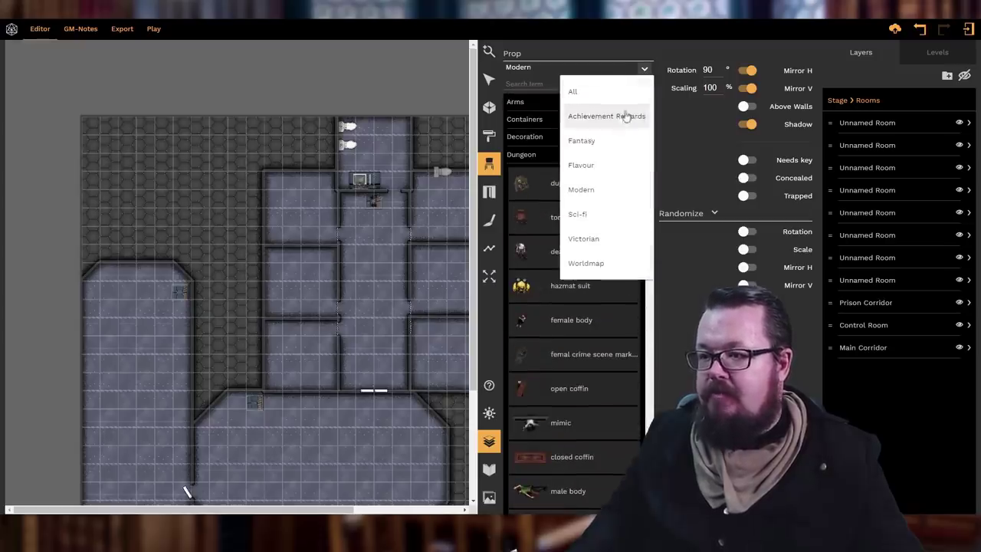
left_click(588, 211)
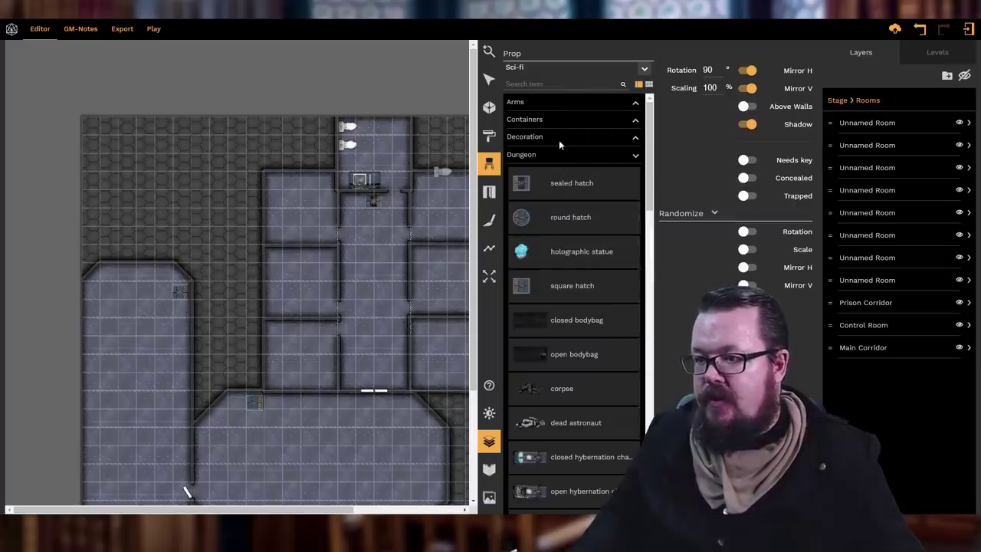
scroll(563, 231, "down", 1)
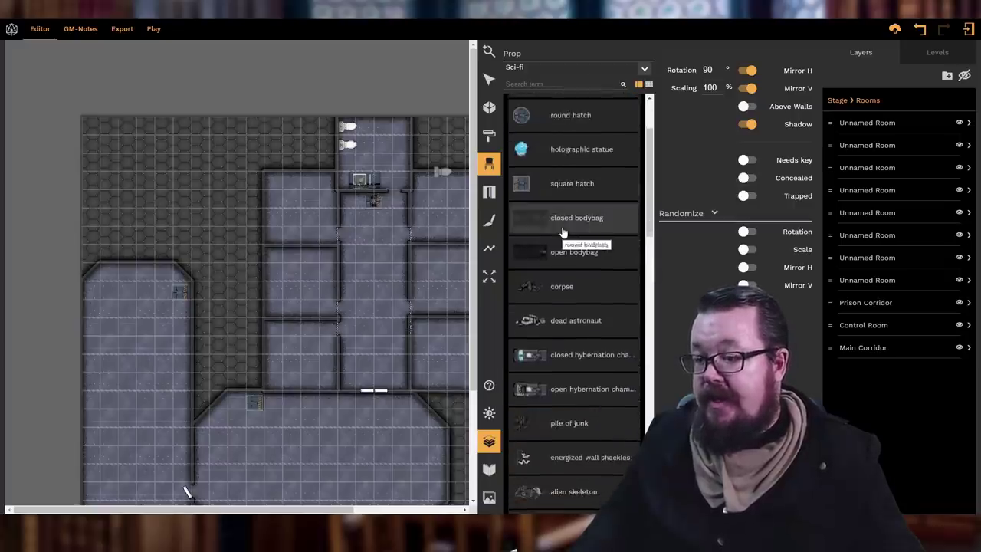
scroll(562, 232, "down", 8)
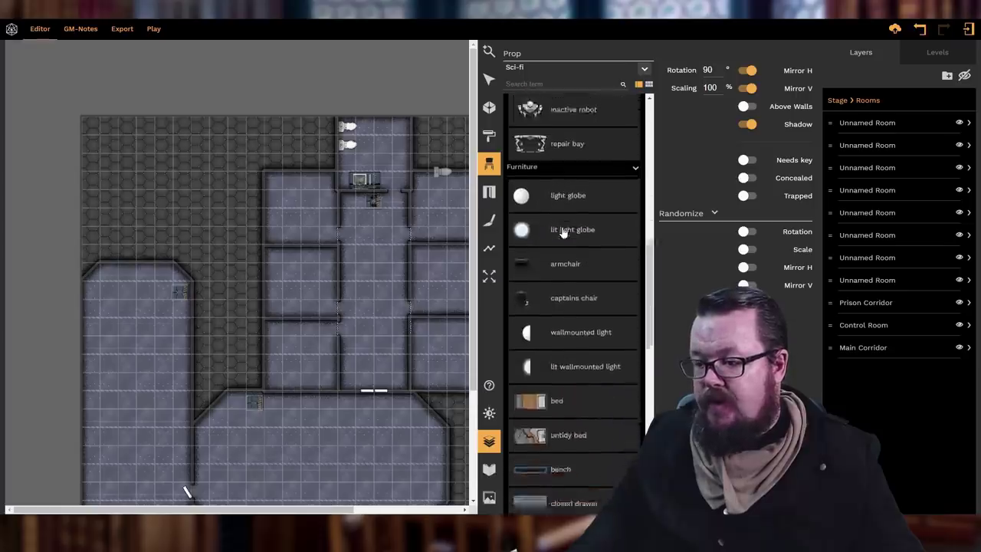
scroll(561, 233, "down", 10)
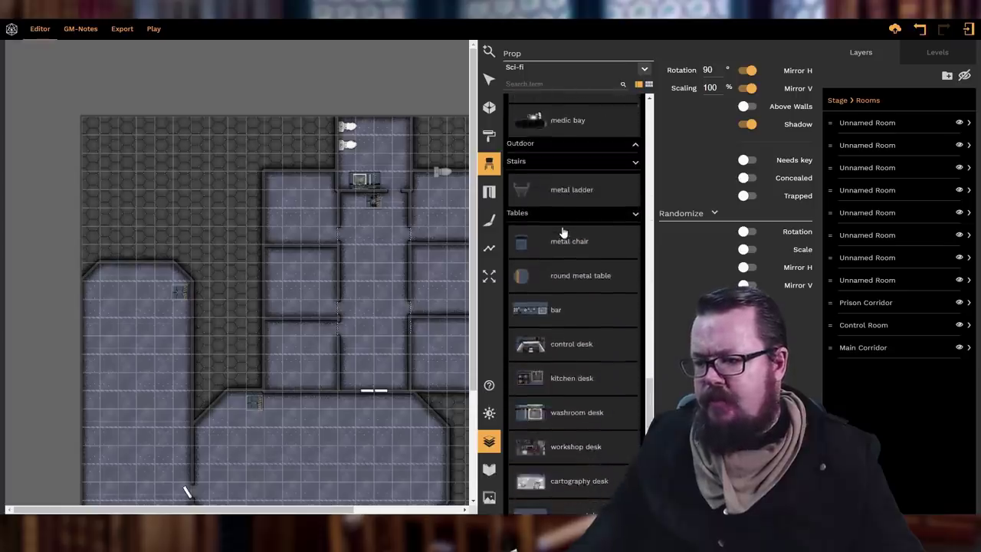
scroll(562, 233, "down", 1)
scroll(563, 233, "up", 6)
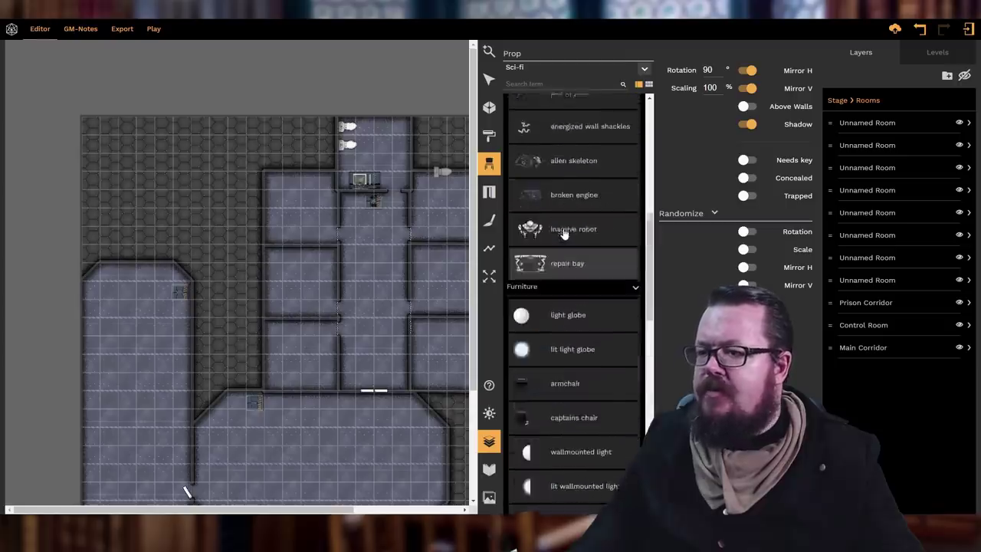
scroll(563, 234, "up", 8)
left_click(645, 69)
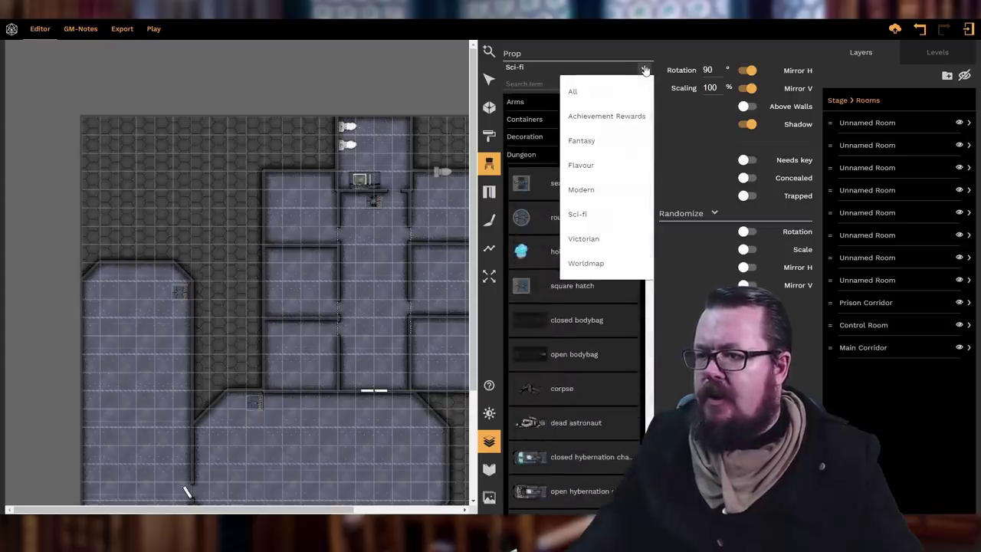
left_click(584, 140)
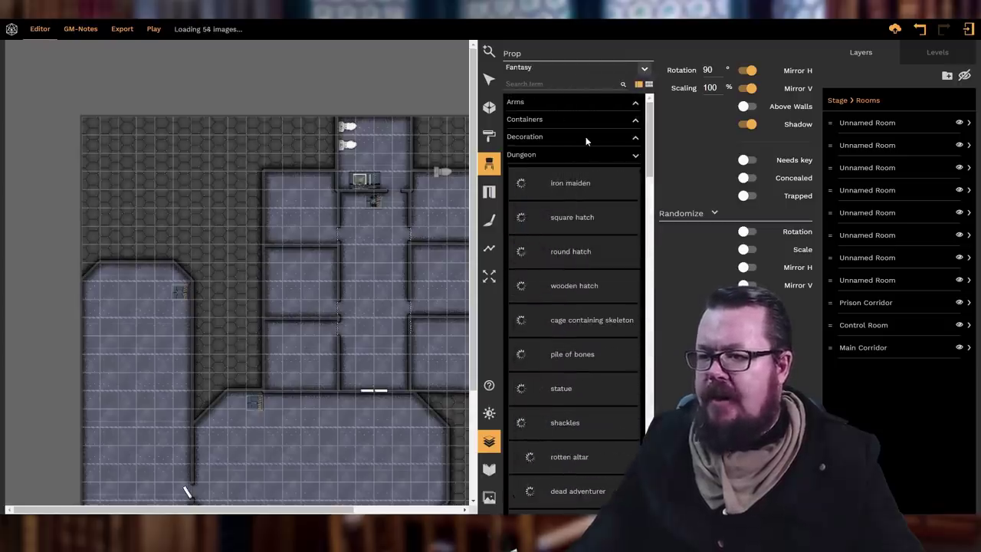
- Pick the round hatch prop, then return the library to Sci-fi and pan the map
left_click(524, 253)
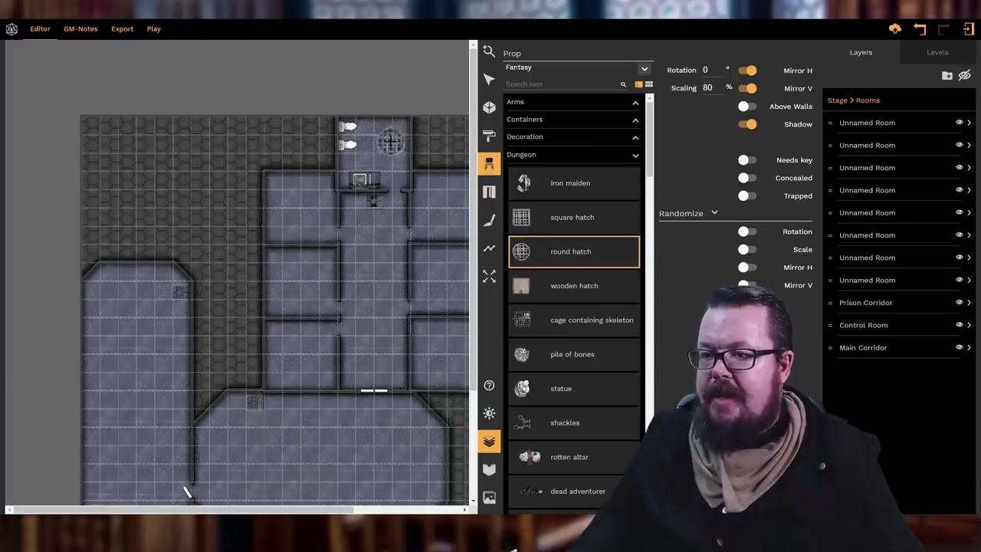
scroll(391, 142, "down", 4)
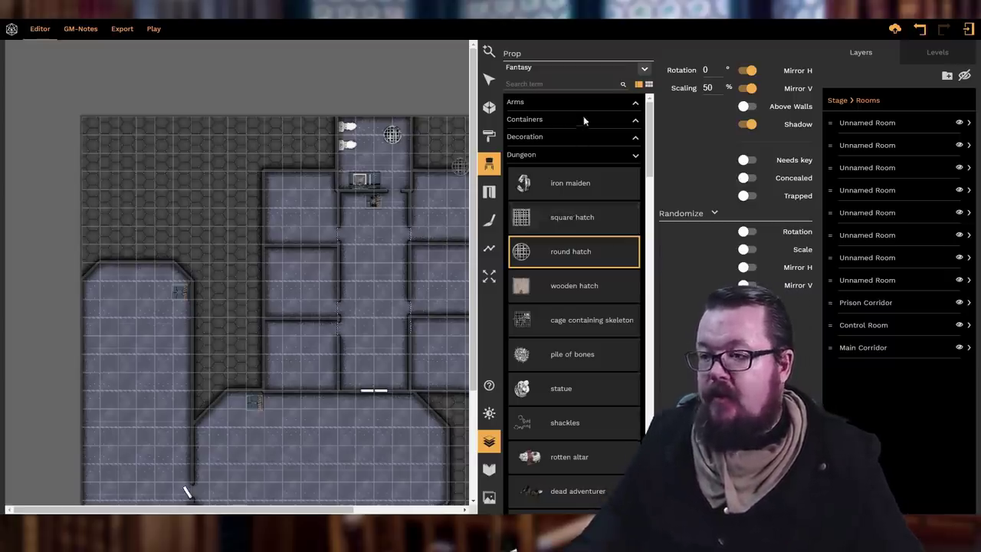
left_click(647, 70)
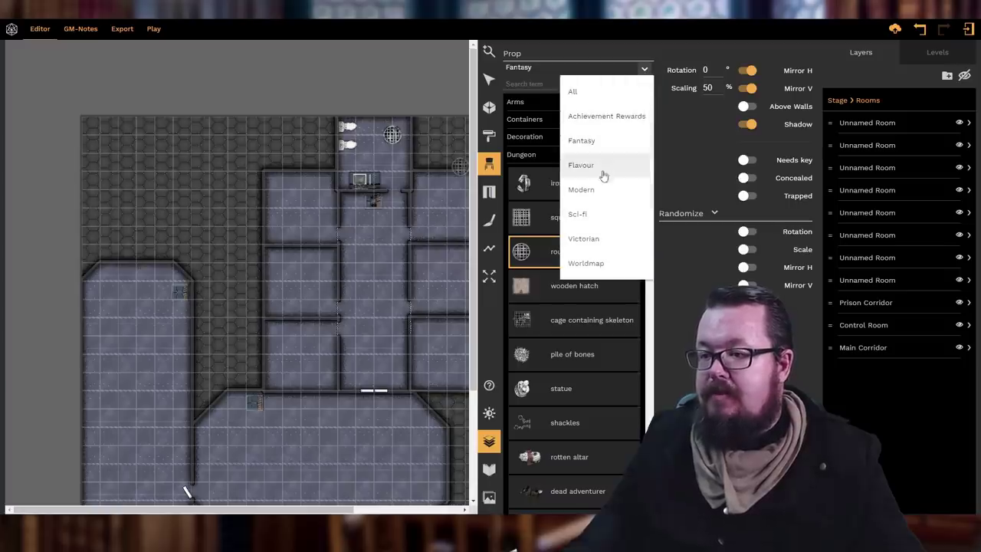
left_click(583, 211)
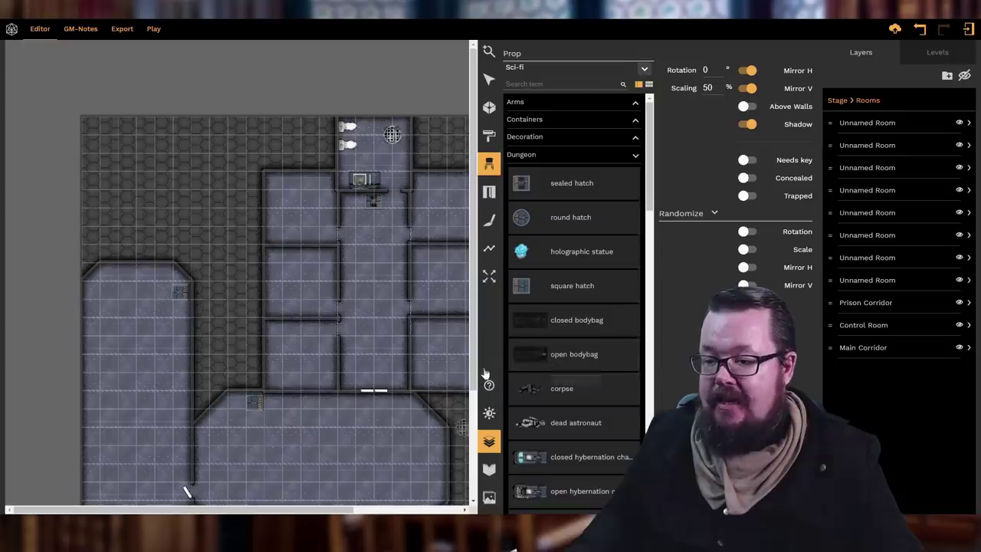
scroll(471, 406, "down", 5)
scroll(483, 360, "up", 3)
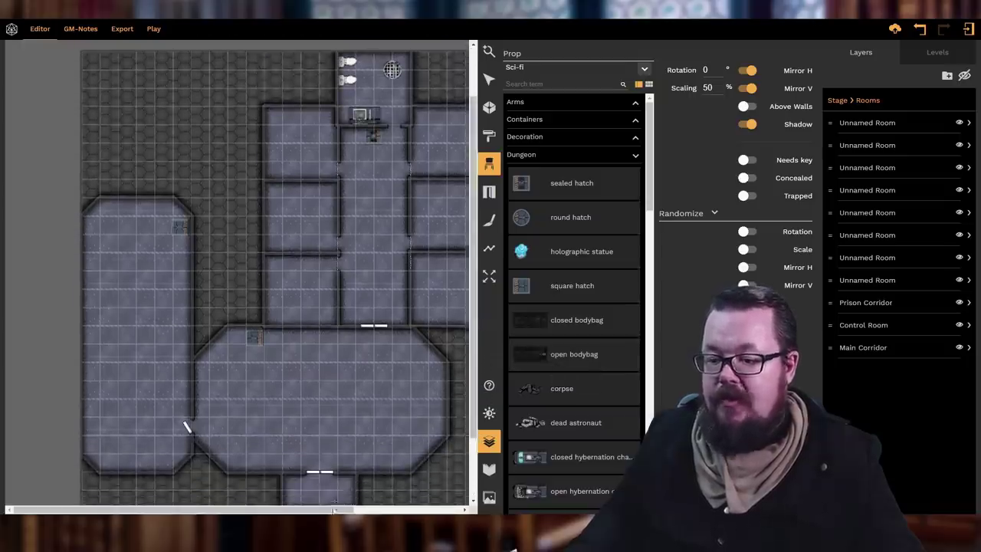
left_click_drag(184, 509, 249, 509)
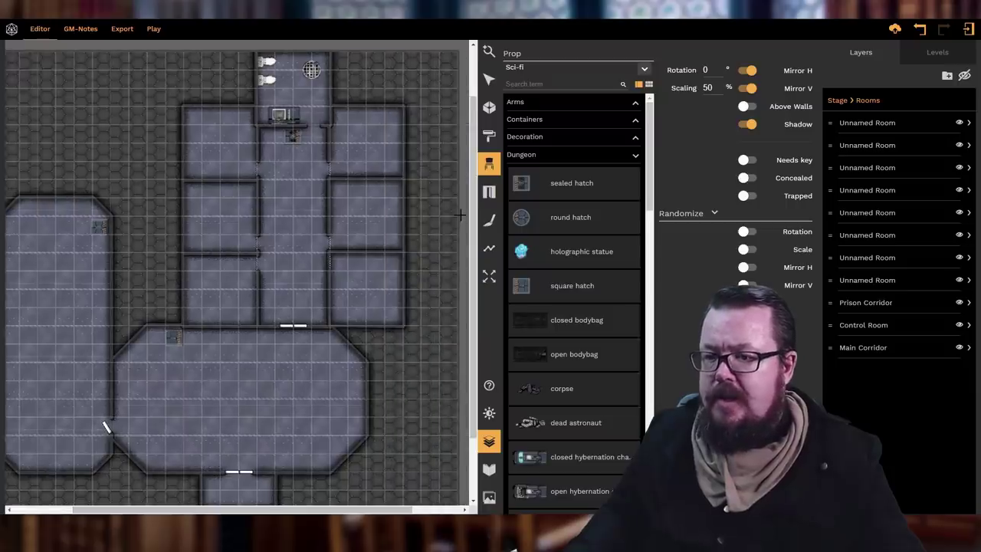
- Set the room floor texture to reinforced plating and re-enter the Room tool
left_click(489, 107)
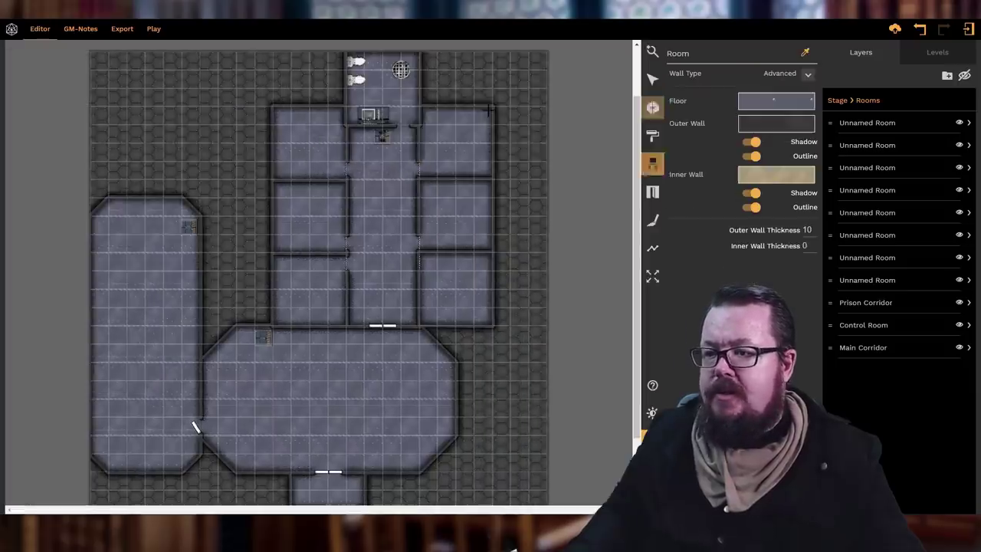
left_click(809, 102)
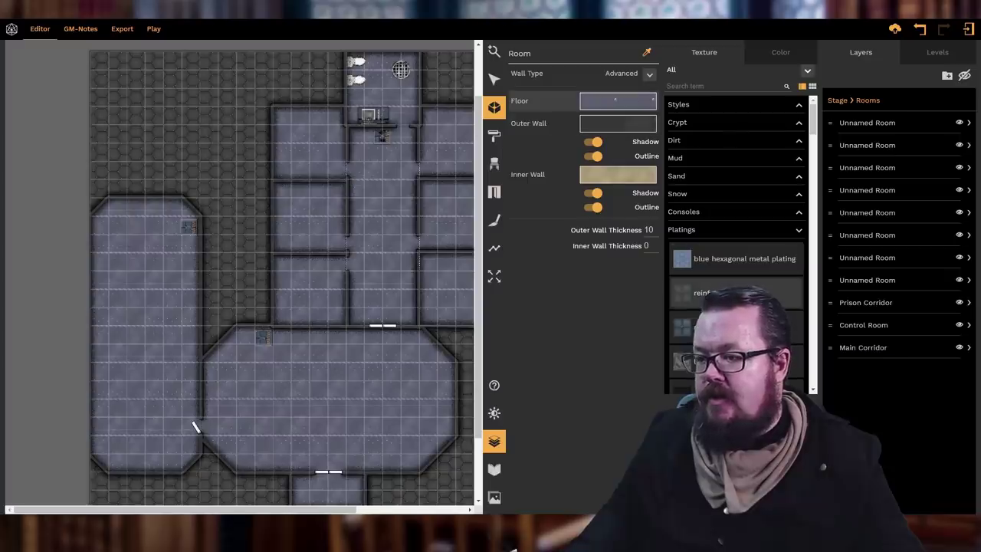
left_click(700, 296)
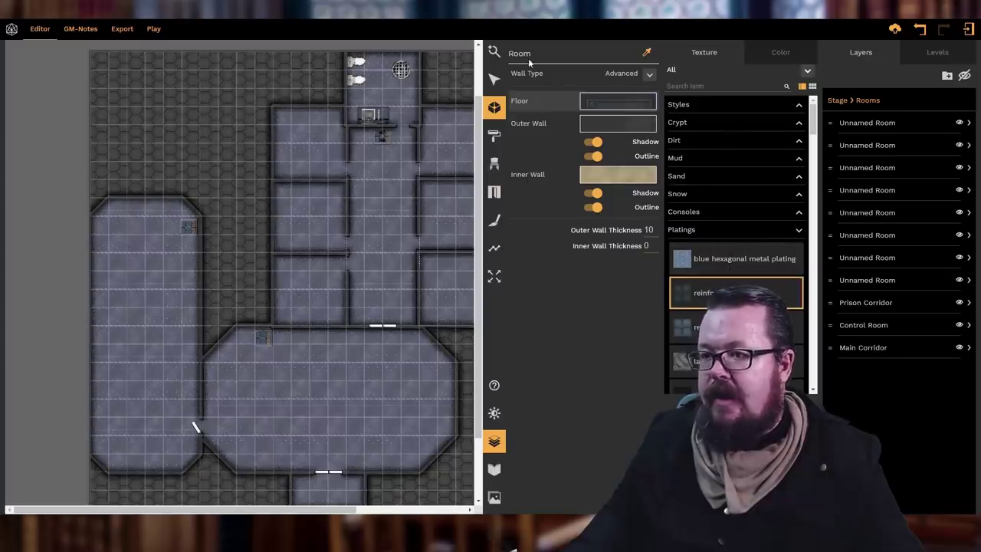
left_click(497, 78)
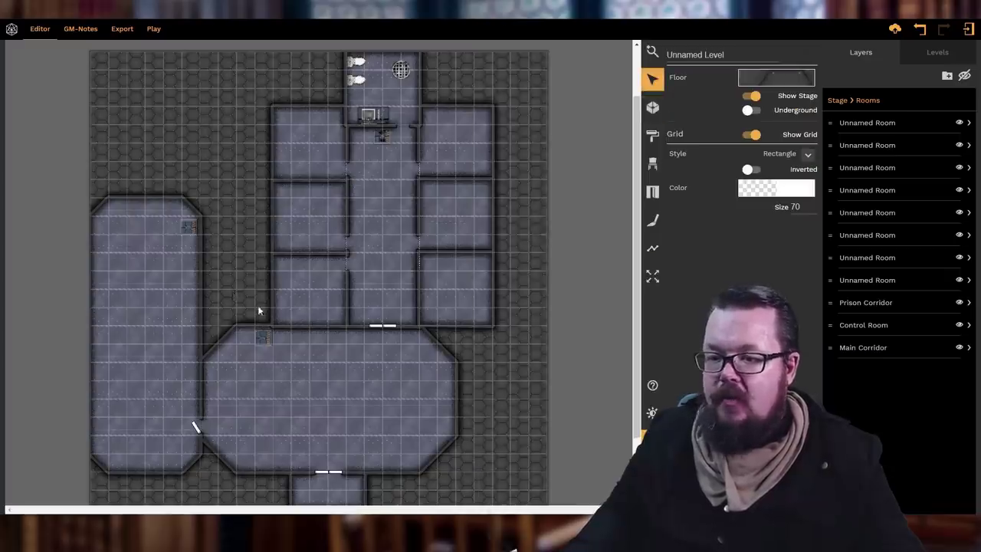
key("r")
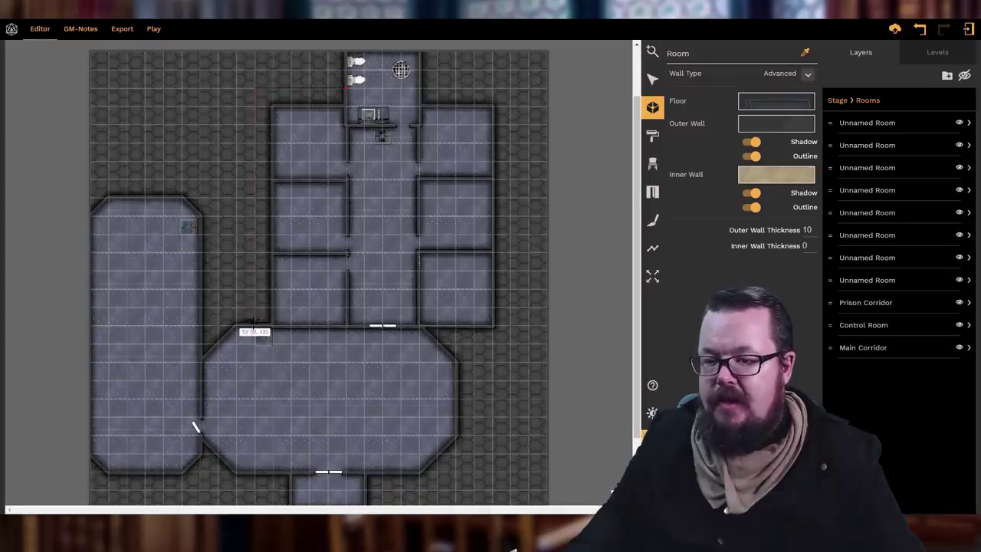
- Draw a corridor room running up left of the cells and along the top
left_click(255, 324)
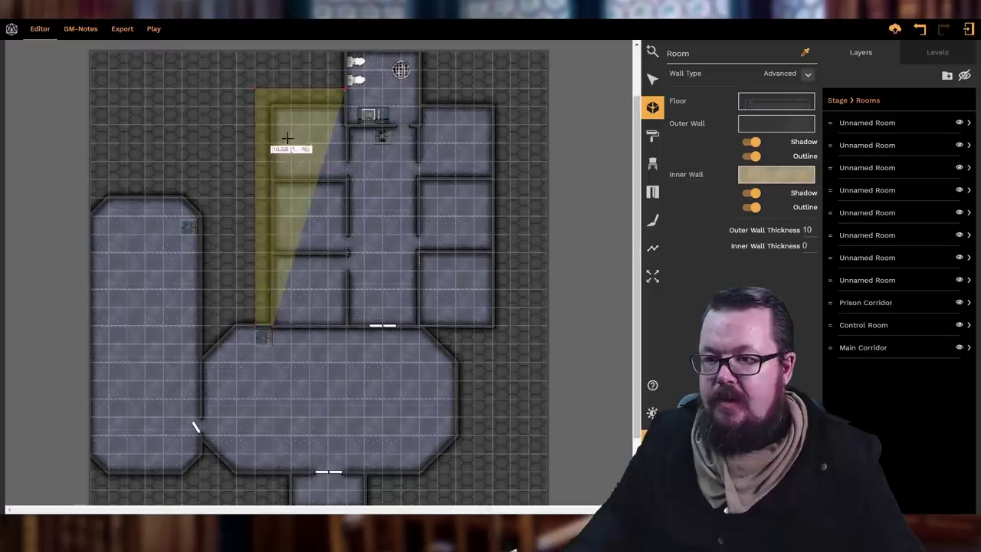
left_click(274, 107)
left_click(345, 107)
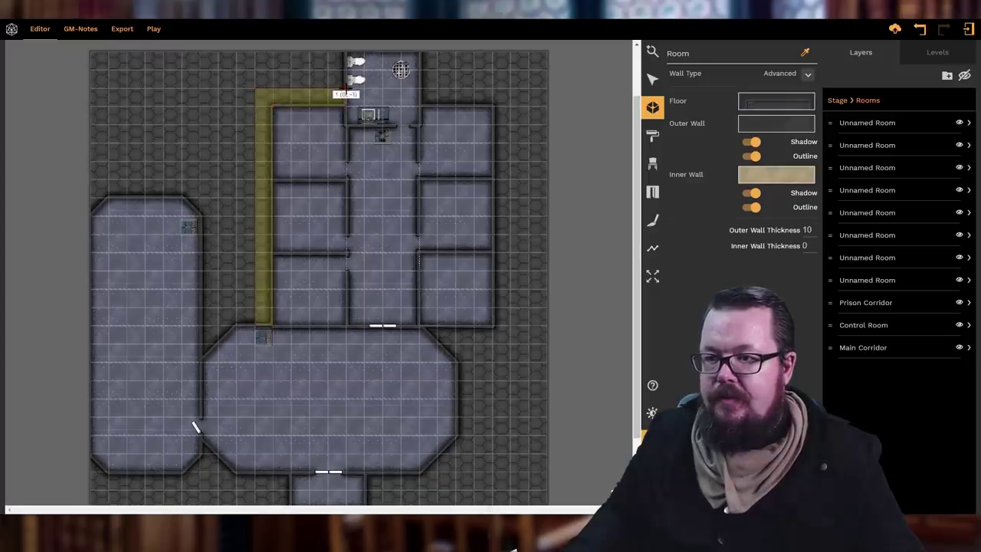
left_click(345, 90)
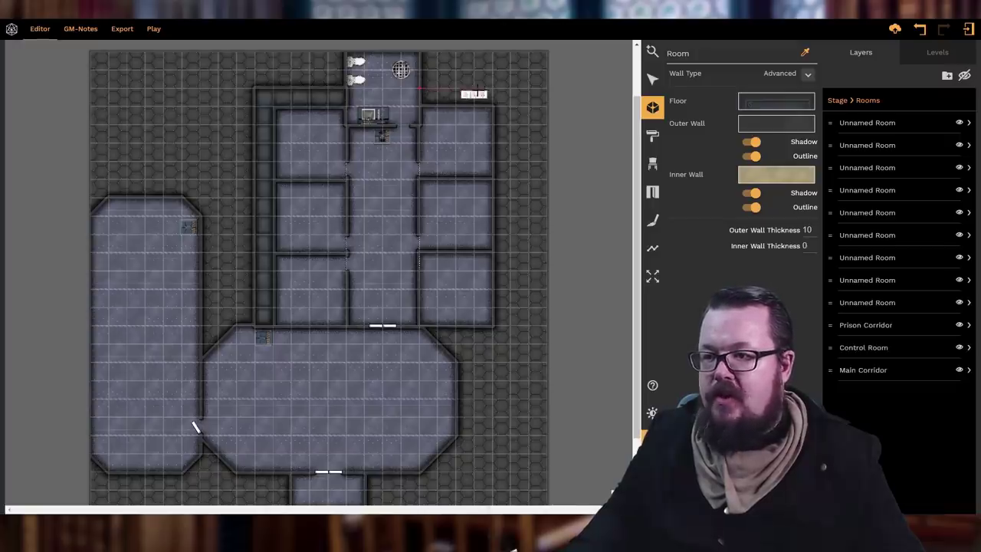
- Draw a corridor room wrapping around the right cell block
left_click(511, 91)
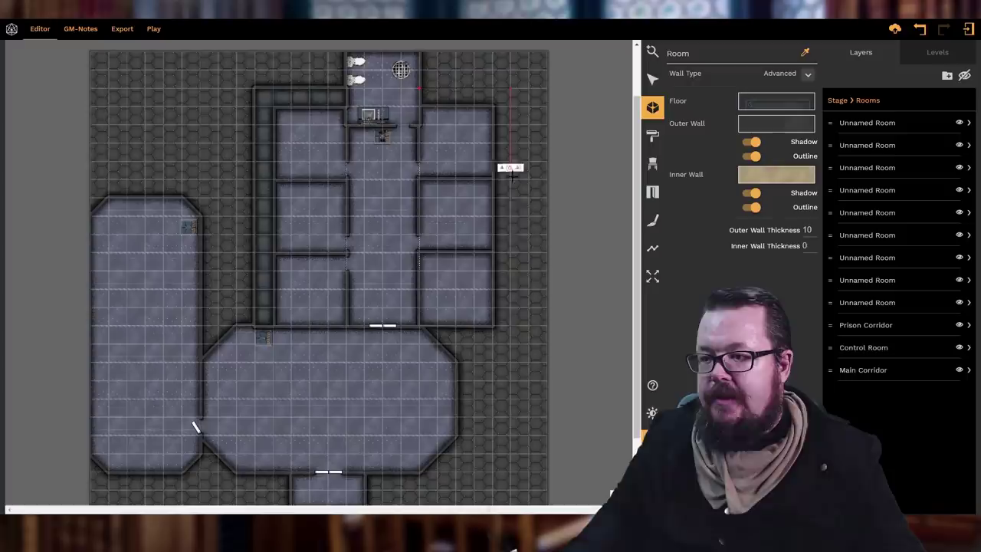
left_click(511, 338)
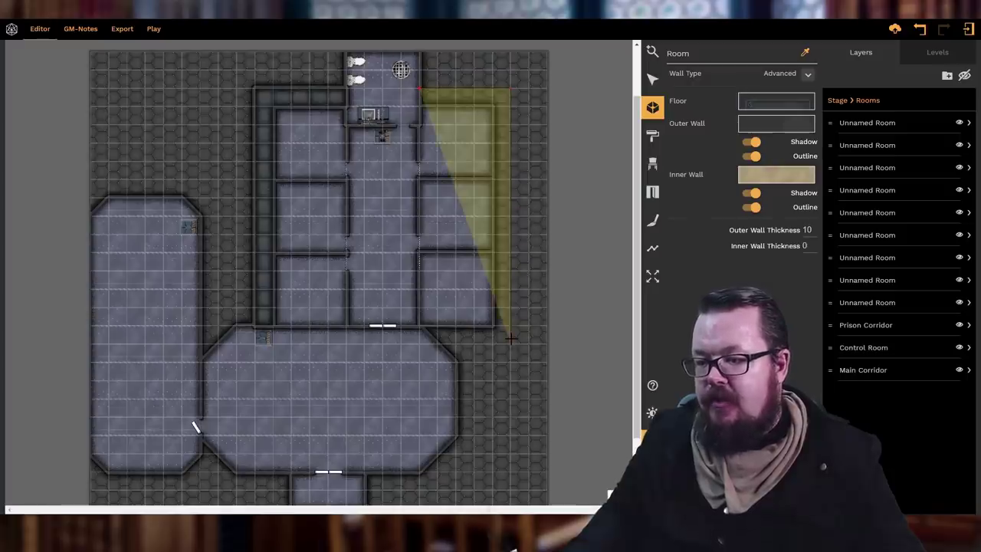
left_click(472, 345)
left_click(472, 386)
left_click(459, 386)
left_click(459, 325)
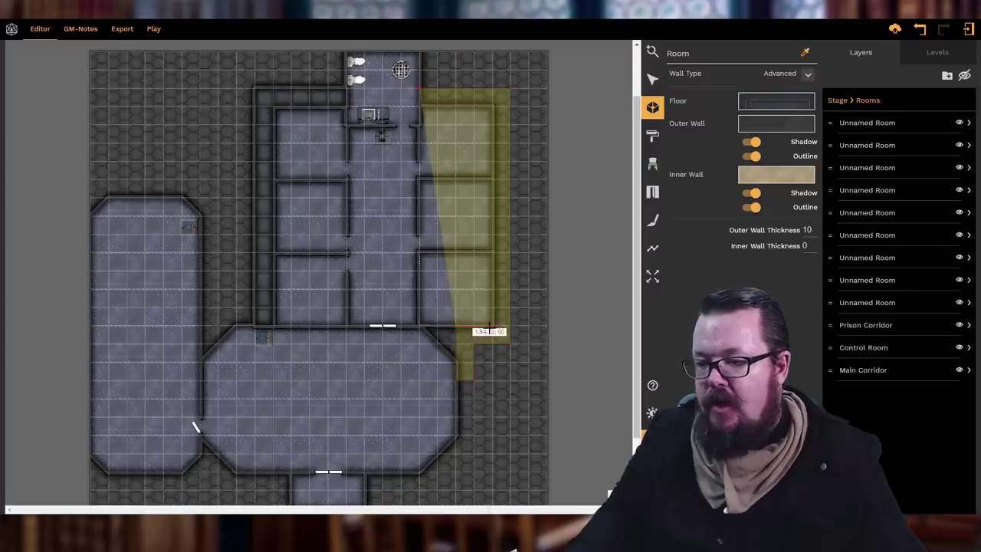
left_click(489, 326)
left_click(490, 107)
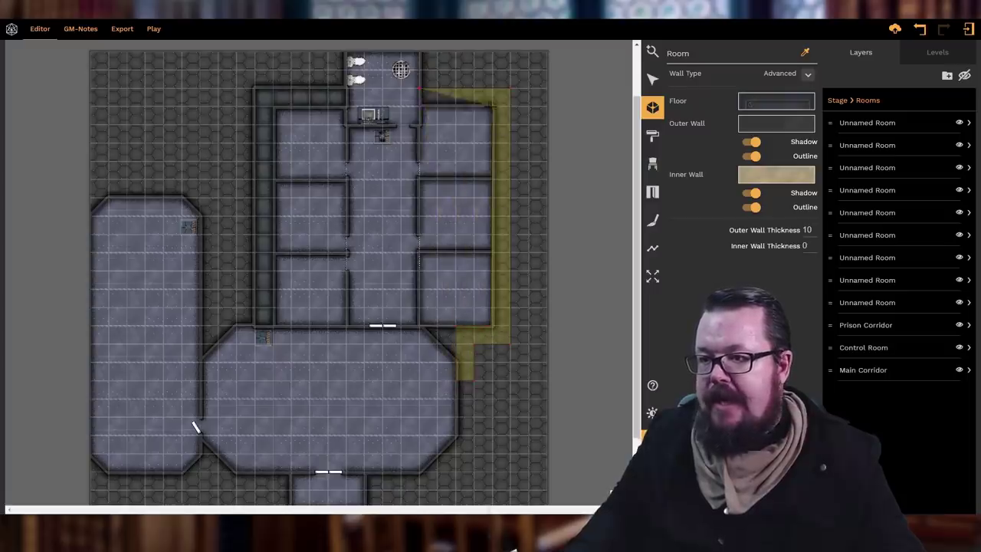
left_click(420, 108)
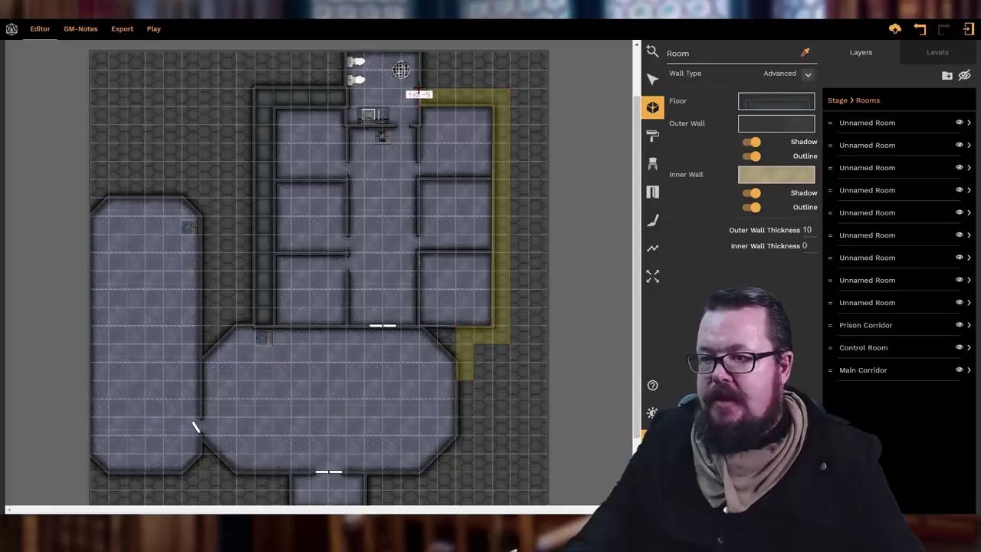
left_click(419, 89)
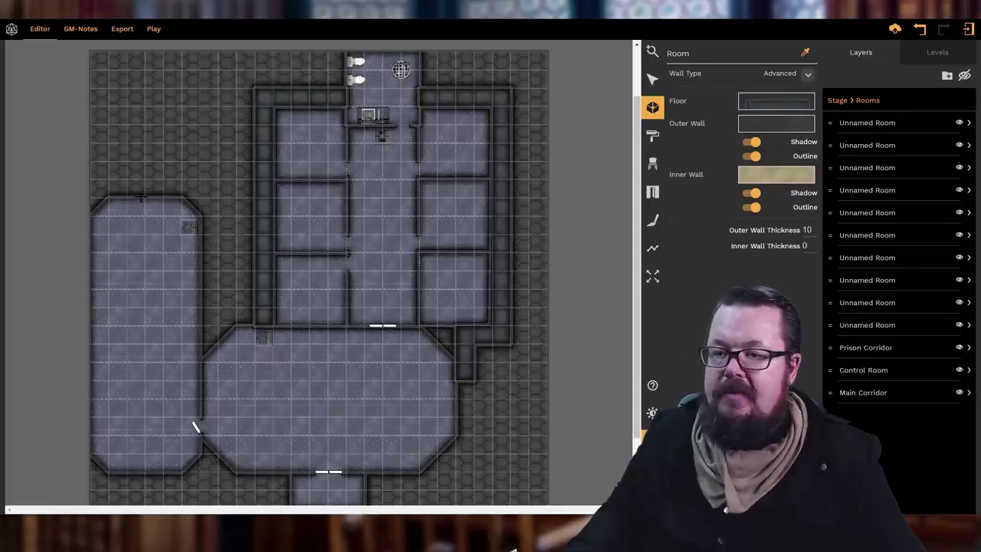
- Draw a narrow corridor room above the left hall
left_click(106, 196)
left_click(106, 182)
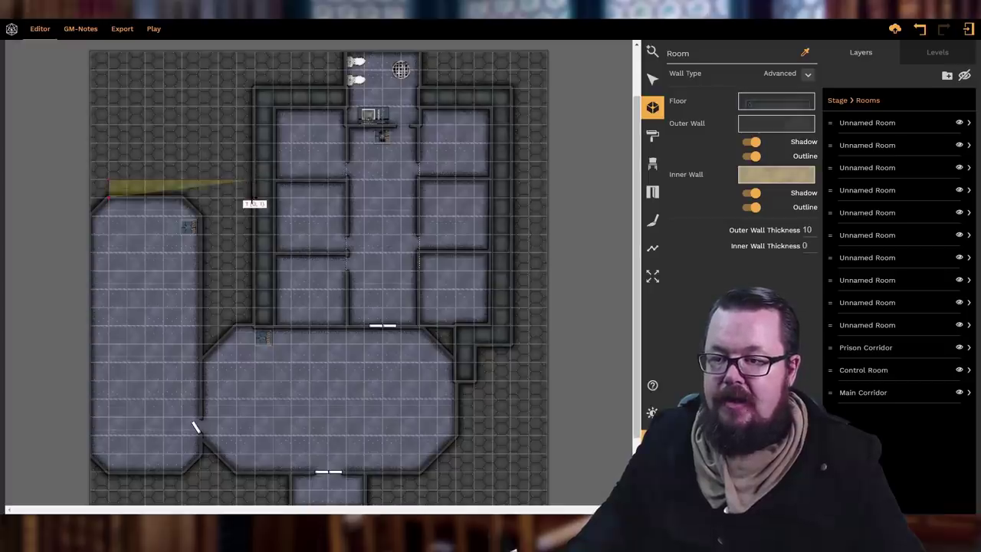
left_click(253, 198)
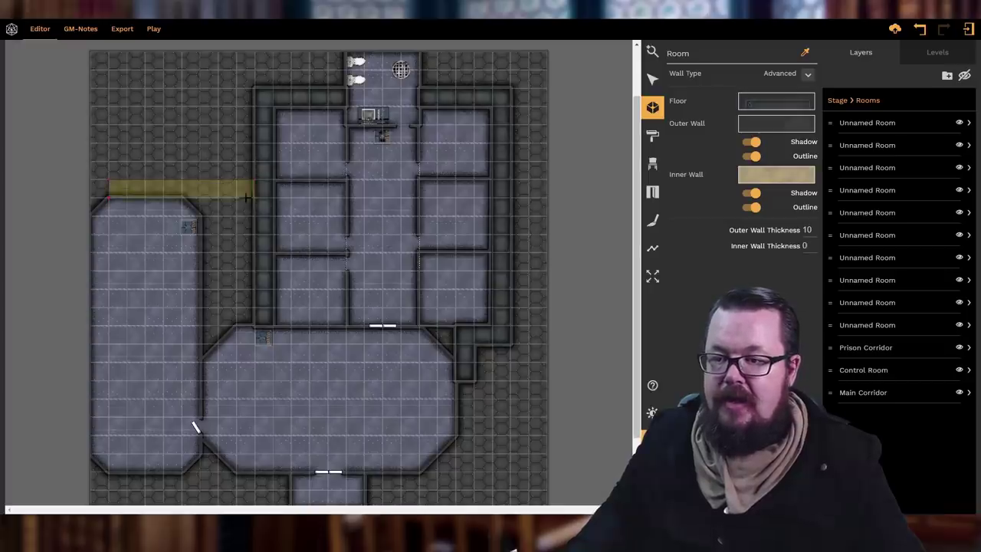
left_click(107, 198)
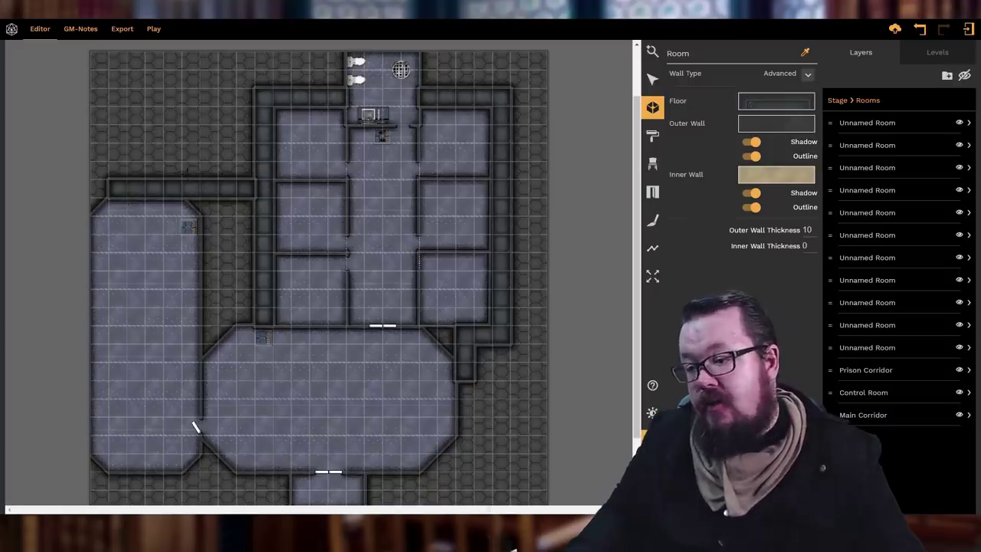
- Draw an L-shaped corridor room beside the large hall
scroll(453, 276, "down", 1)
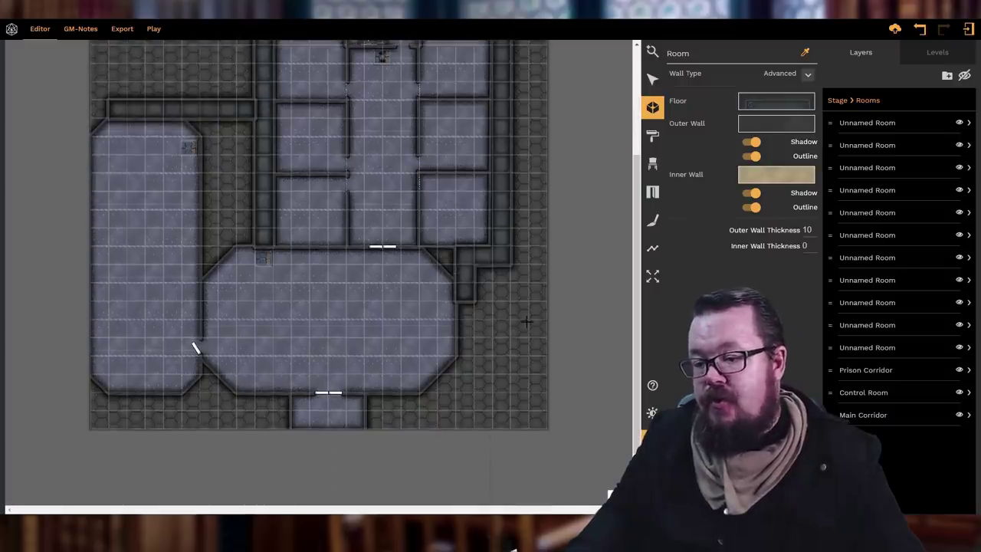
left_click(473, 305)
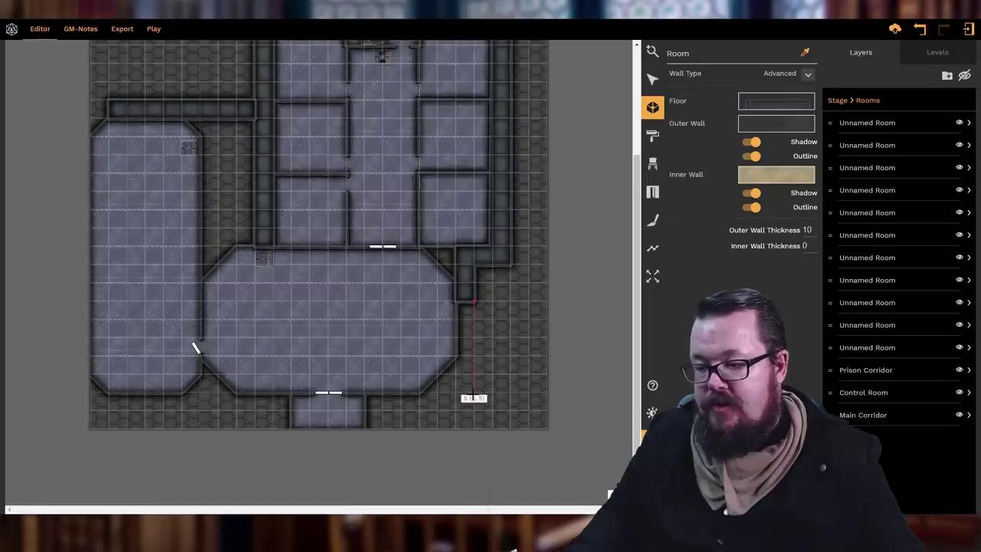
left_click(474, 410)
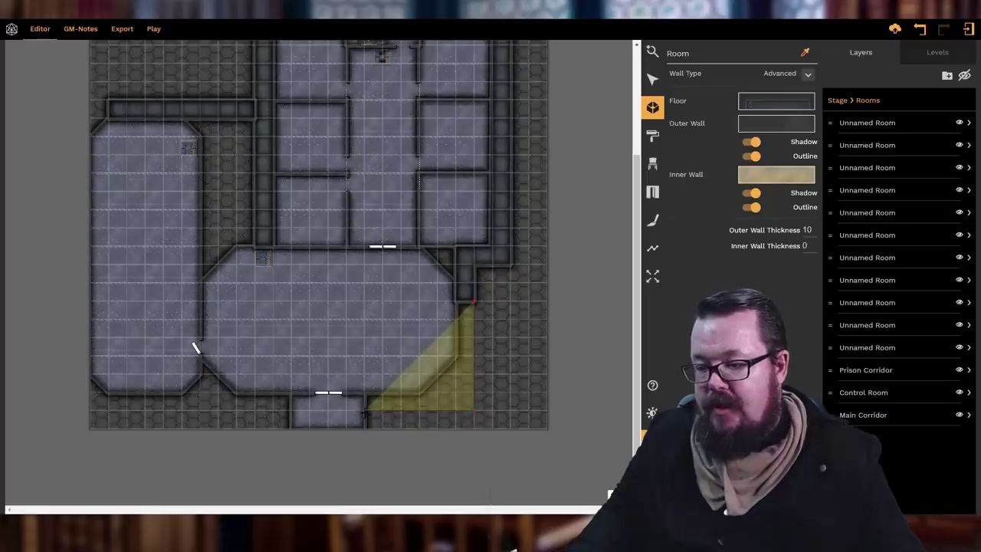
left_click(366, 407)
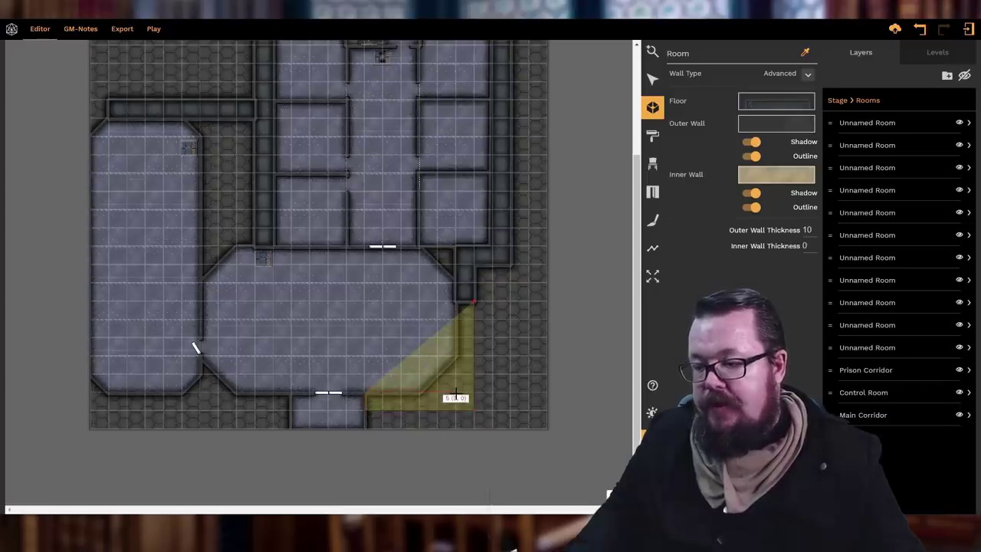
left_click(455, 395)
left_click(458, 306)
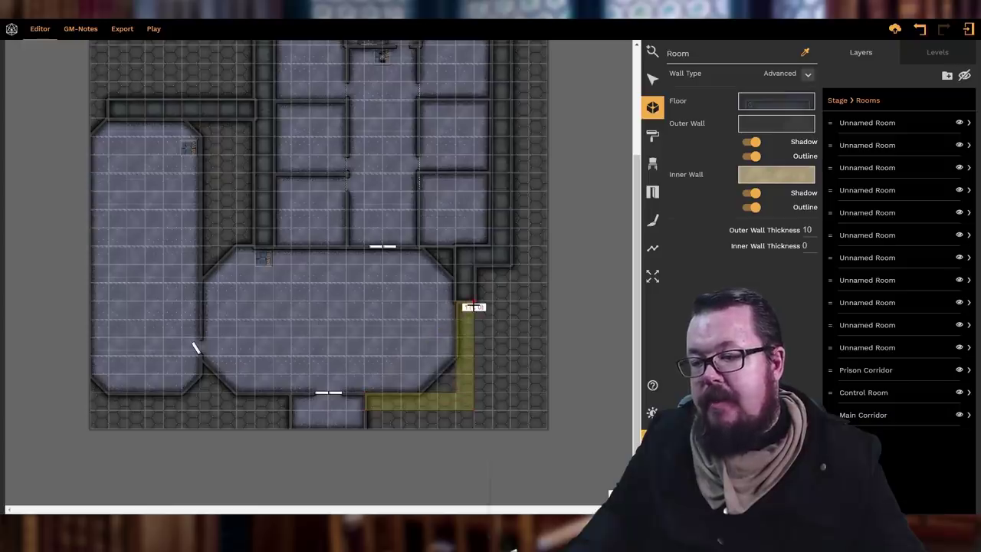
left_click(474, 307)
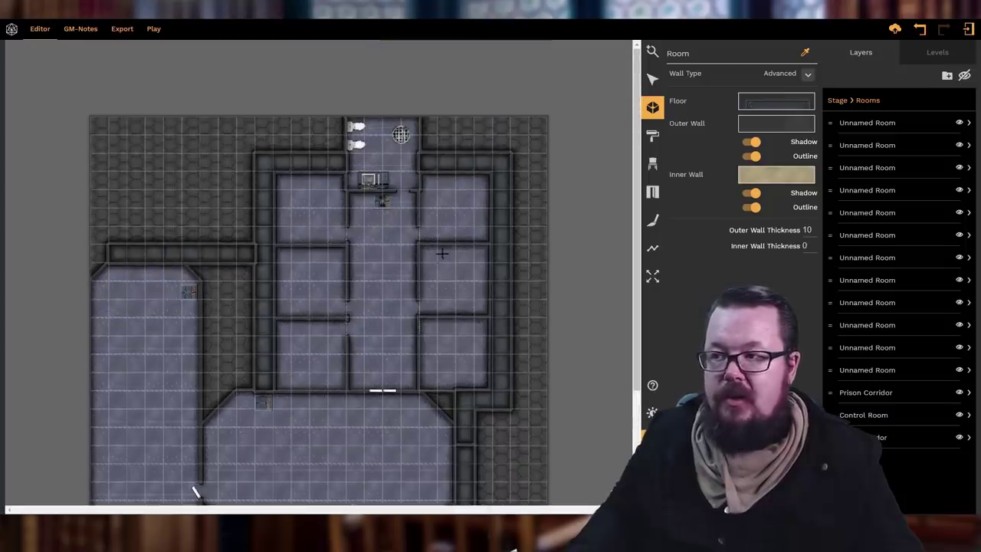
- Place single doors on the large hall's top and right walls and into the upper-left corridor
left_click(654, 192)
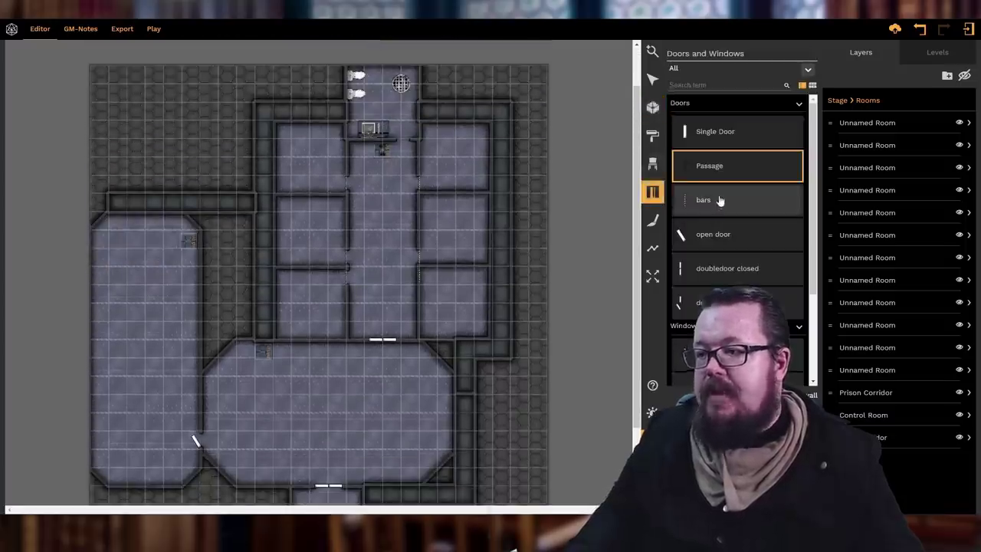
left_click(708, 137)
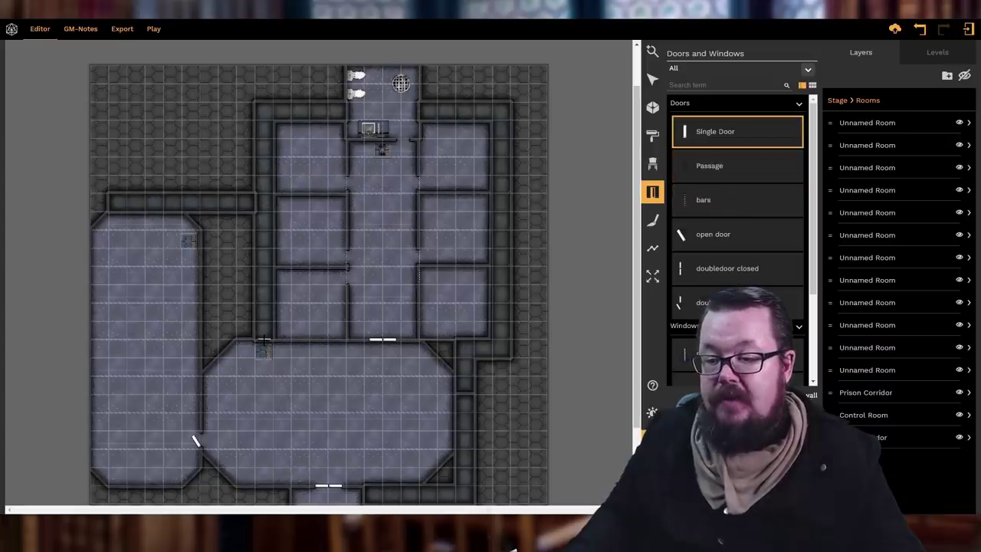
left_click(262, 340)
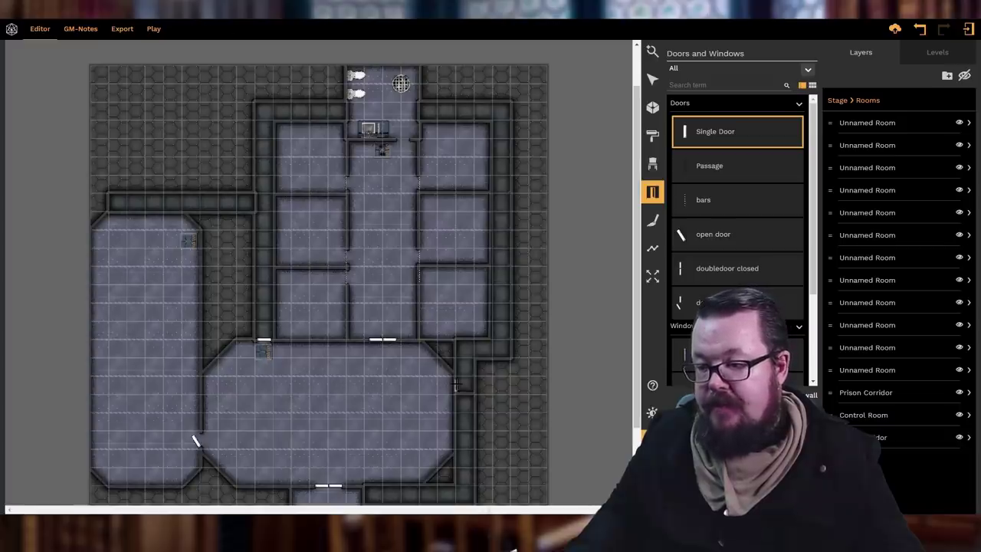
left_click(455, 383)
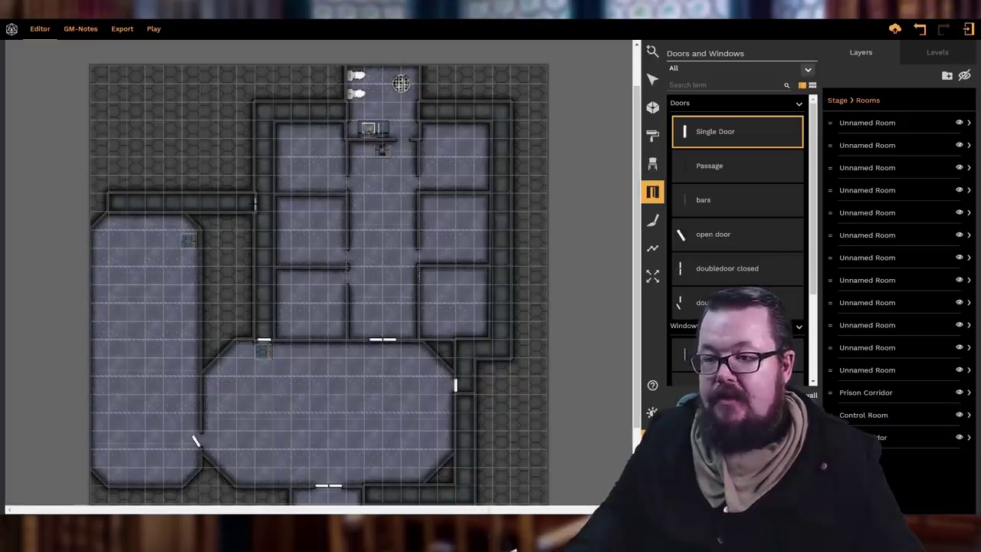
left_click(720, 166)
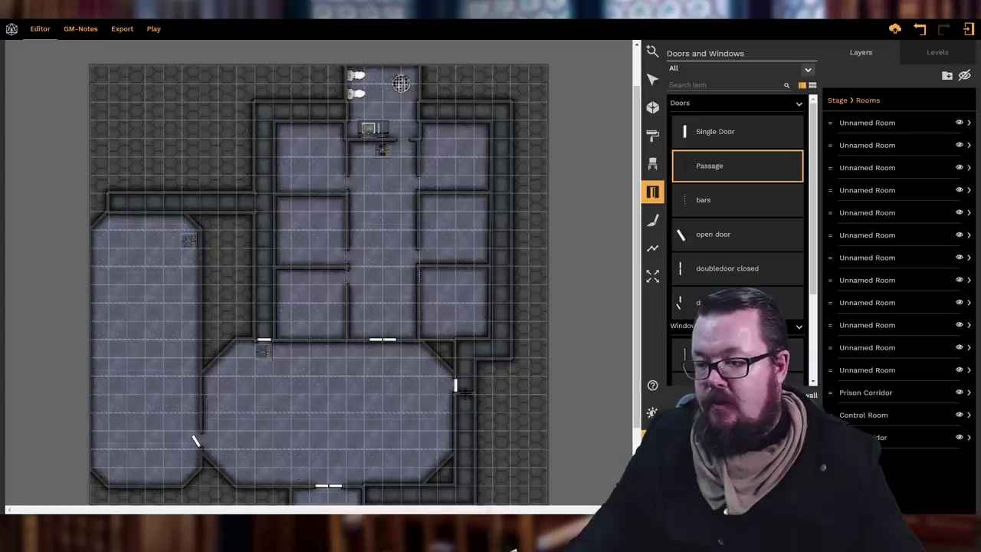
scroll(470, 308, "down", 1)
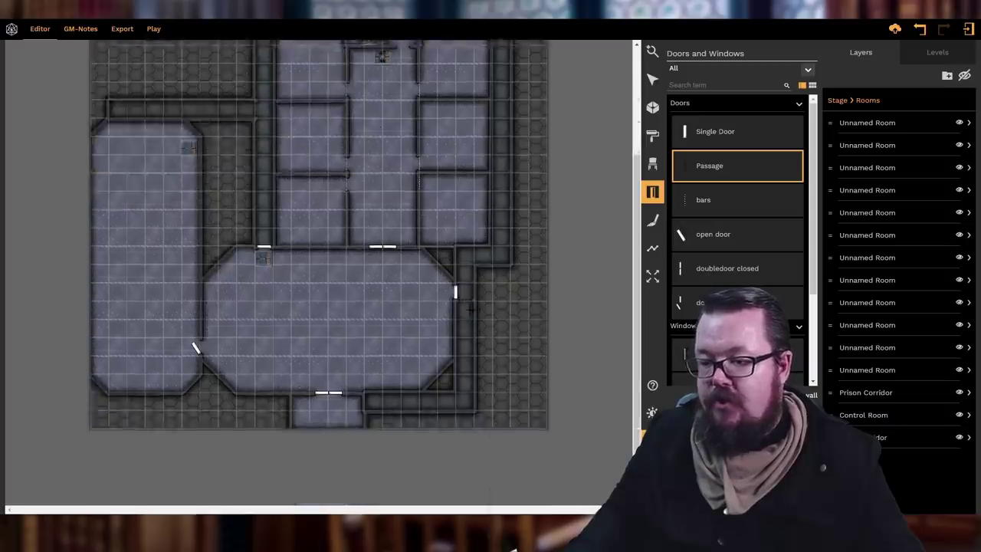
left_click(710, 132)
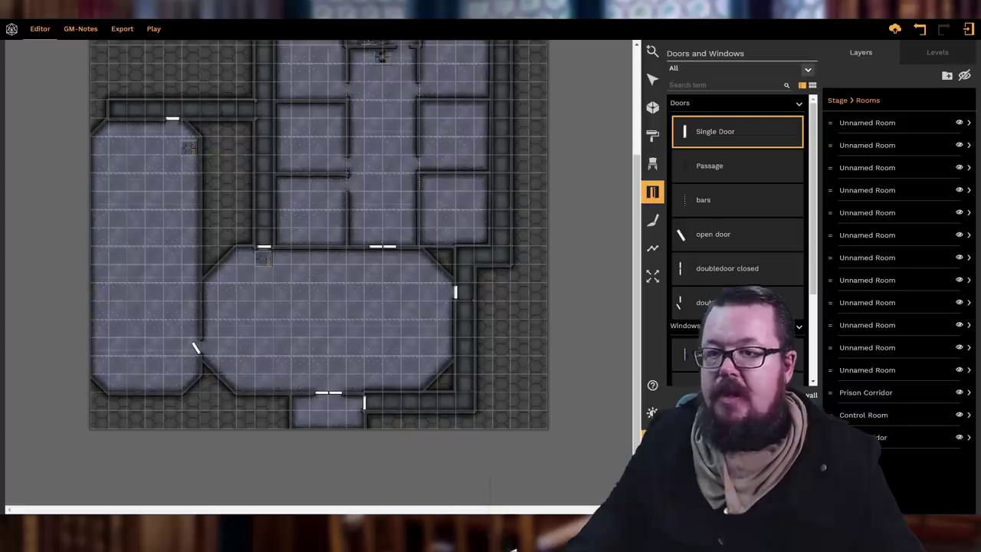
scroll(323, 223, "up", 3)
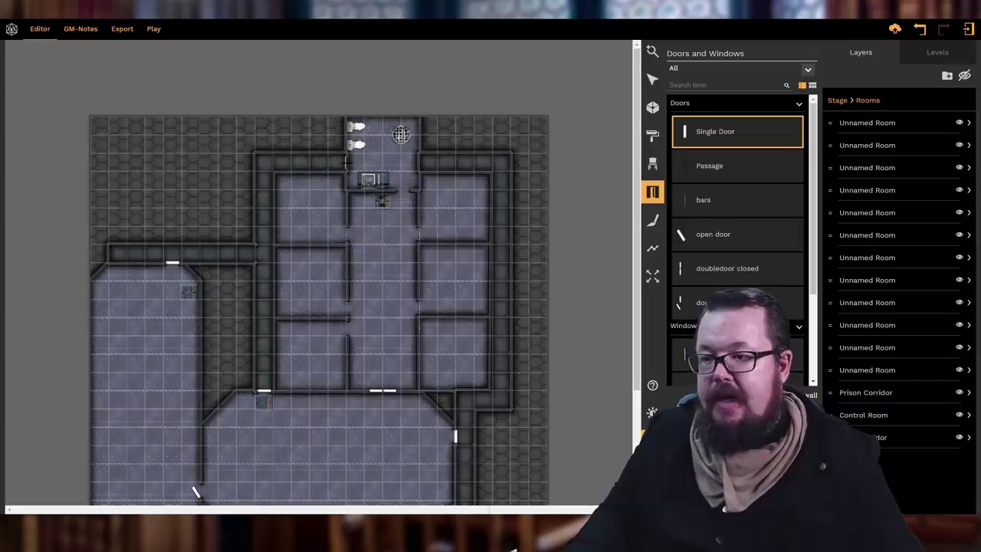
left_click(369, 164)
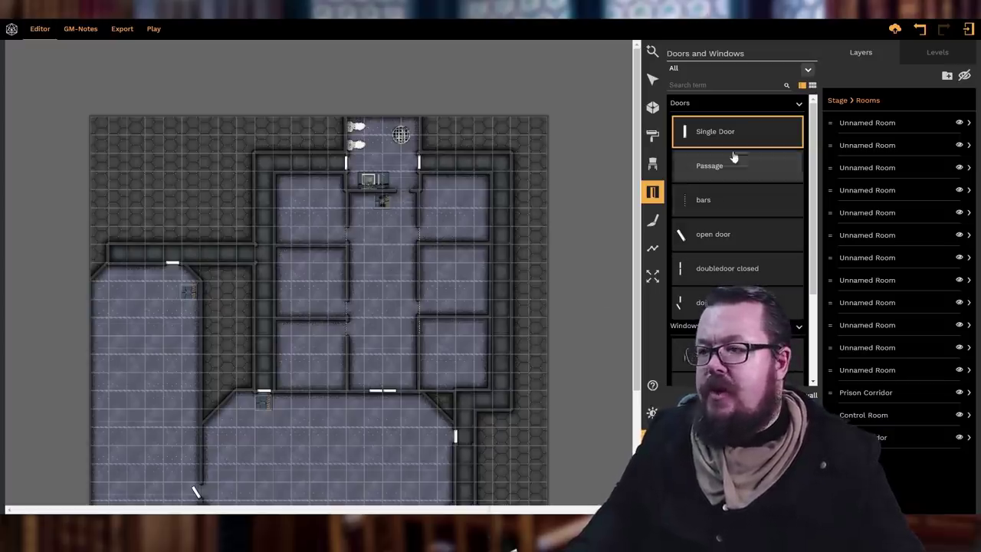
- Make the door into the right-hand corridor concealed
left_click(654, 82)
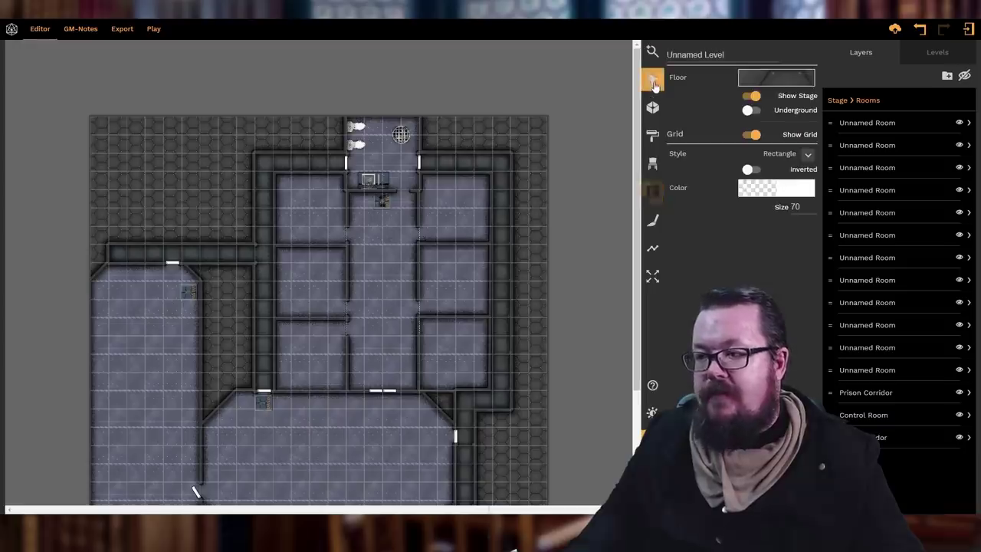
left_click(419, 164)
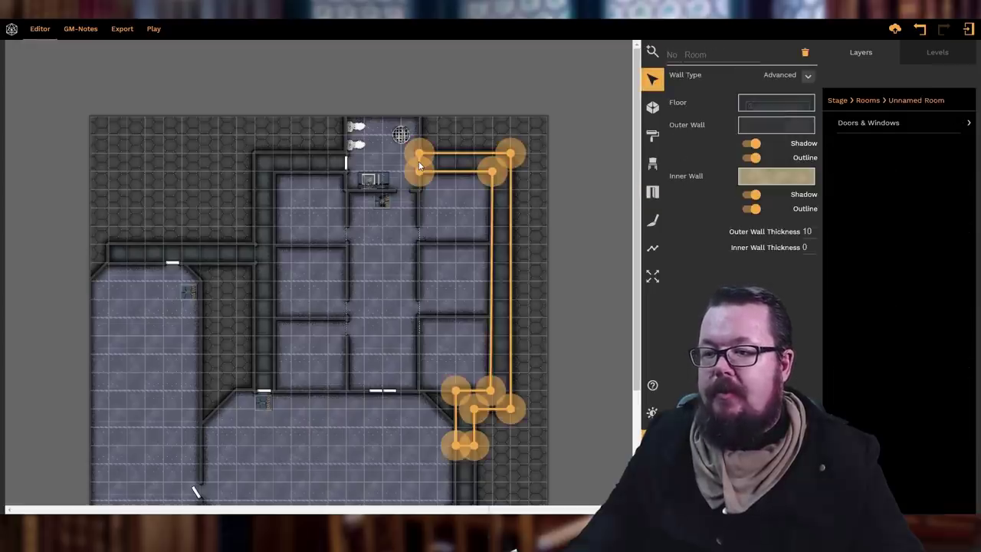
left_click(420, 164)
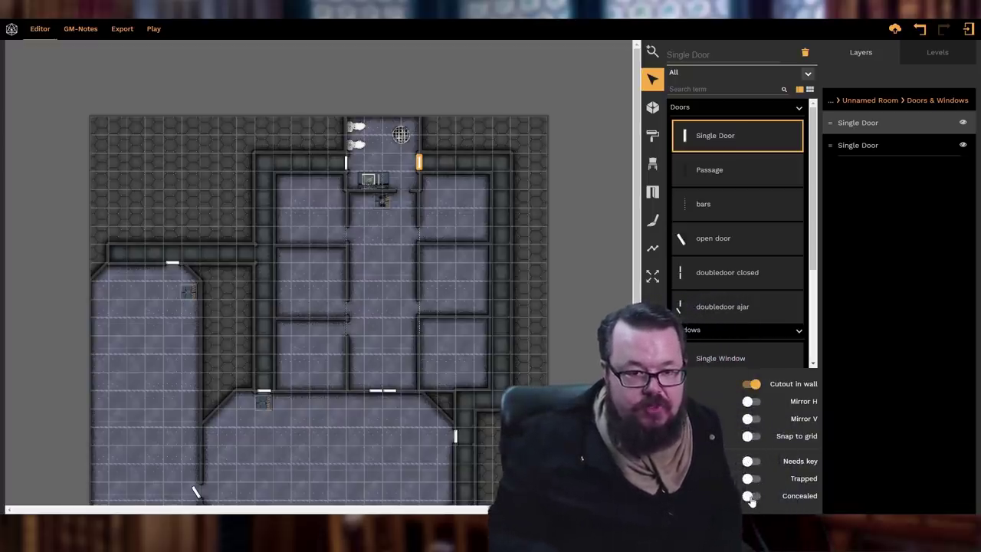
left_click(755, 497)
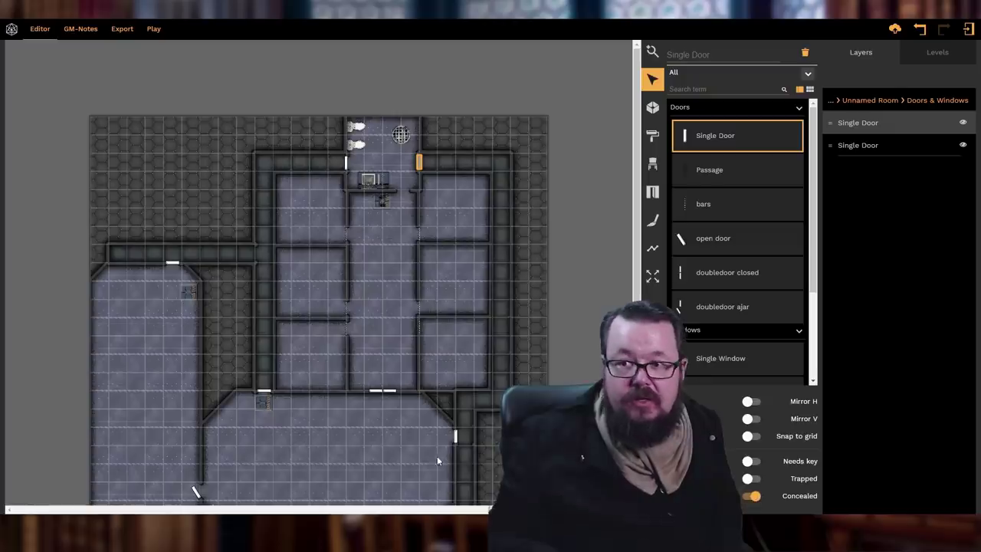
- Make the door on the left hall's top wall concealed
left_click(346, 168)
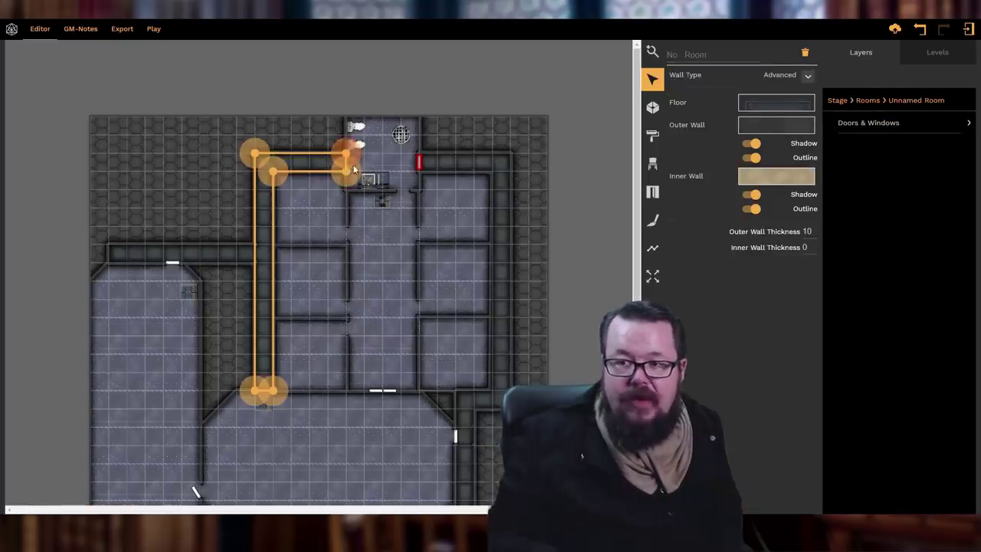
left_click(346, 166)
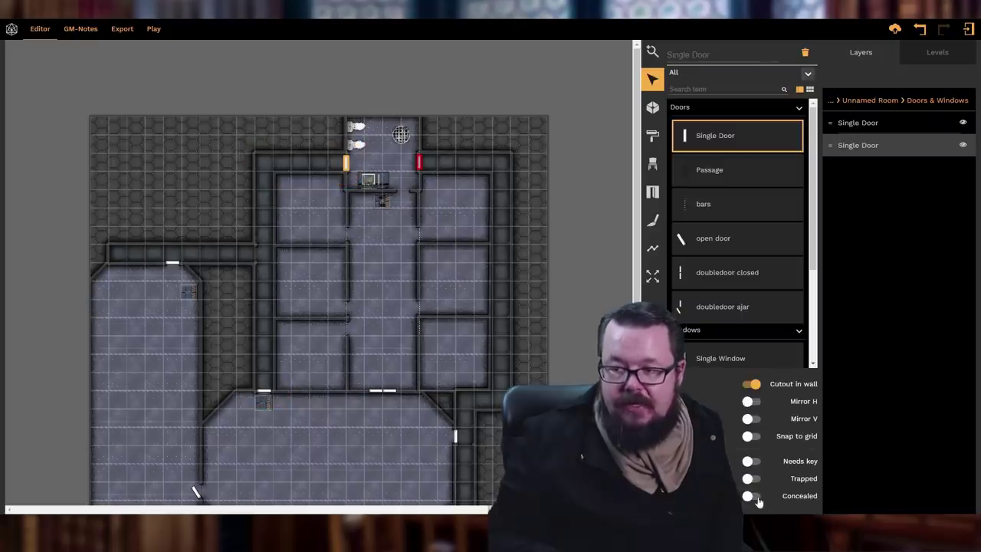
left_click(173, 263)
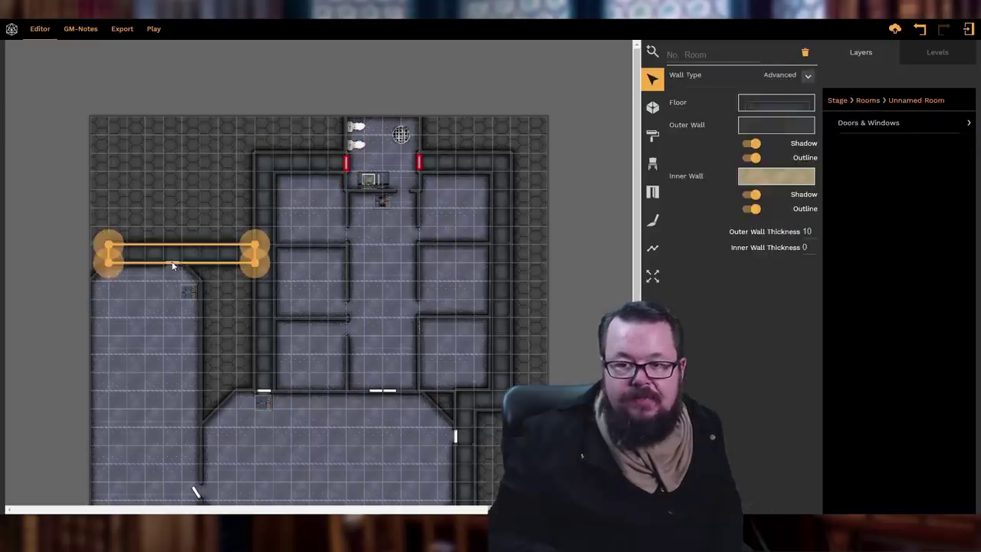
left_click(172, 263)
left_click(752, 496)
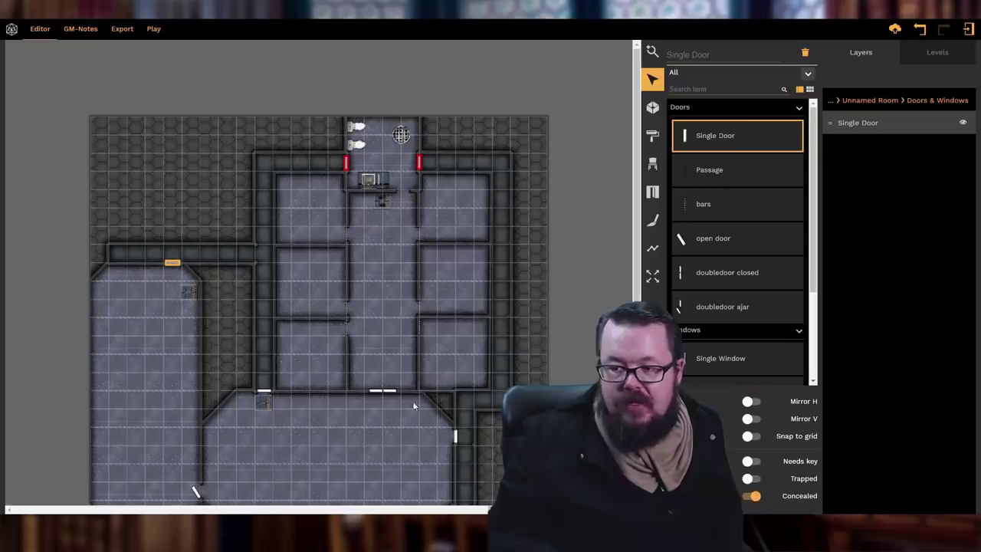
- Conceal the large hall's top-wall door and select its right-wall door
left_click(259, 393)
left_click(259, 393)
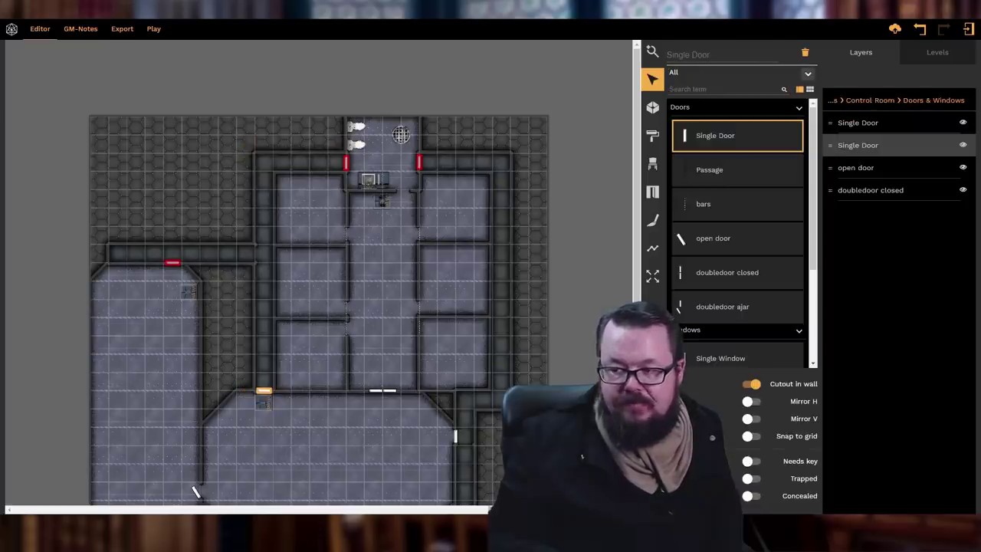
left_click(753, 495)
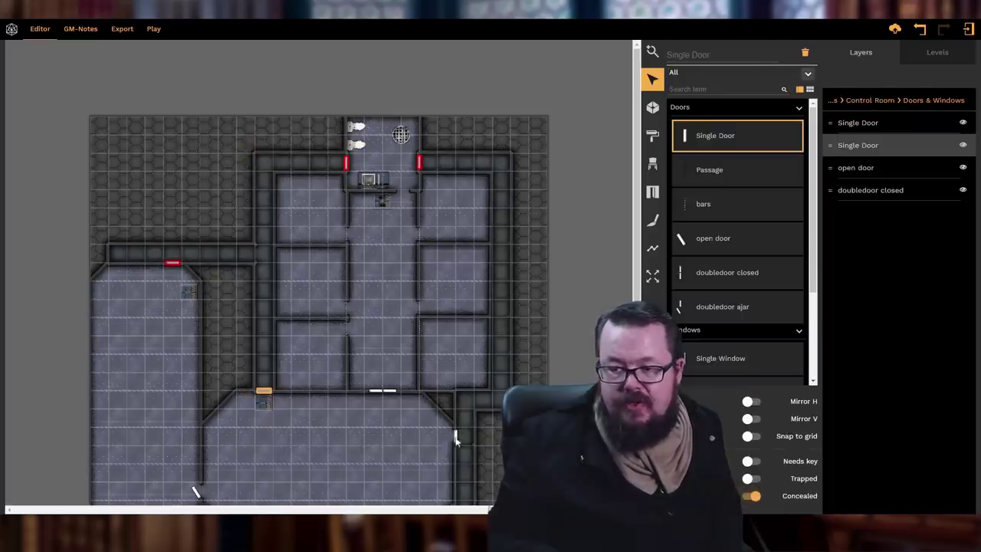
left_click(455, 439)
left_click(455, 439)
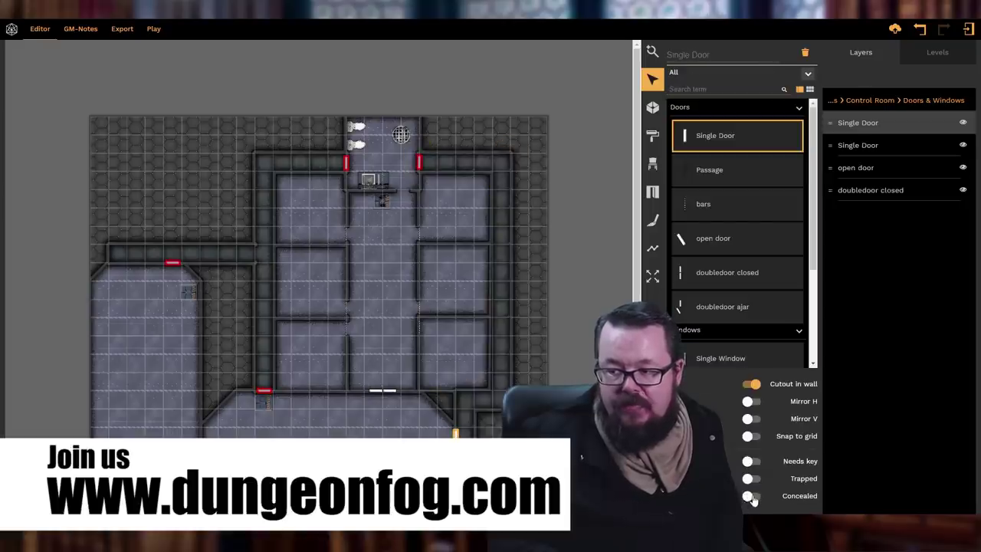
left_click(360, 412)
- Add a second map level with its Show Stage background switched off
left_click(233, 339)
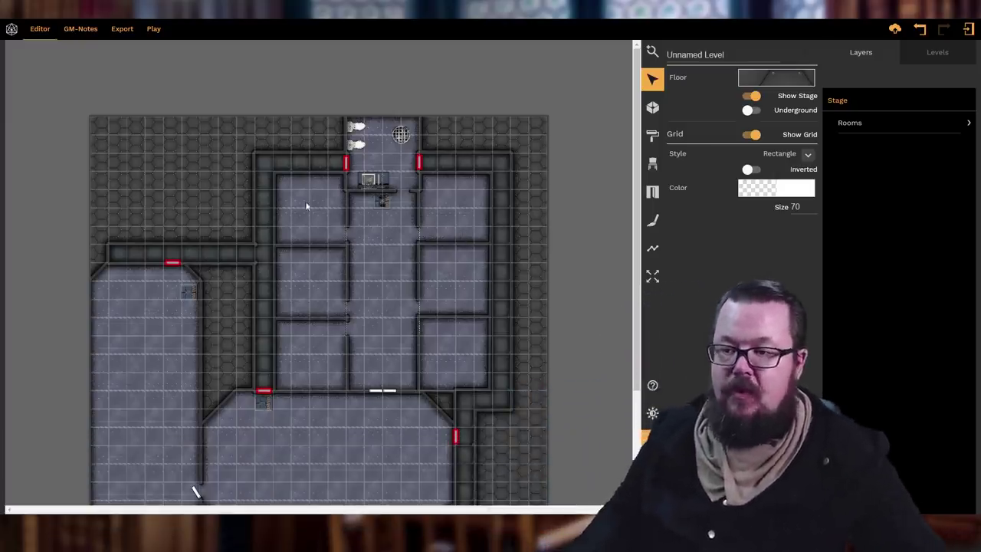
scroll(447, 221, "down", 2)
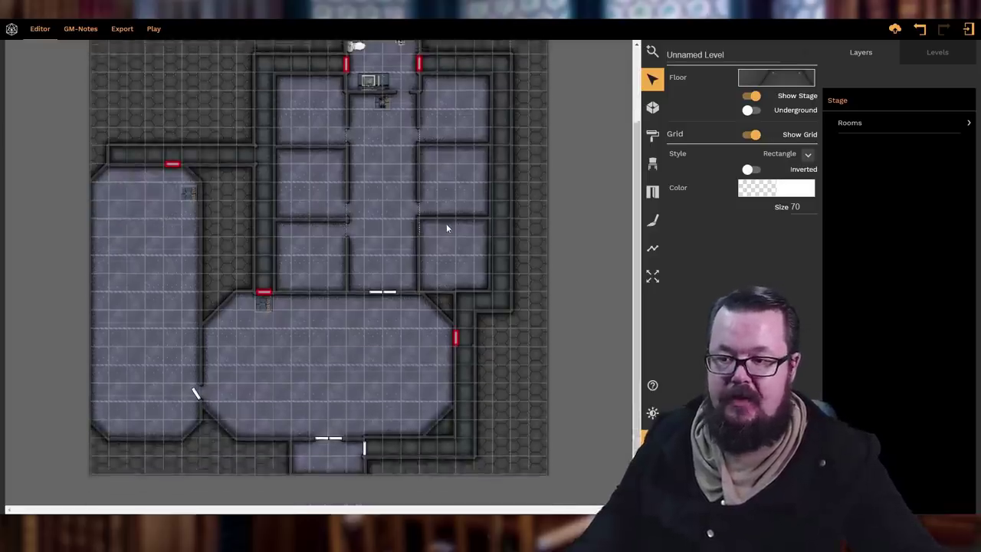
scroll(446, 224, "up", 1)
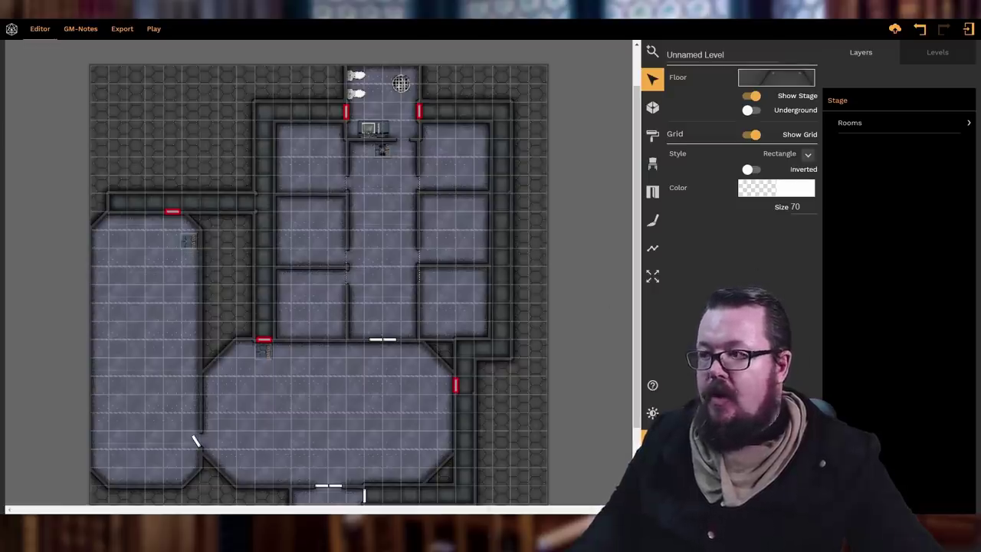
left_click(938, 53)
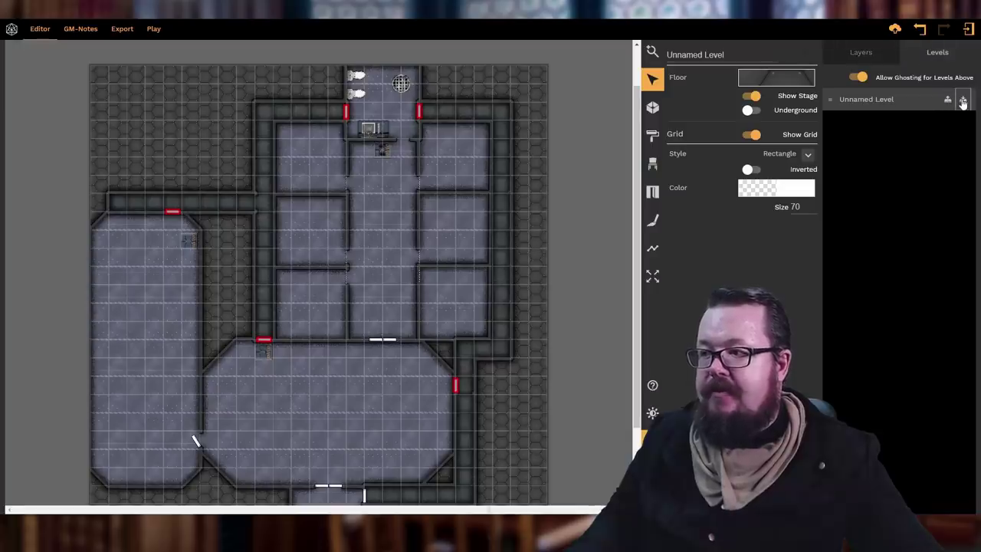
left_click(963, 102)
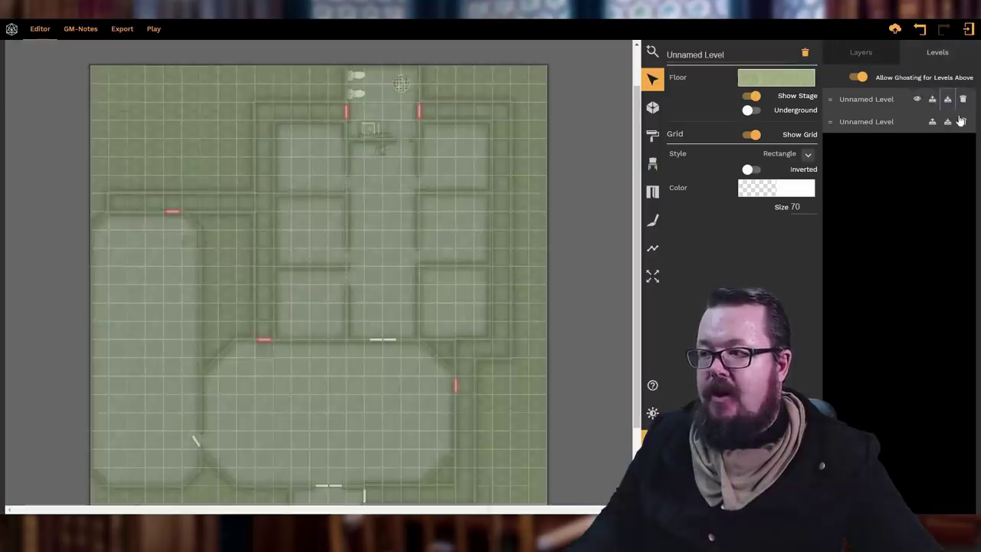
left_click(753, 98)
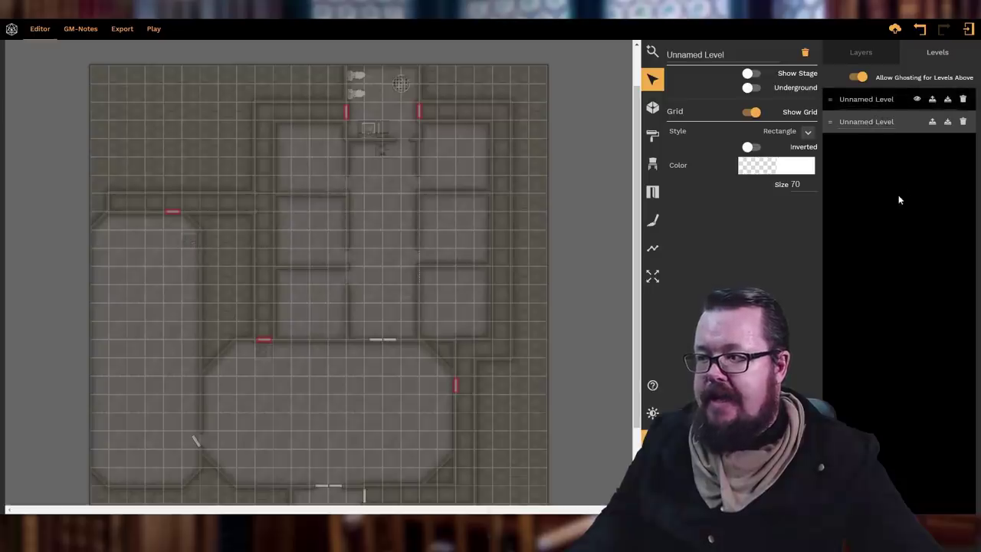
- Rename the new second level to 'Sewer'
double_click(893, 121)
type("Sewer")
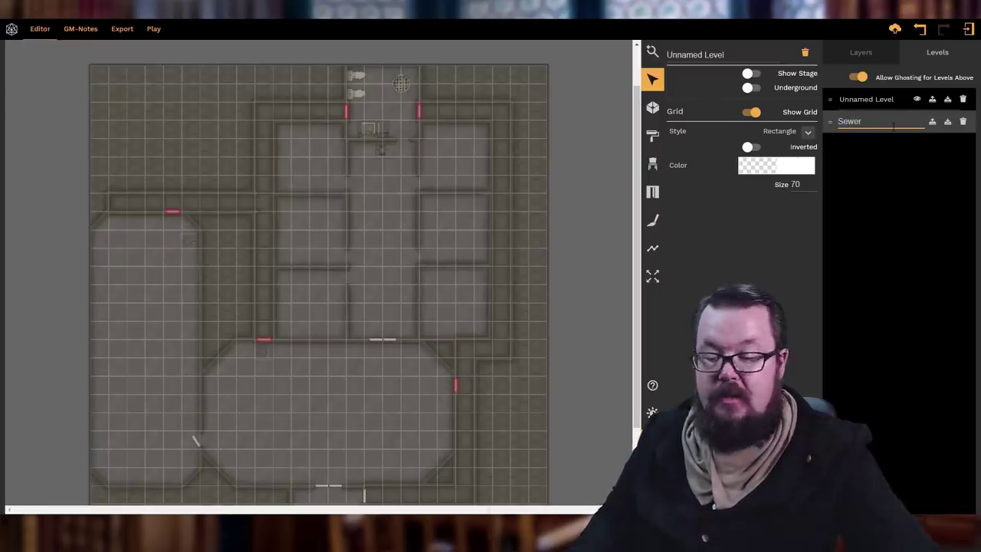
key("Return")
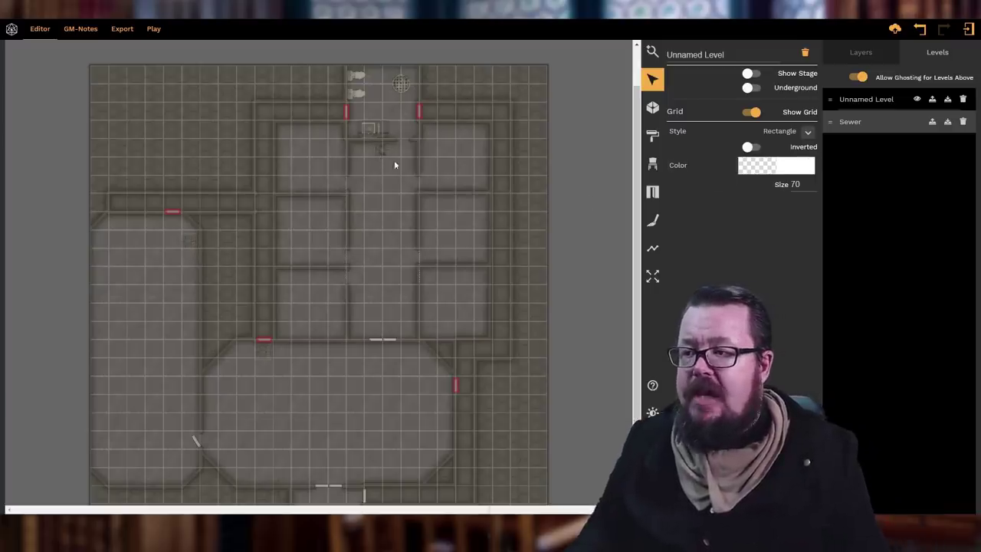
- Begin the sewer room outline below the cell block and around the lower hall
left_click(652, 107)
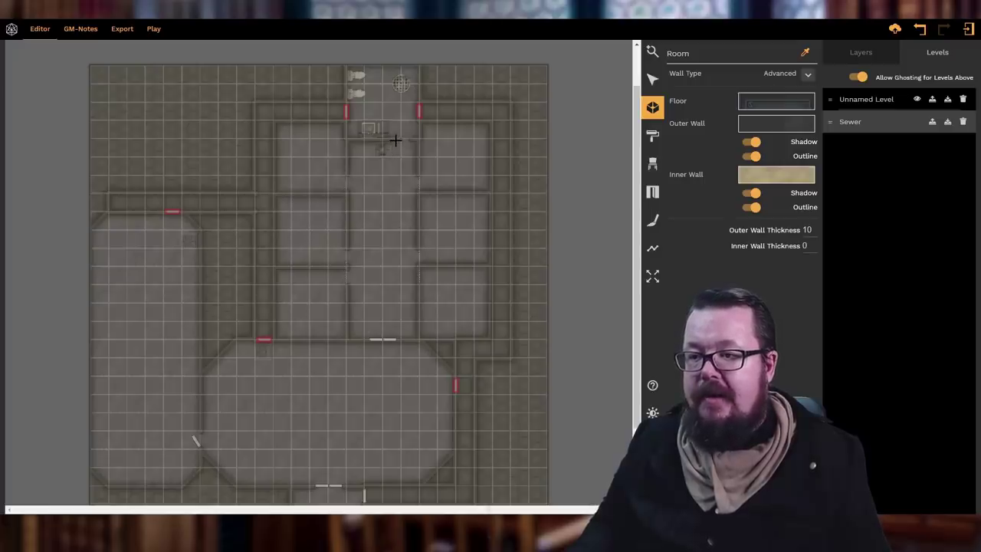
mouse_move(364, 165)
left_mouse_down()
mouse_move(361, 172)
mouse_move(382, 172)
mouse_move(383, 280)
mouse_move(381, 243)
mouse_move(328, 229)
mouse_move(331, 305)
left_mouse_up()
left_click(377, 303)
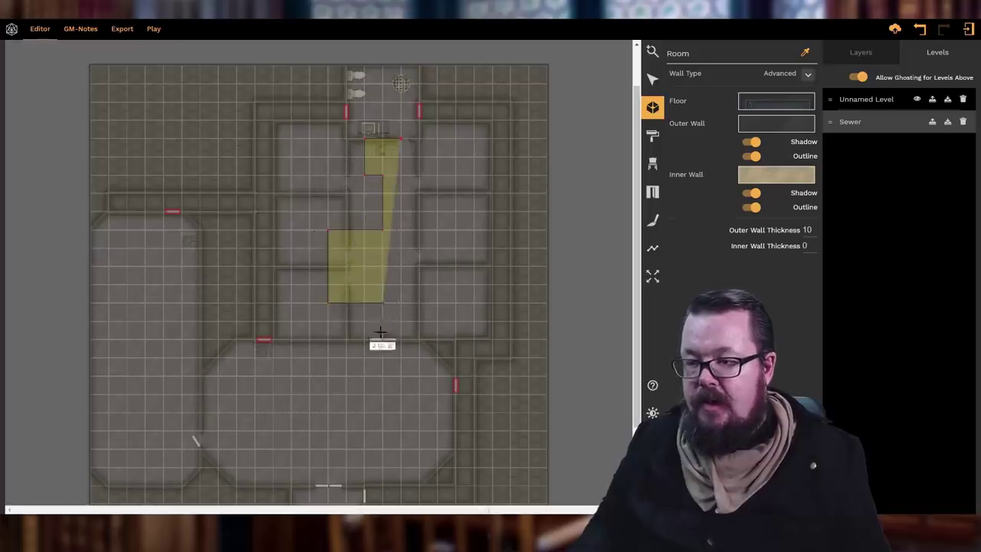
right_click(381, 338)
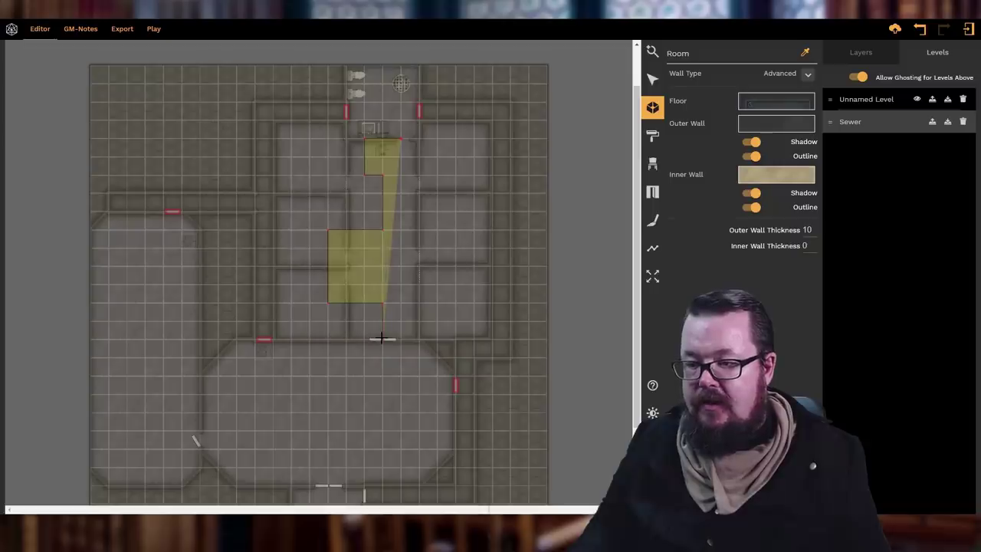
left_click(240, 342)
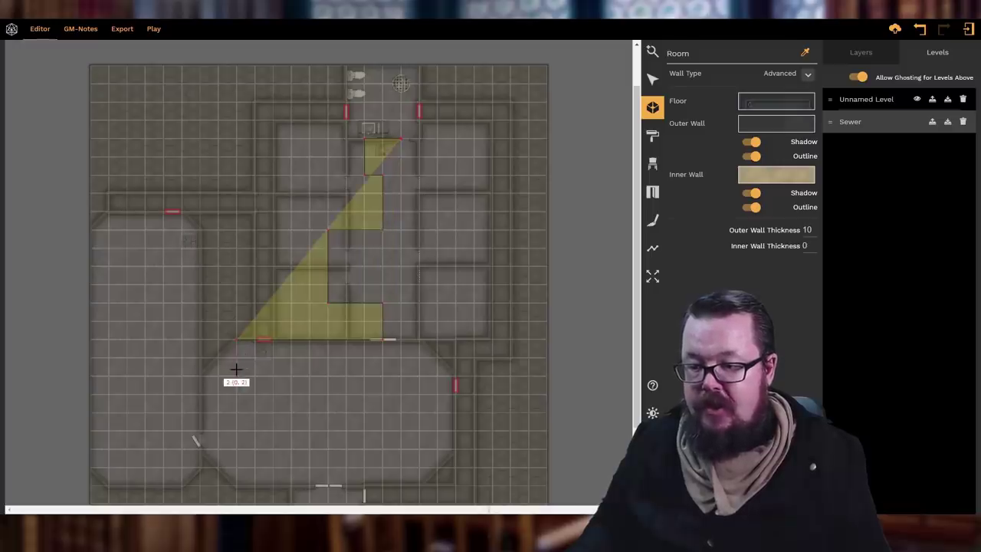
left_click(237, 369)
left_click(201, 373)
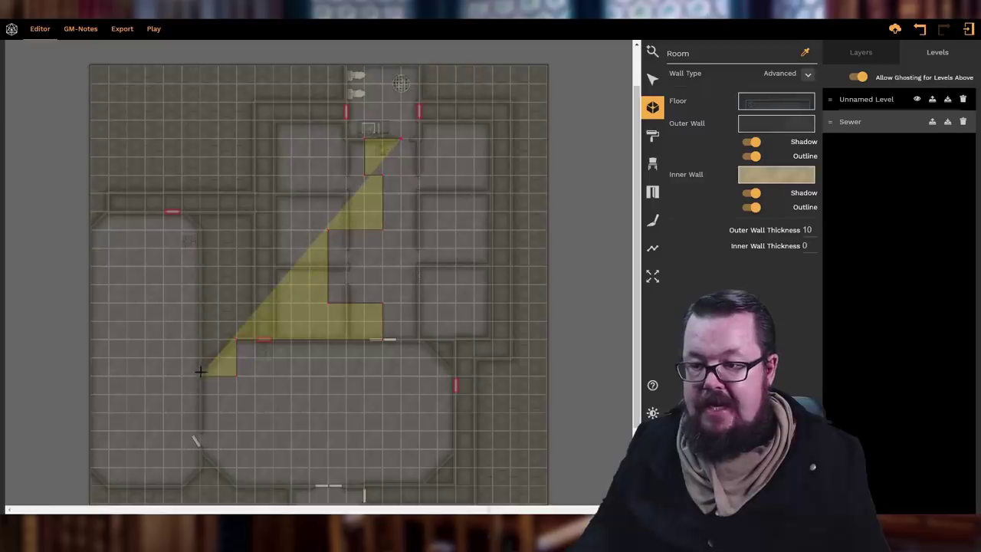
left_click(202, 254)
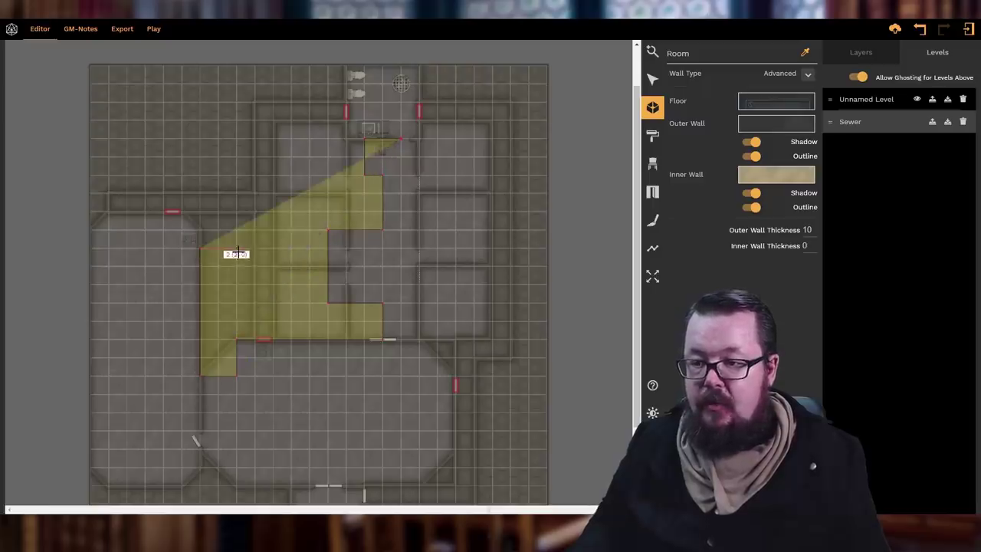
left_click(237, 248)
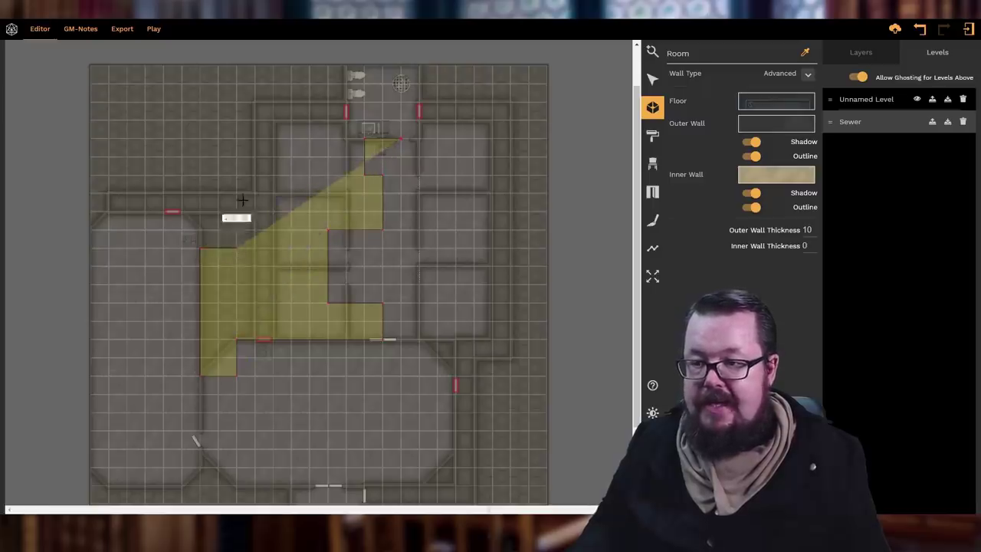
- Extend the outline into a left chamber, a tunnel to the left edge, and a tunnel to the map bottom
left_click(168, 181)
left_click(165, 213)
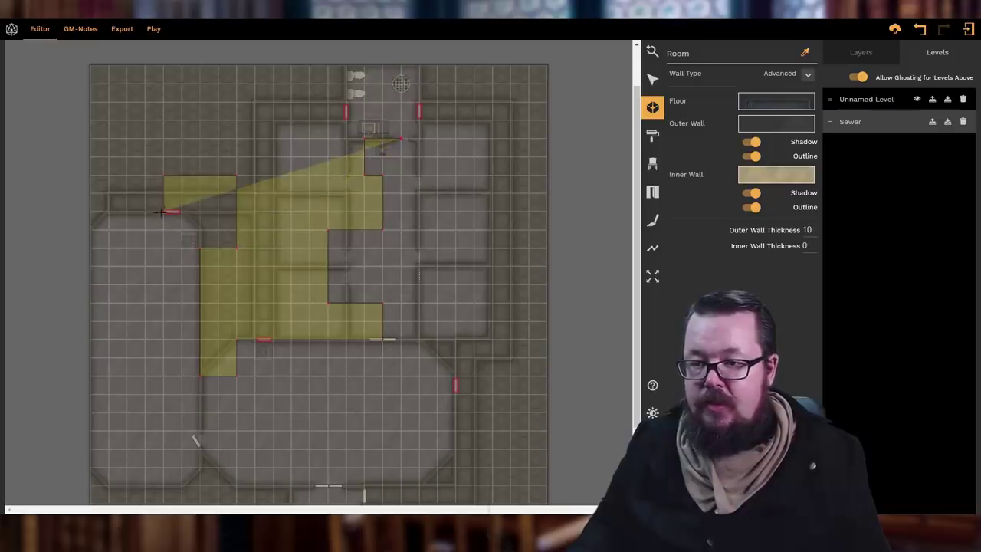
left_click(96, 217)
left_click(92, 231)
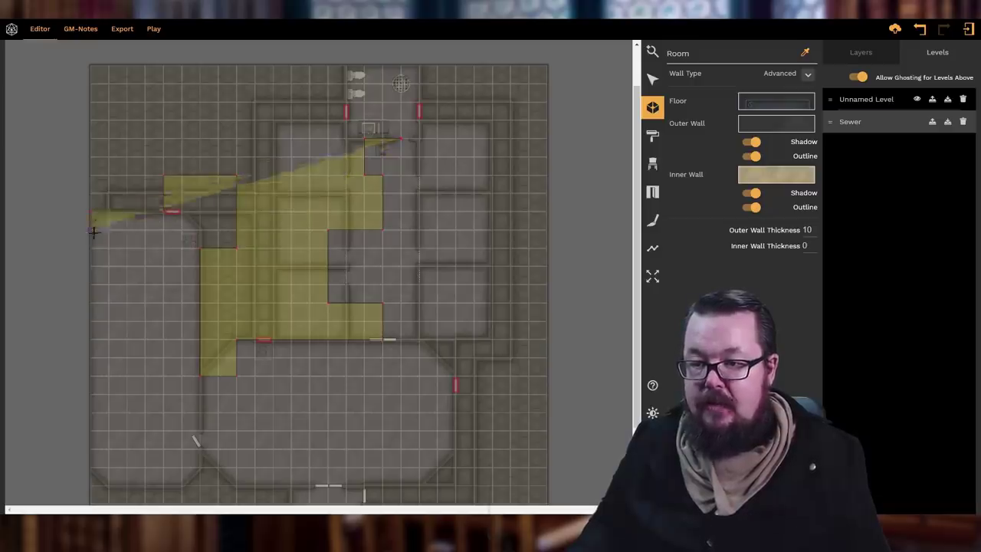
left_click(162, 229)
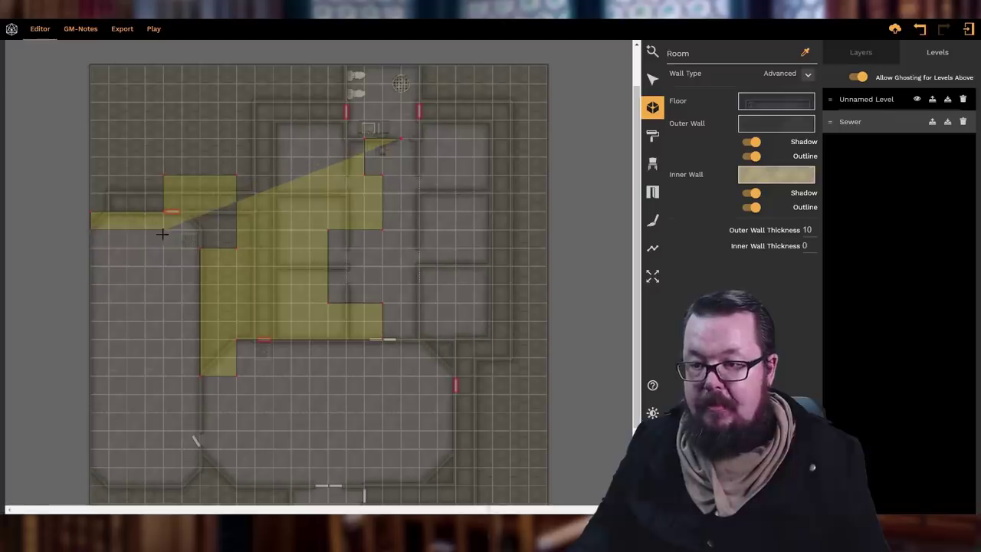
left_click(163, 247)
left_click(181, 247)
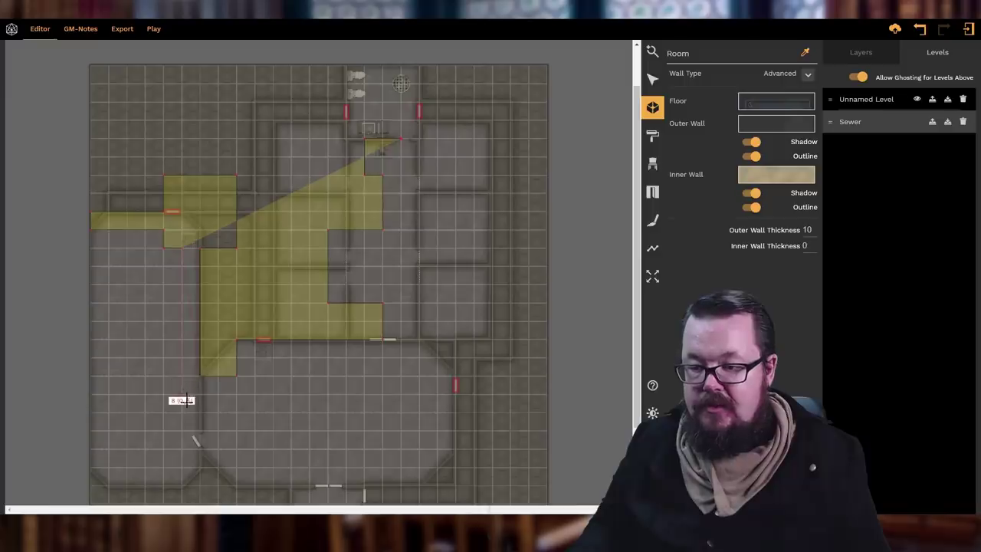
left_click(184, 498)
left_click(198, 501)
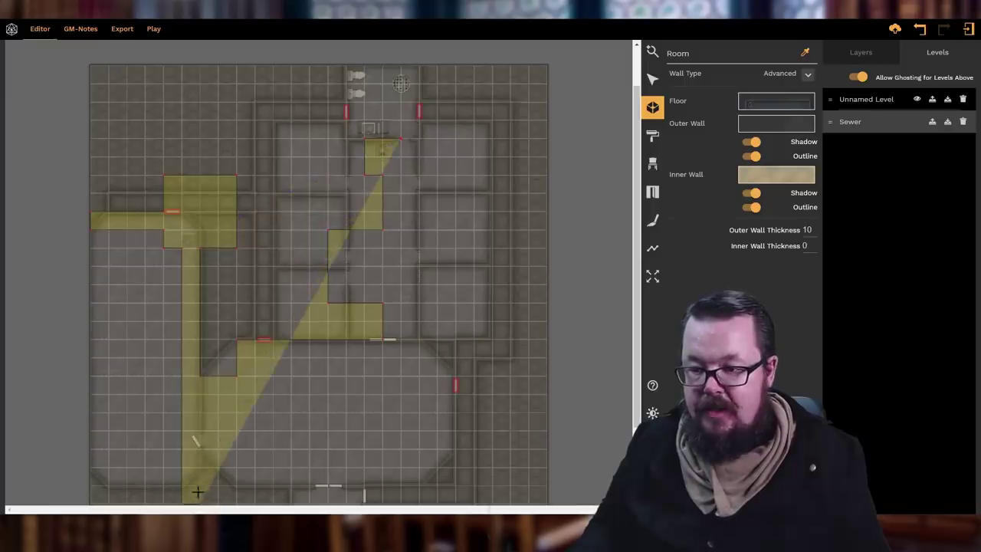
- Add a lower-hall chamber and a corridor running east to the map's right edge
left_click(198, 399)
left_click(236, 401)
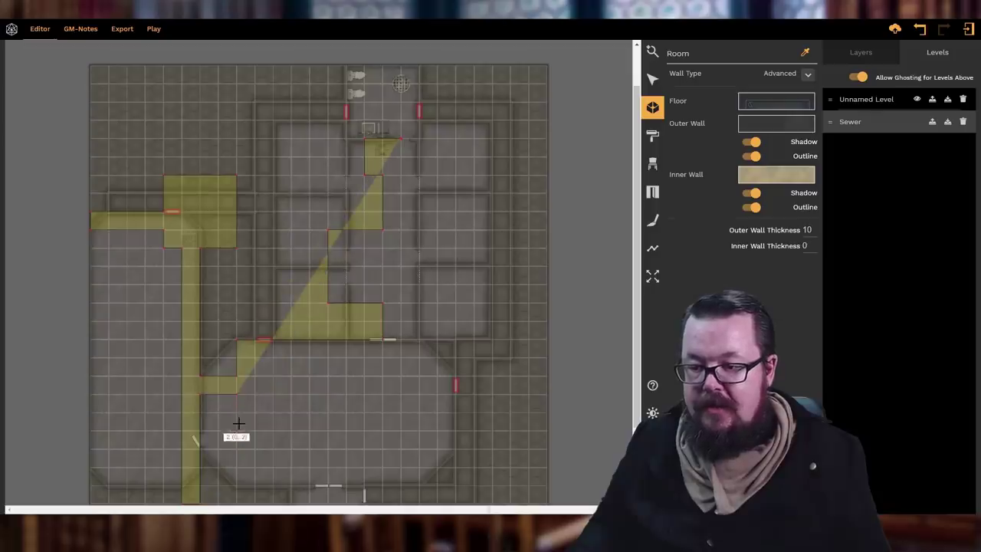
left_click(239, 418)
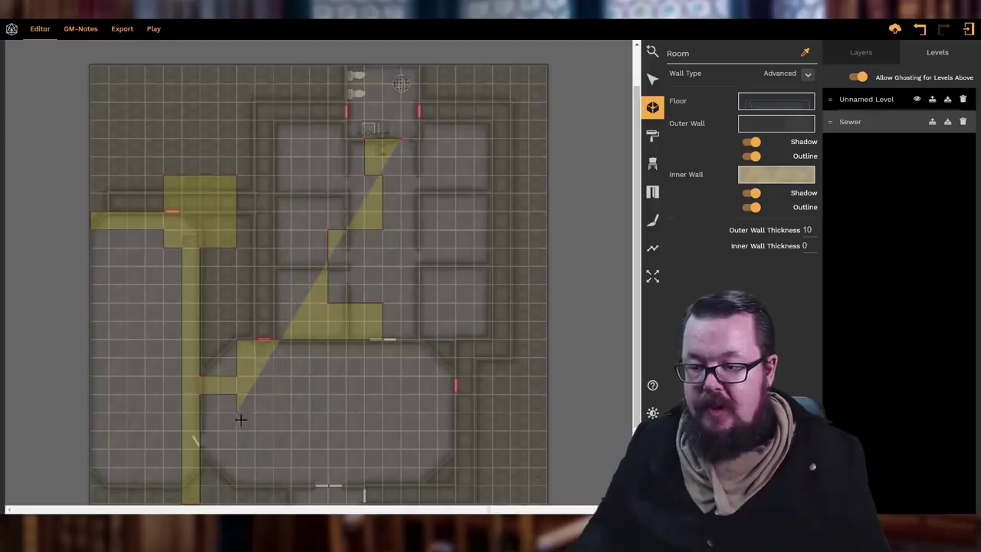
left_click(308, 419)
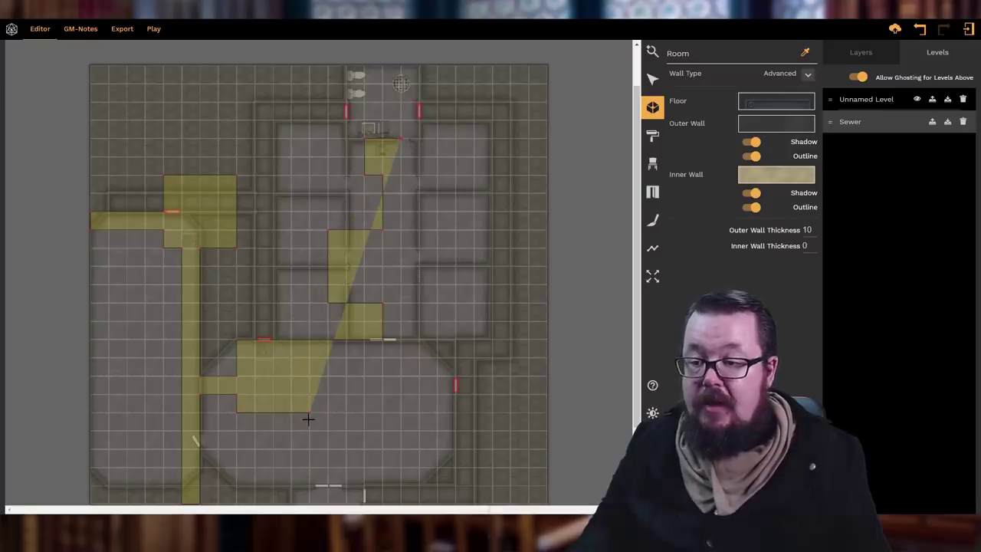
left_click(310, 362)
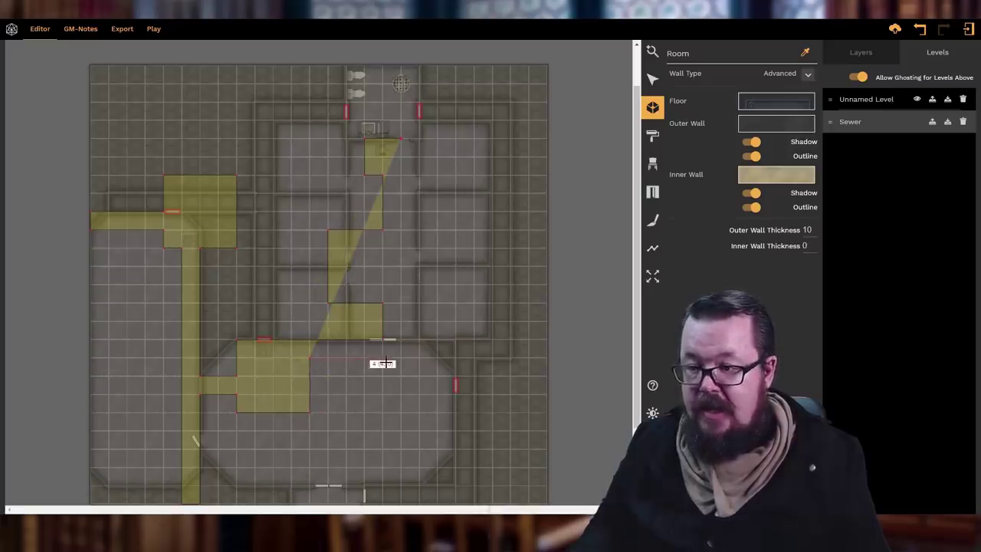
left_click(542, 358)
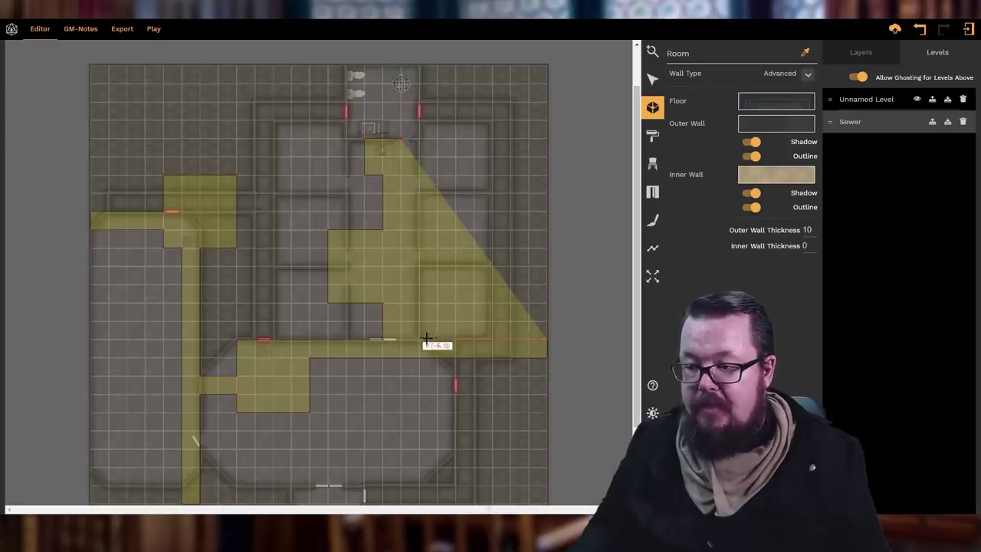
- Outline the central chamber and a northern passage to the top edge, then close the sewer shape
left_click(401, 335)
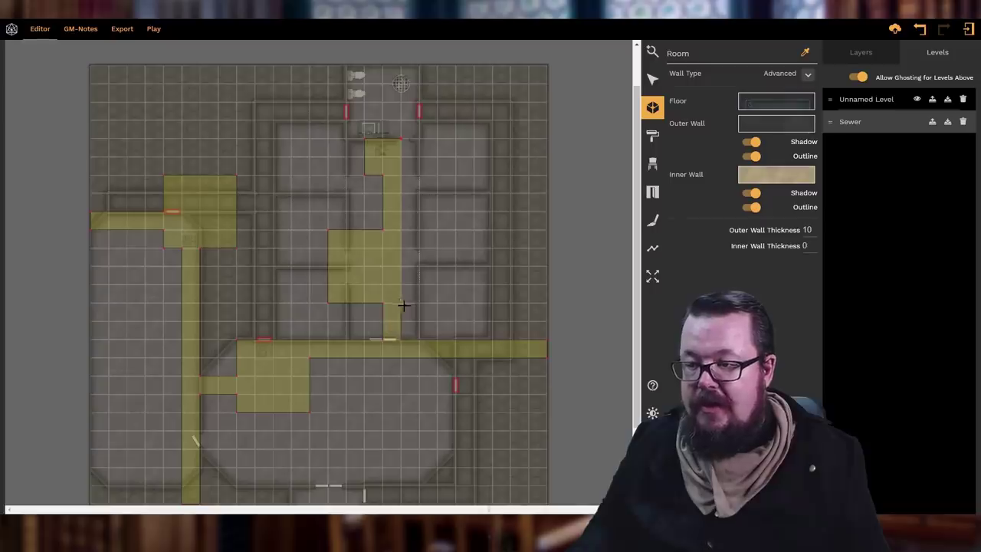
left_click(435, 304)
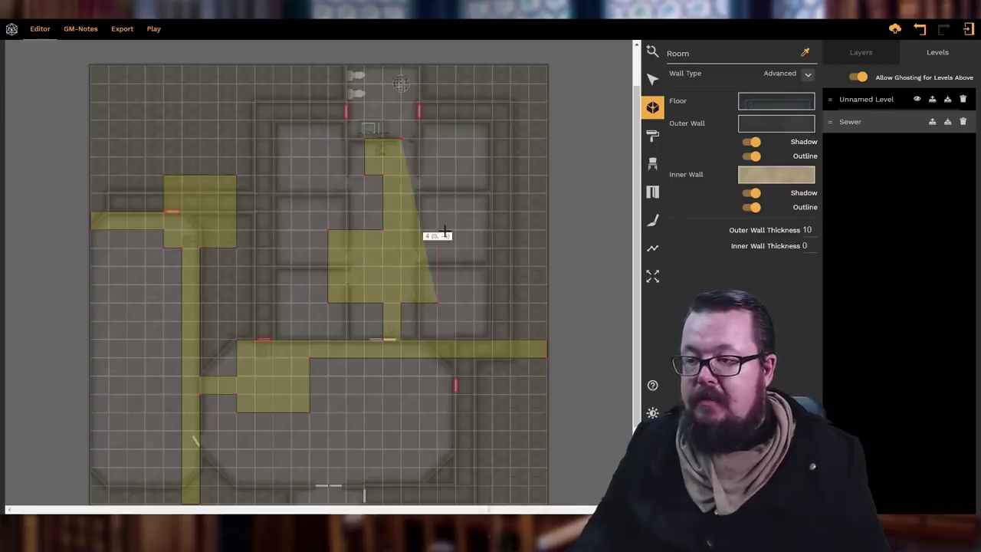
left_click(441, 232)
left_click(400, 230)
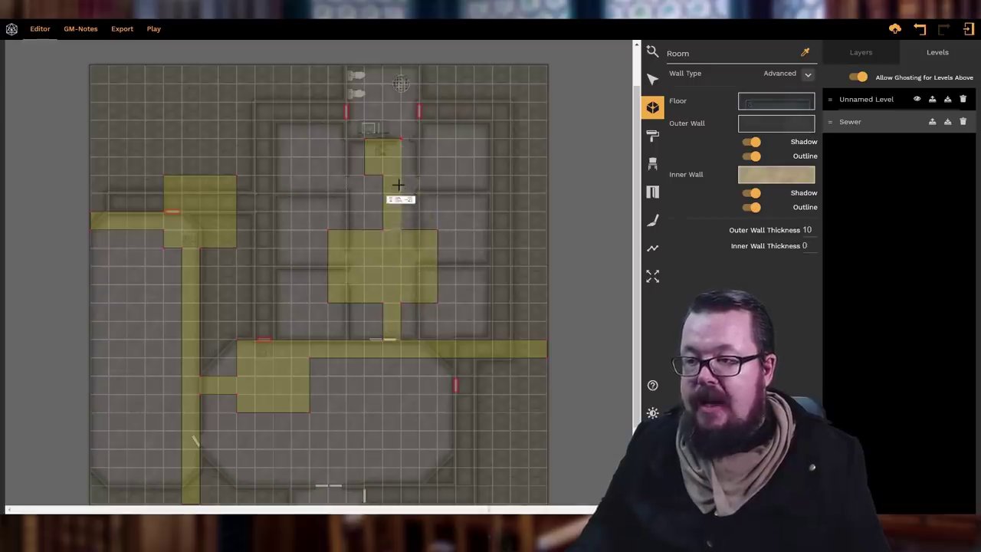
left_click(422, 181)
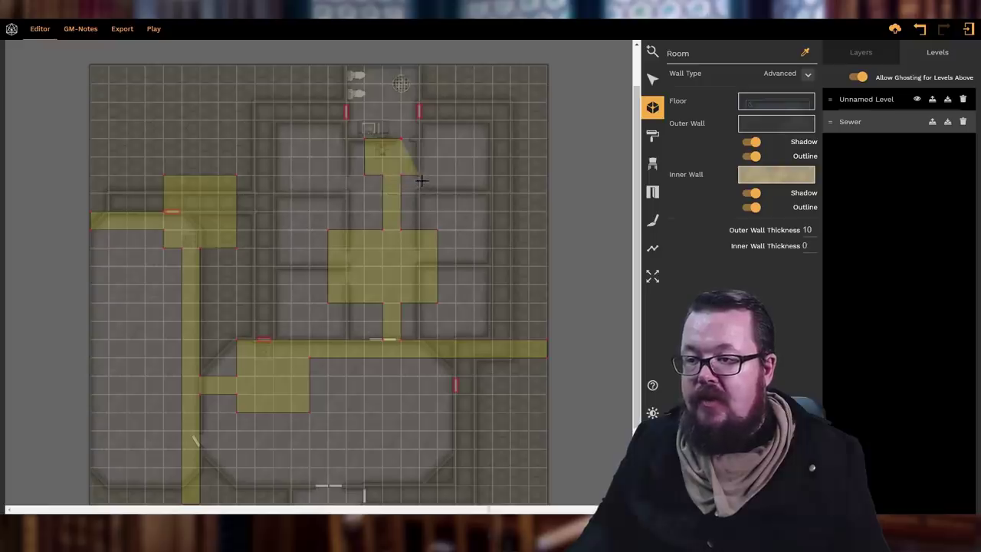
left_click(414, 72)
left_click(386, 72)
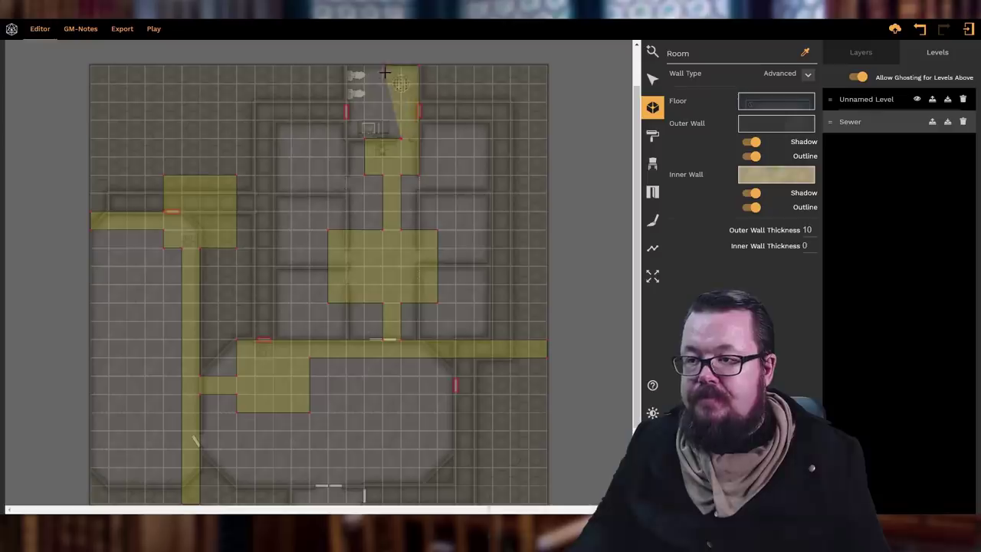
left_click(403, 136)
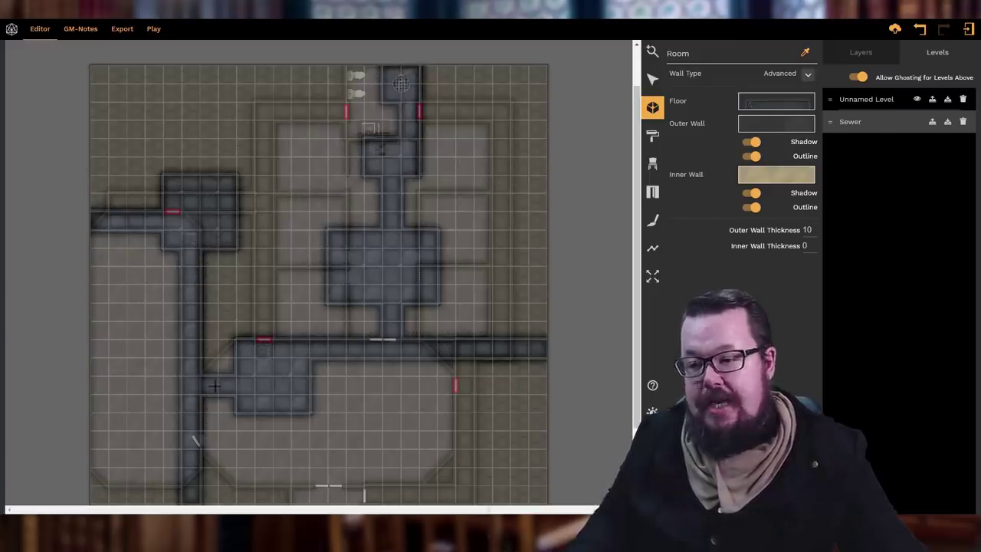
- Toggle the Unnamed Level's visibility off and on to compare it with the sewer
left_click(918, 101)
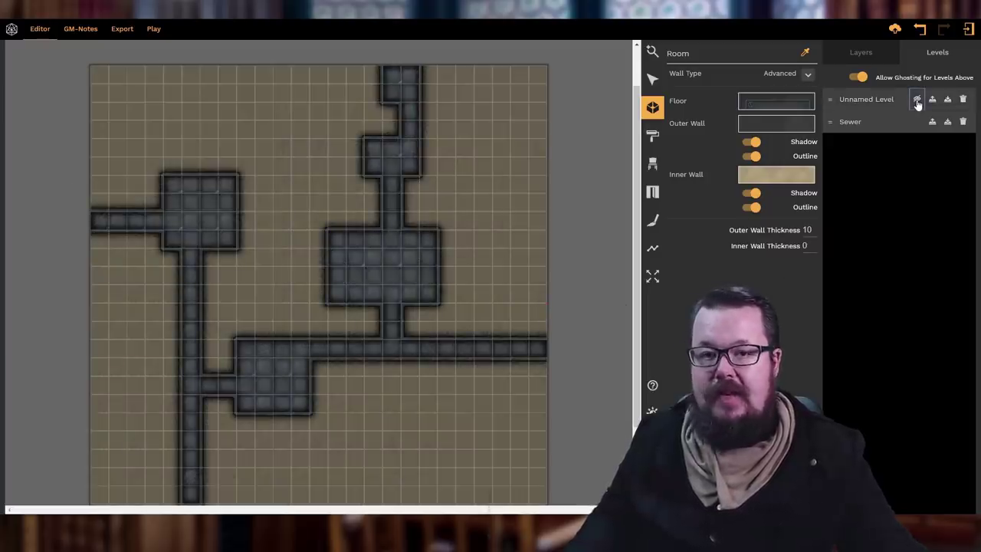
left_click(918, 101)
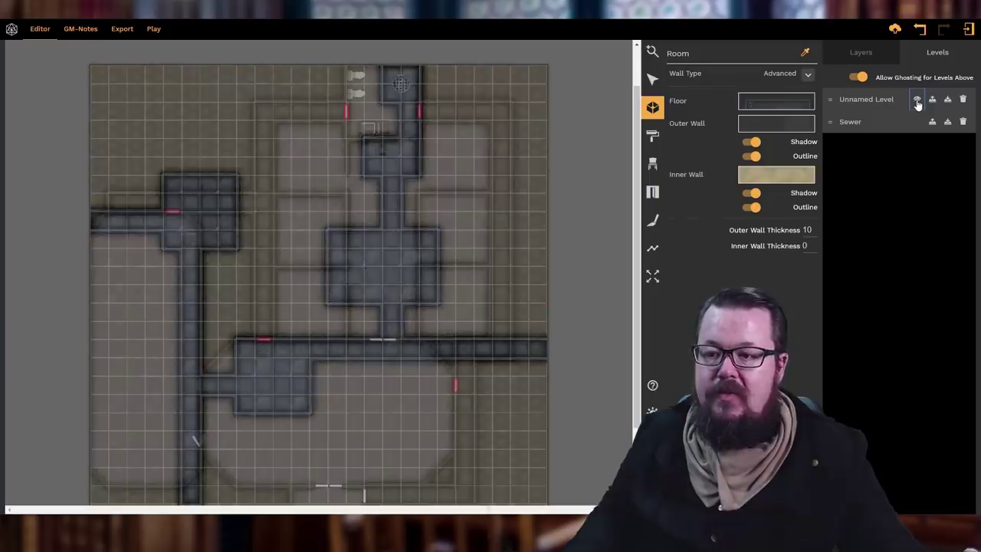
left_click(917, 102)
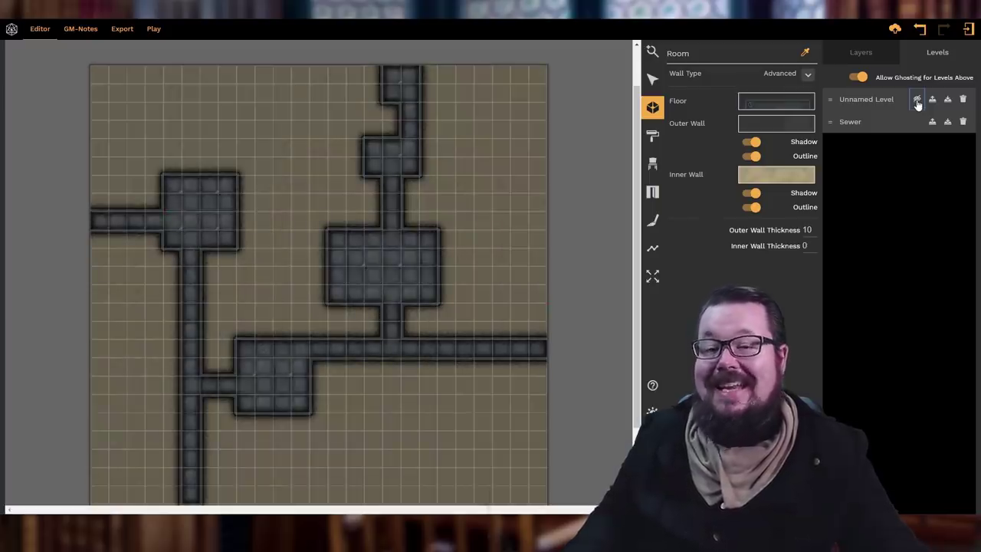
left_click(917, 101)
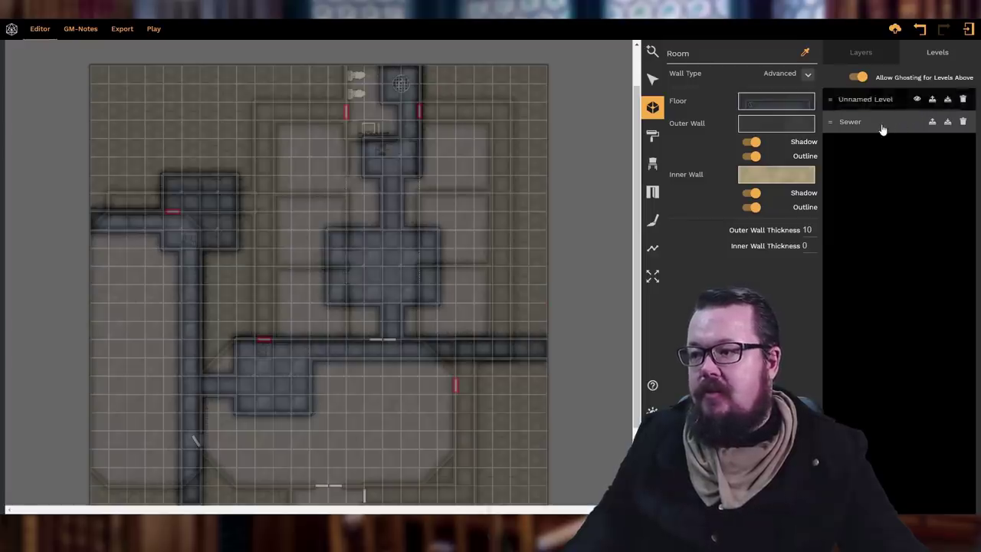
- Make Unnamed Level the active level and show its list of rooms
left_click(908, 101)
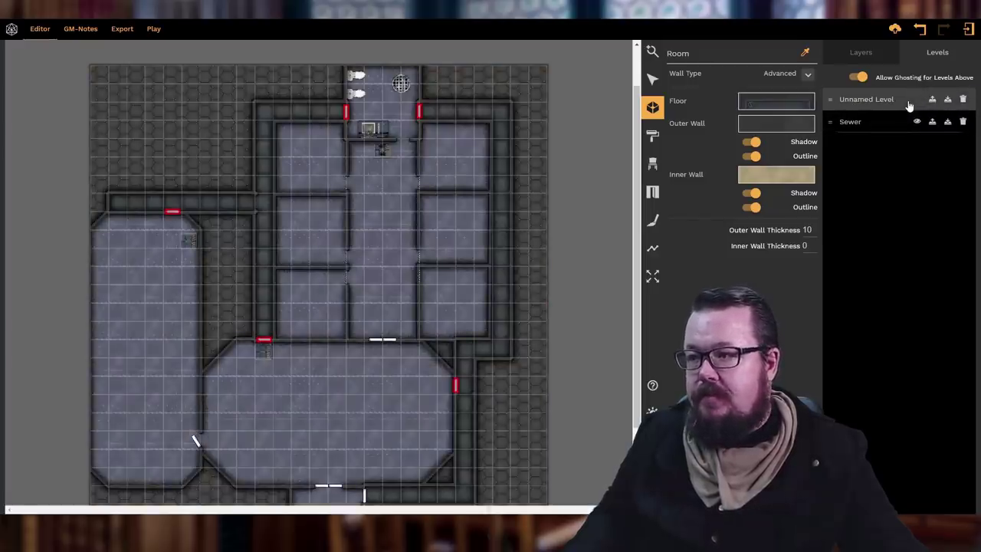
left_click(917, 123)
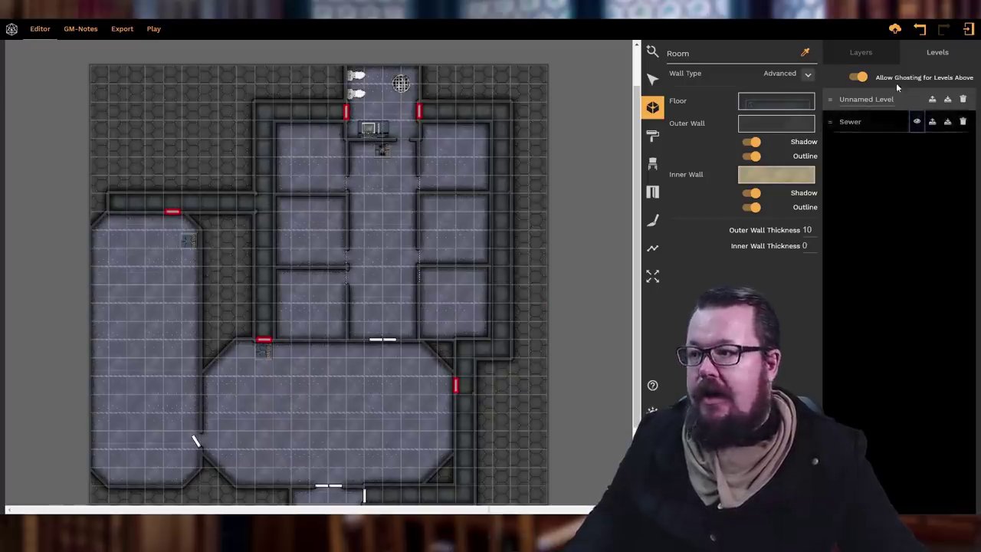
left_click(861, 52)
left_click(865, 120)
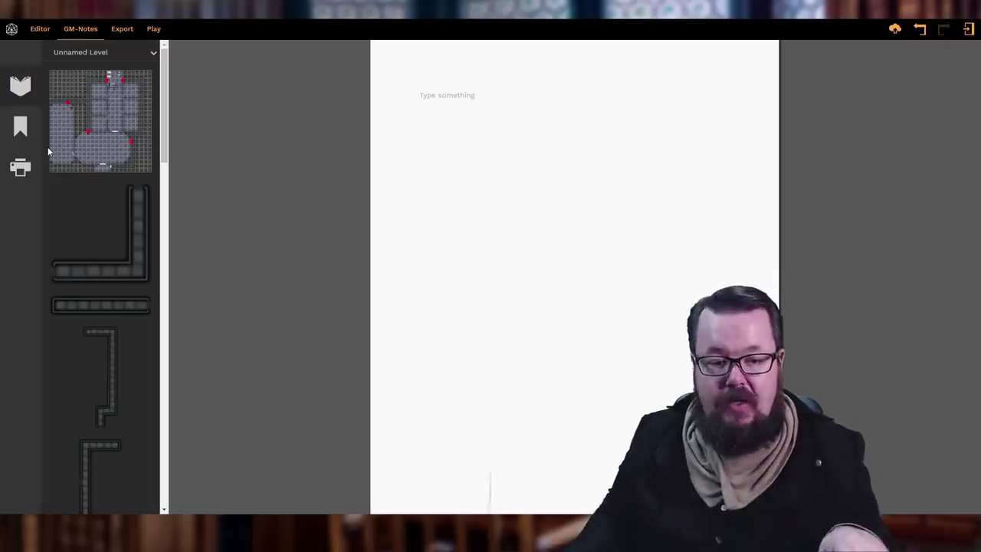
- Drag the Unnamed Level thumbnail onto the blank notes page to insert its overview map
left_click_drag(73, 112, 439, 94)
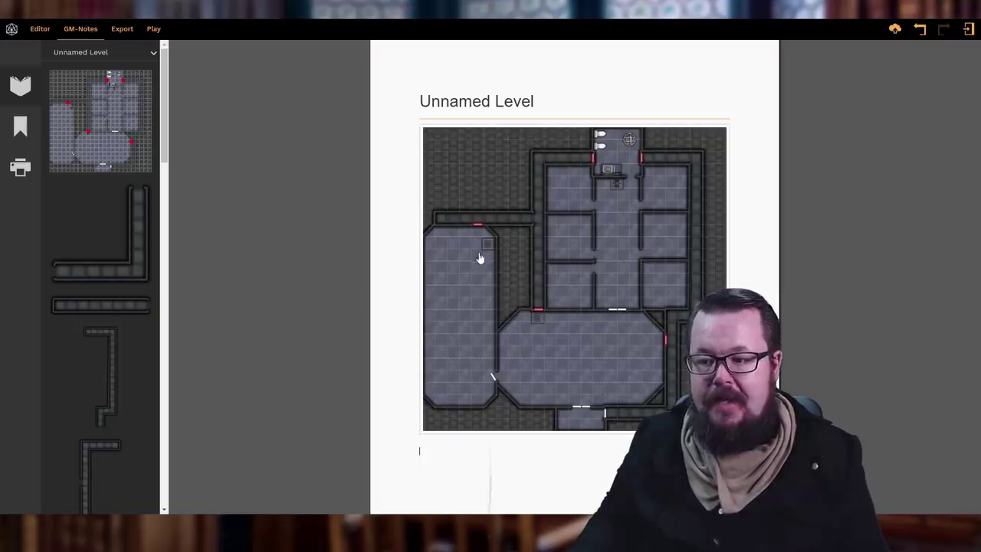
- Drop the two-toilet washroom into the notes below the level map, creating its Unnamed Room summary
left_click_drag(164, 137, 166, 214)
left_click_drag(71, 240, 456, 459)
scroll(588, 308, "down", 2)
scroll(588, 309, "down", 3)
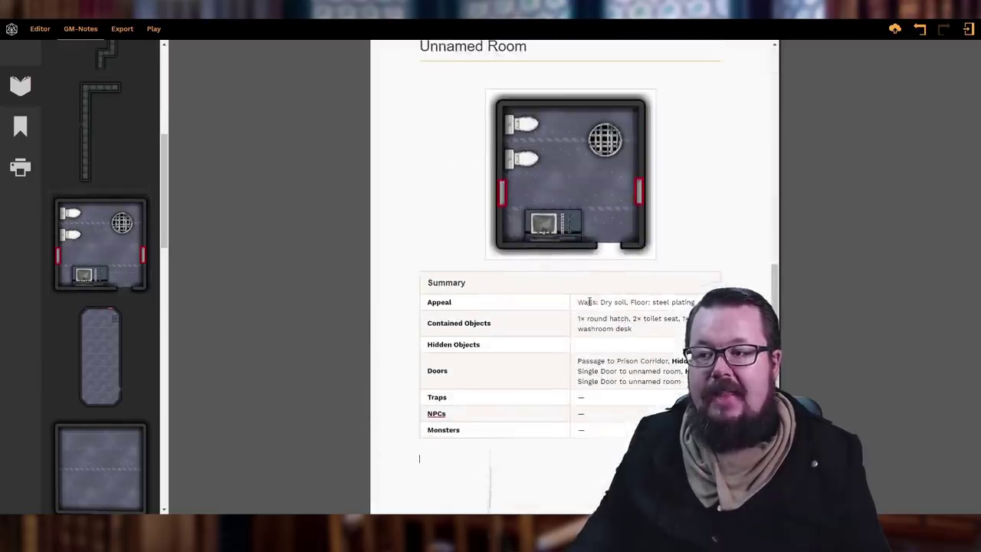
scroll(588, 308, "up", 1)
scroll(588, 308, "down", 1)
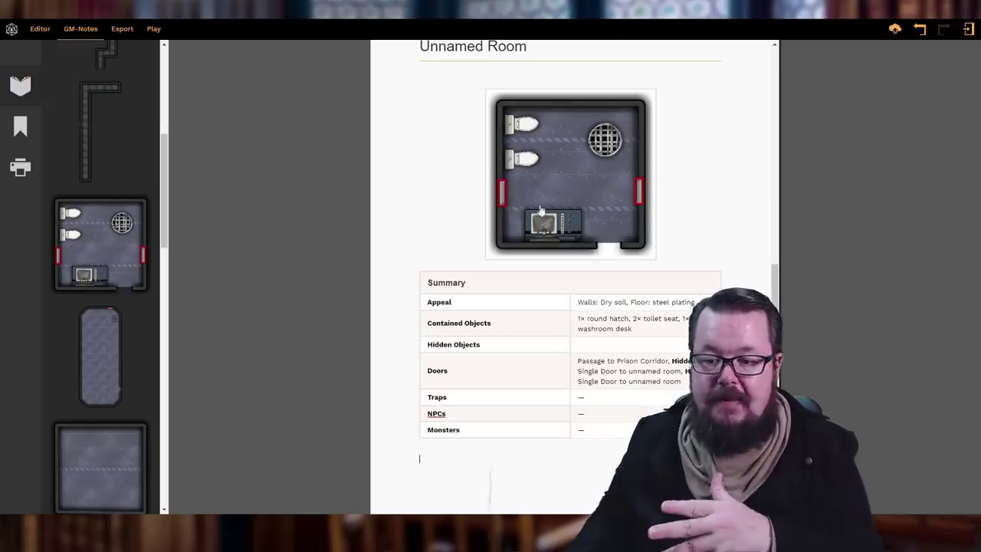
scroll(119, 303, "down", 10)
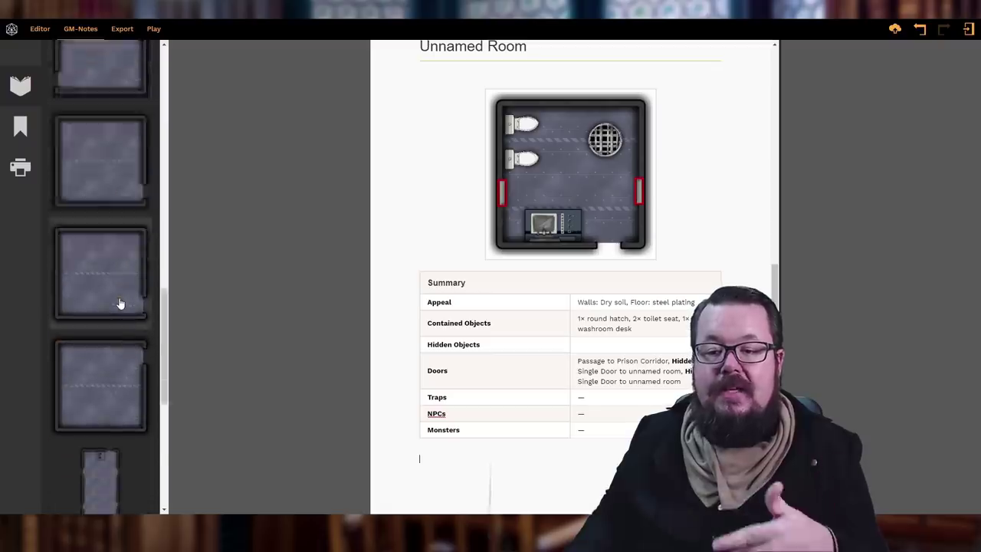
scroll(119, 304, "down", 10)
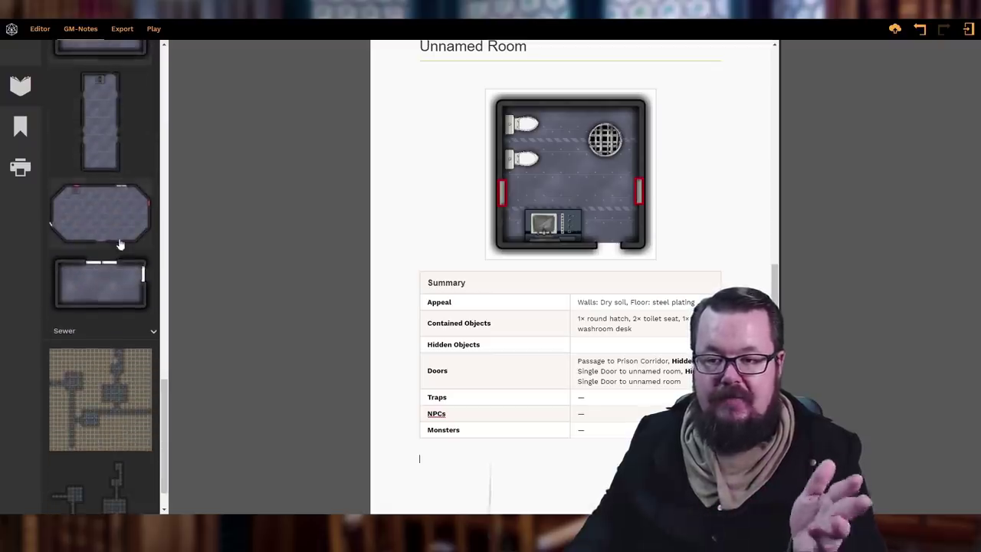
- Drop the octagonal Control Room into the notes below the washroom summary
left_click_drag(119, 244, 455, 461)
scroll(530, 321, "down", 6)
scroll(531, 309, "up", 1)
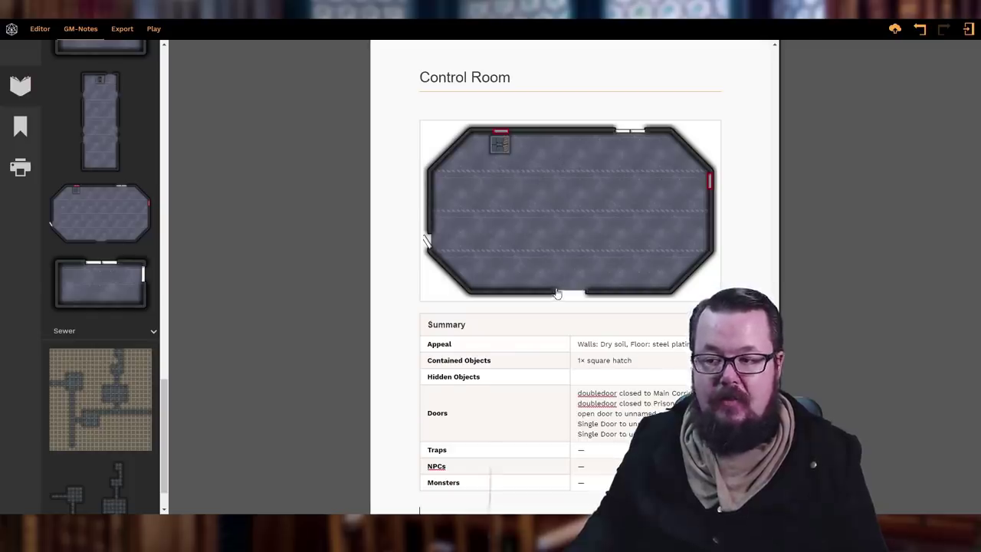
scroll(582, 307, "down", 1)
- Edit the Control Room's Hidden Objects and NPCs entries in its summary table
left_click(595, 325)
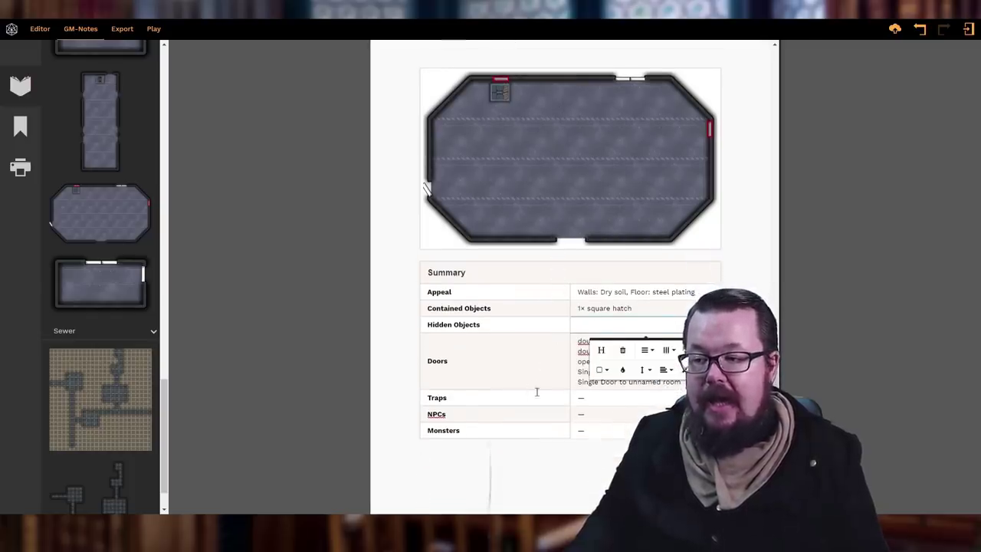
left_click(619, 414)
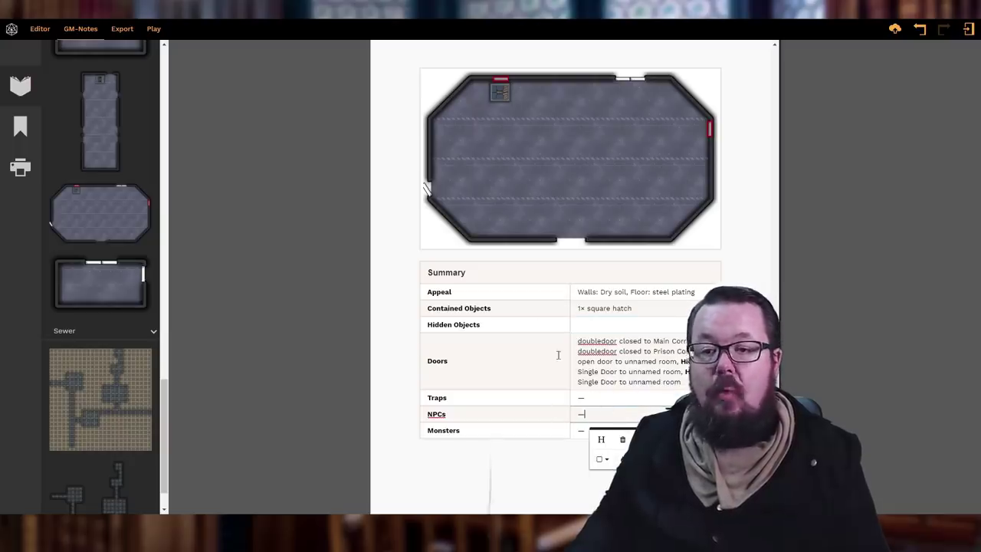
scroll(544, 340, "up", 10)
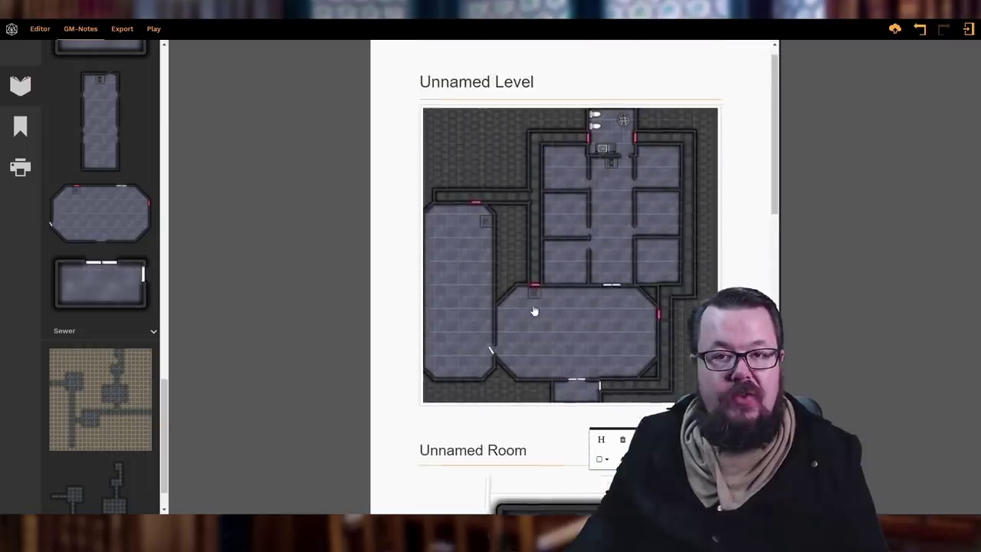
scroll(540, 311, "down", 10)
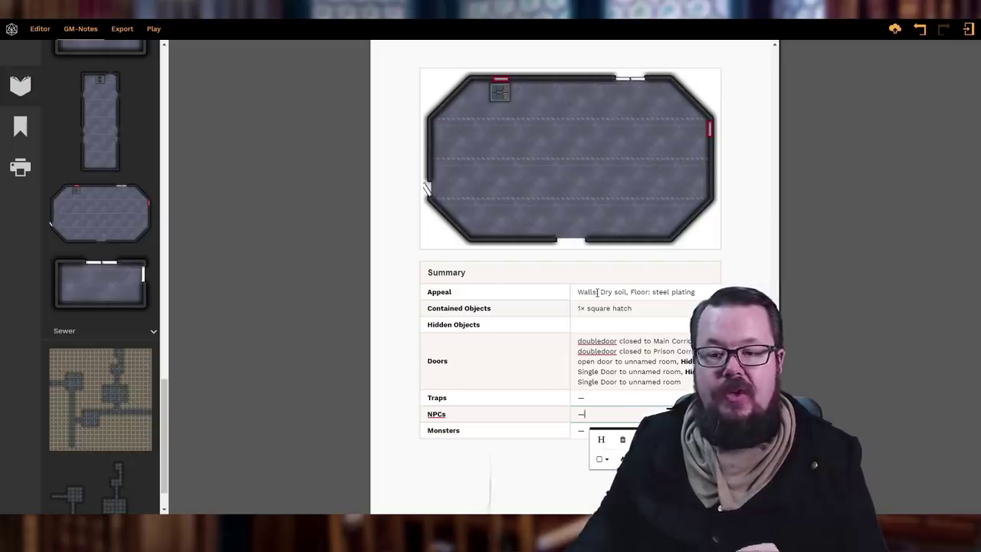
- Open Chrome's print preview of the GM notes and review its 3 landscape PDF pages
left_click(23, 165)
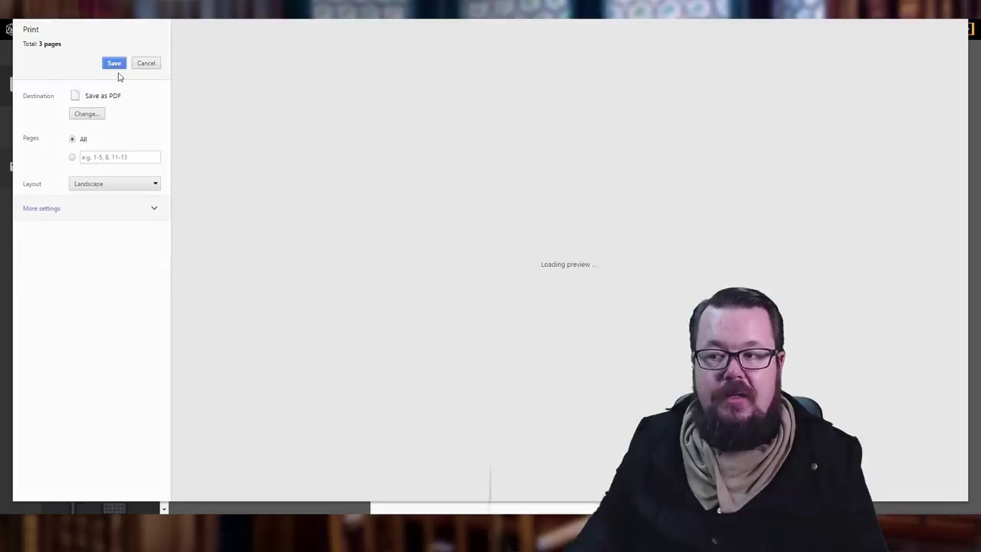
scroll(550, 169, "down", 6)
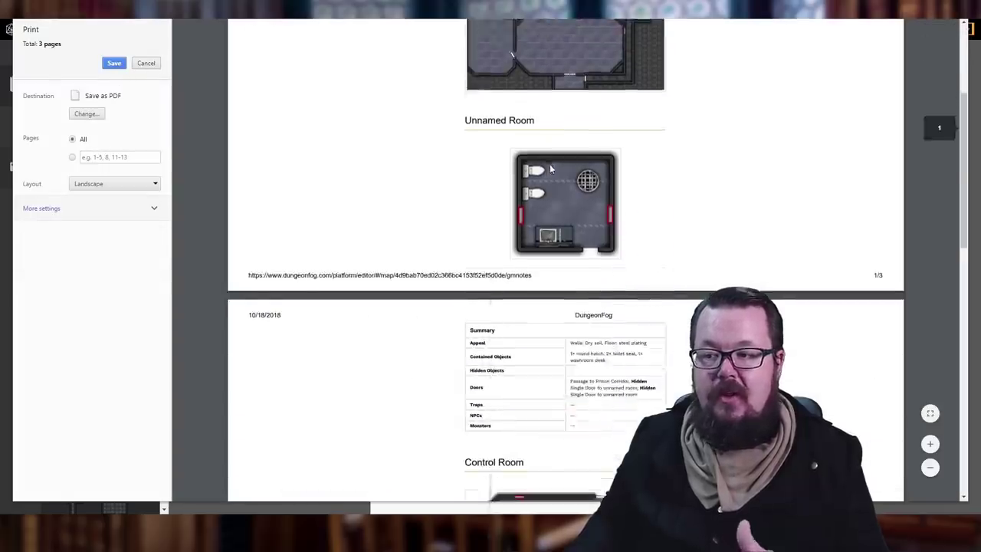
scroll(581, 234, "up", 2)
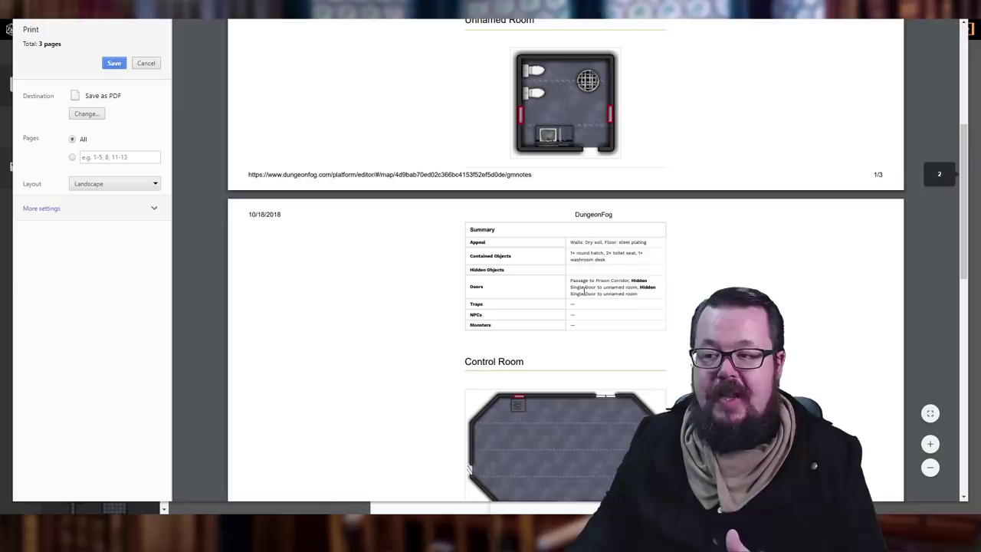
scroll(586, 284, "down", 8)
scroll(584, 291, "up", 15)
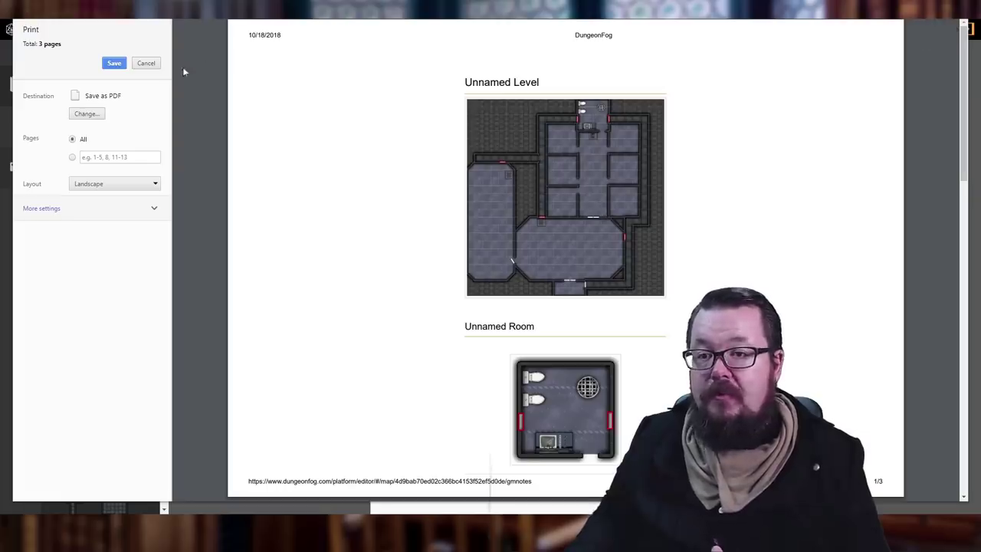
- Cancel the Print dialog without printing
left_click(153, 66)
scroll(141, 184, "down", 10)
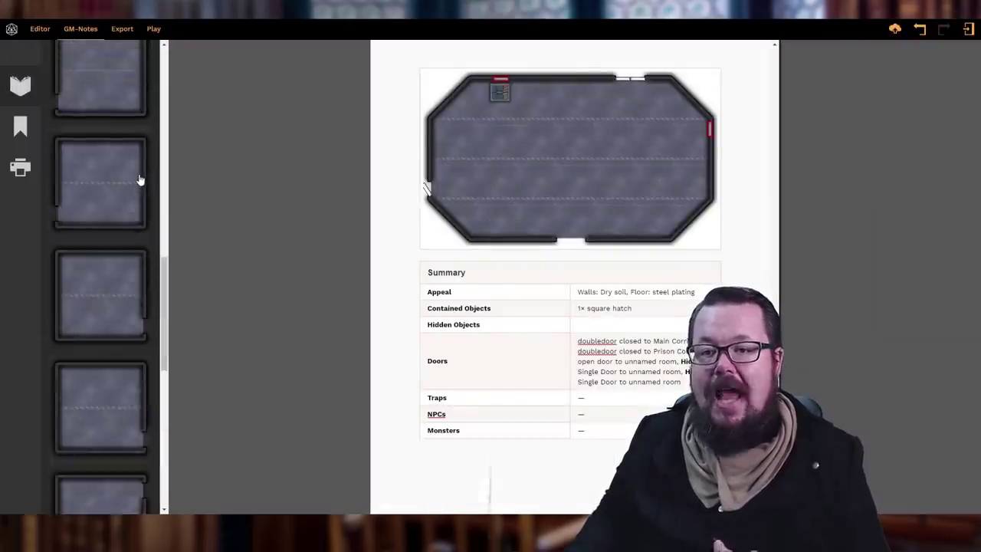
scroll(122, 153, "up", 12)
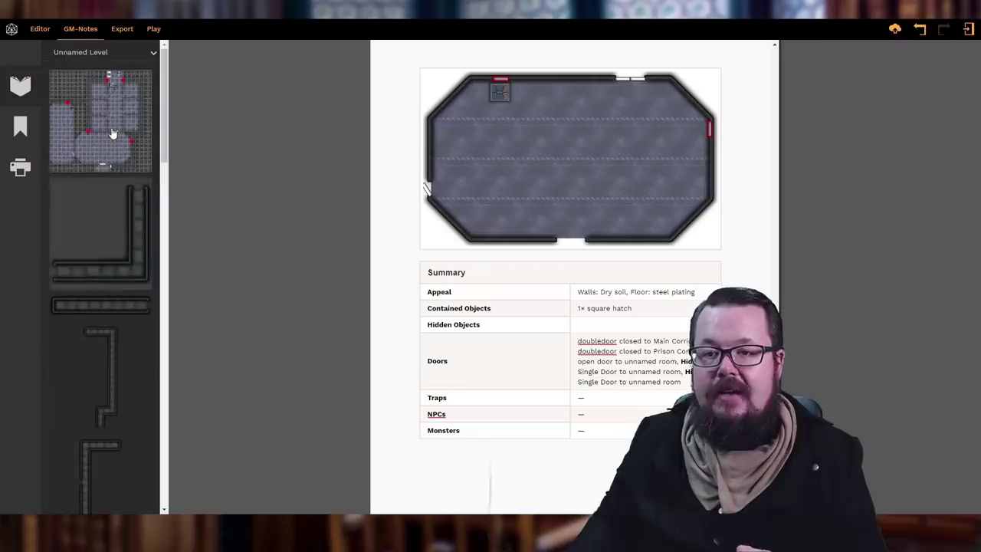
- Jump the notes back to the Unnamed Level map and scroll down through the document
left_click(113, 134)
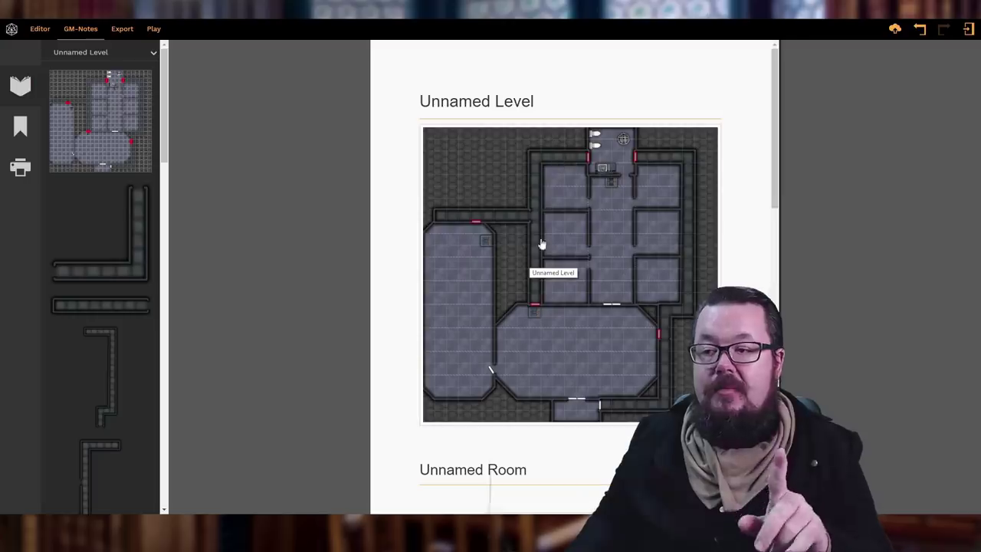
scroll(639, 307, "down", 2)
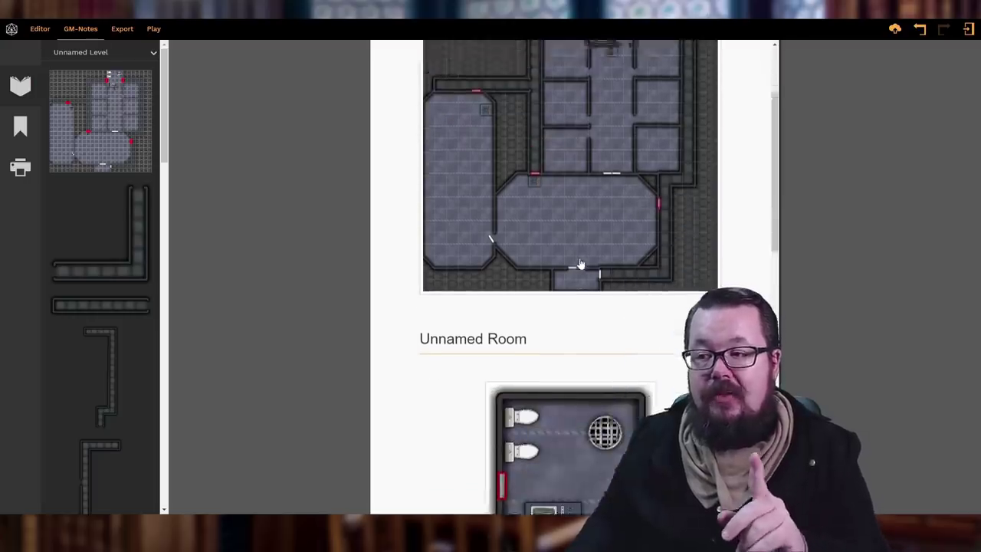
scroll(537, 238, "up", 2)
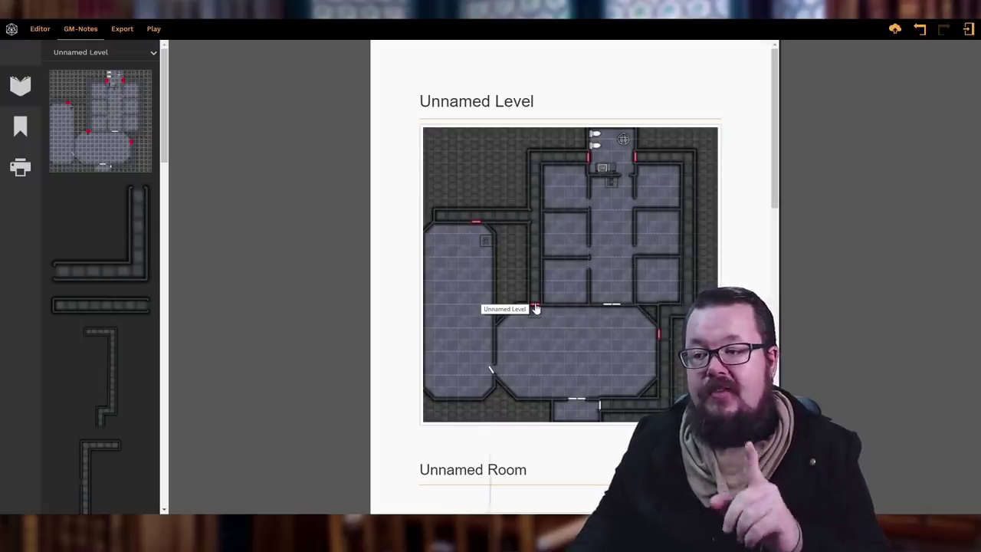
scroll(106, 248, "down", 15)
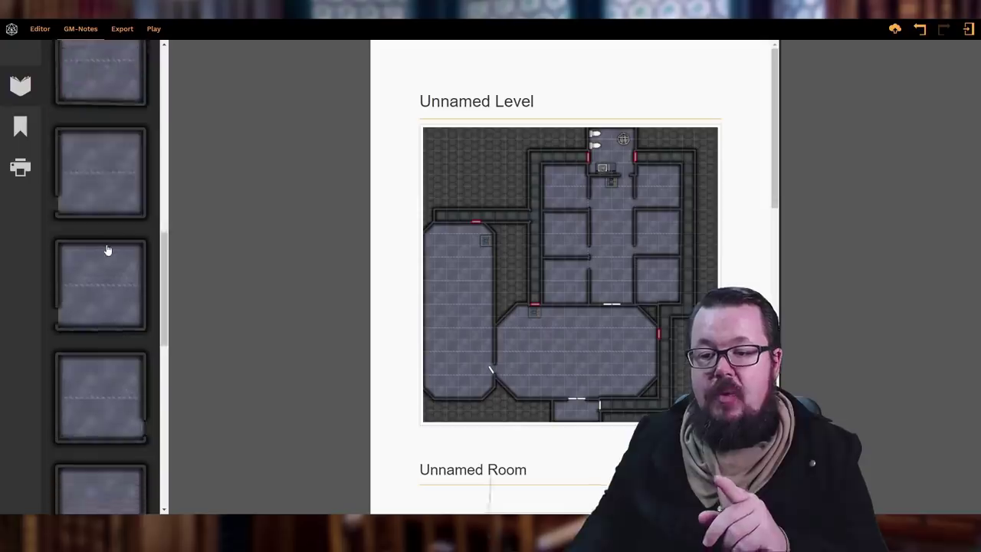
scroll(108, 251, "down", 5)
- Scroll down toward the Sewer section below the Control Room summary
scroll(545, 280, "down", 10)
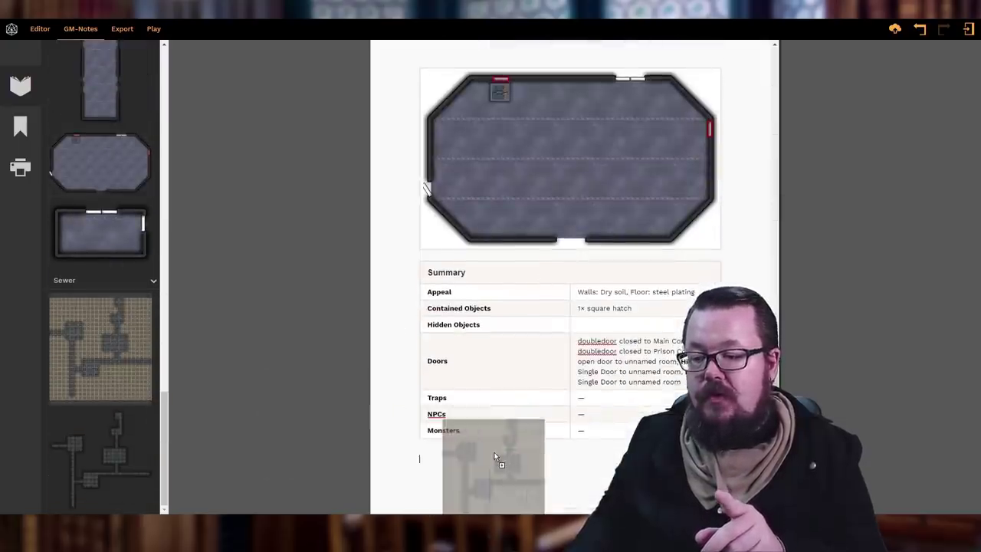
scroll(515, 434, "down", 3)
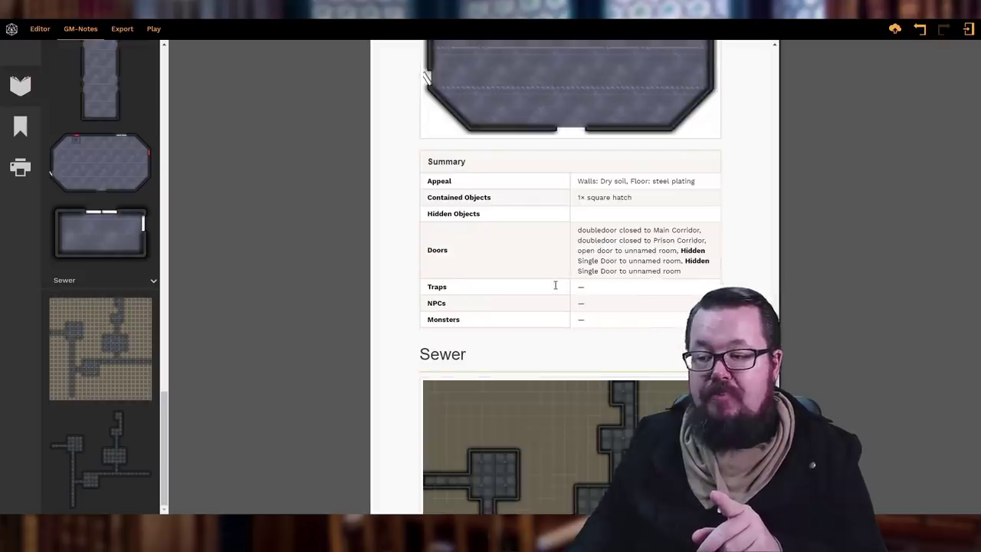
scroll(635, 348, "down", 6)
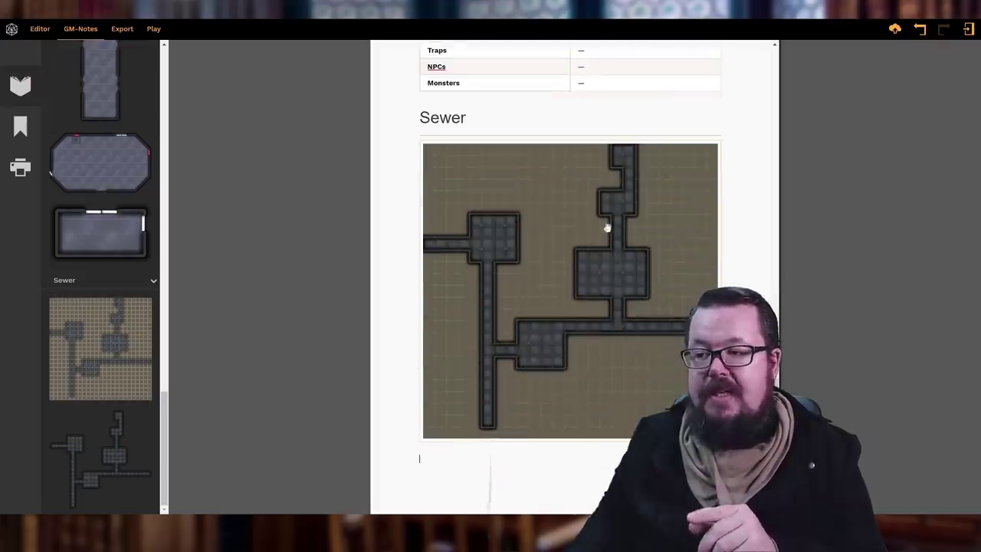